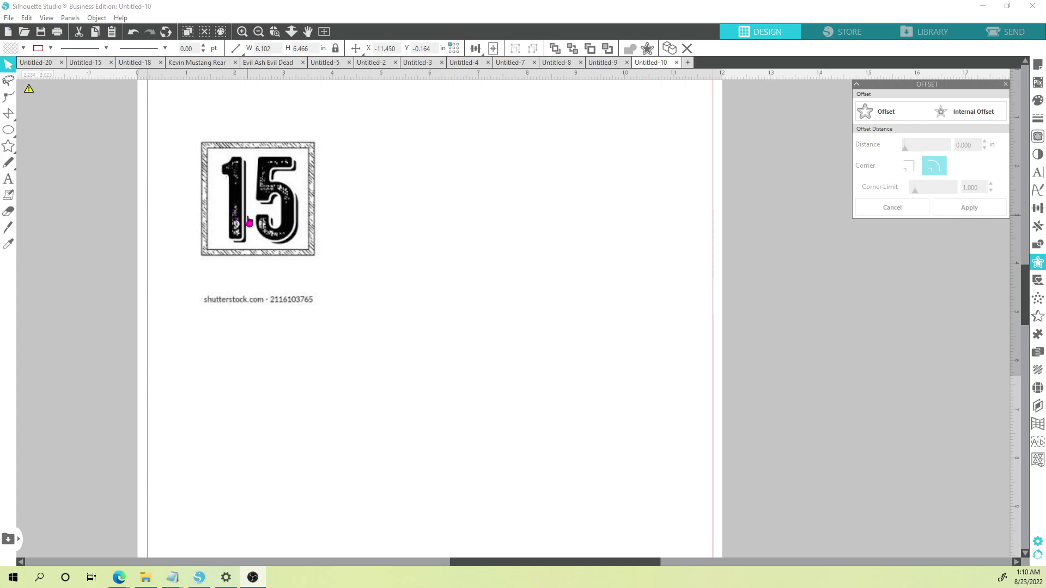
Add the text 7349 in 72 pt Arial on the blank page area beside the 15 graphic
scroll(259, 222, up, 1)
scroll(259, 221, up, 2)
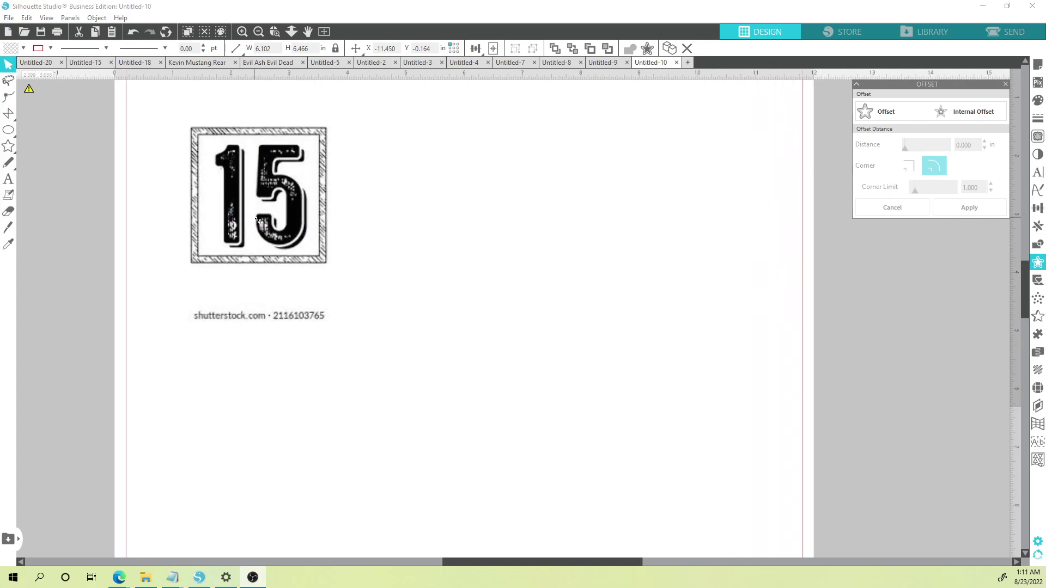
scroll(283, 252, up, 1)
drag(283, 252, 278, 263)
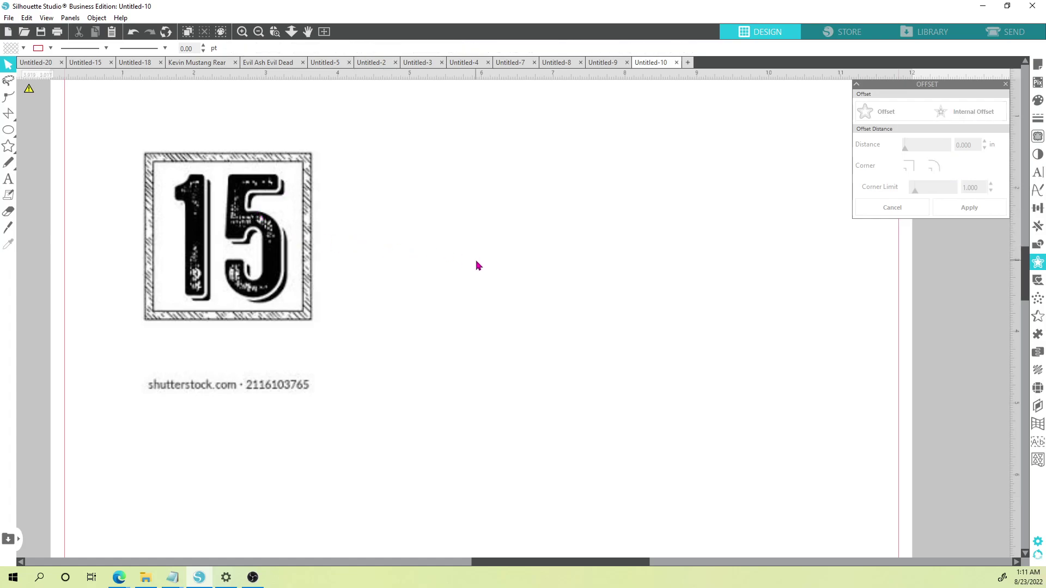
key(t)
click(468, 233)
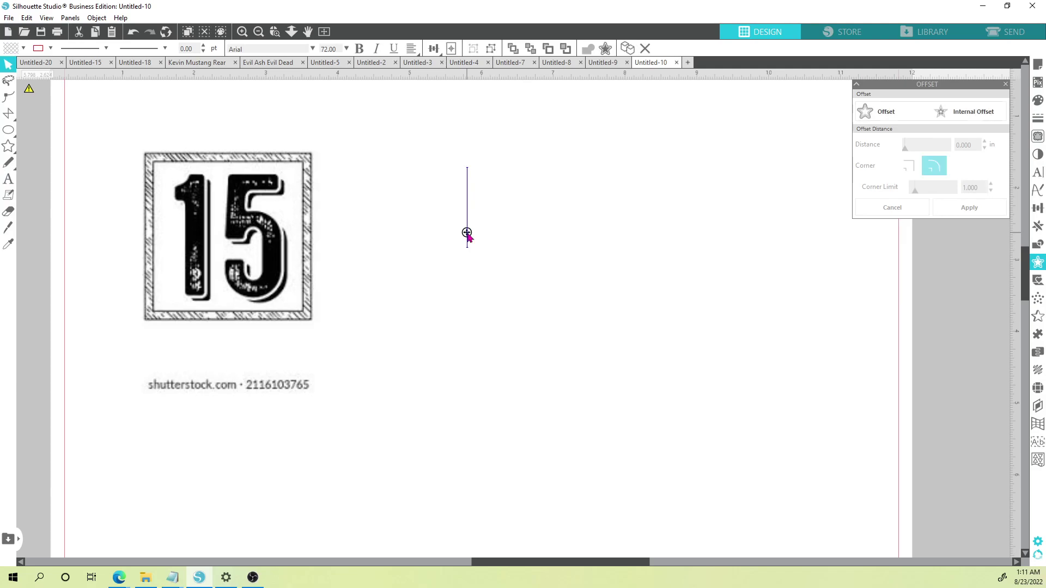
text(7)
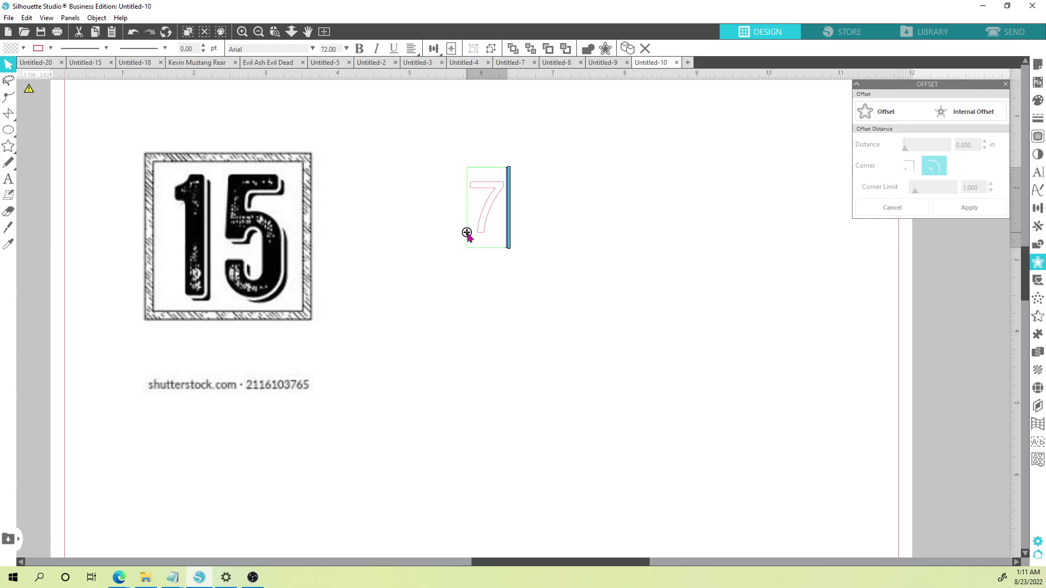
text(34)
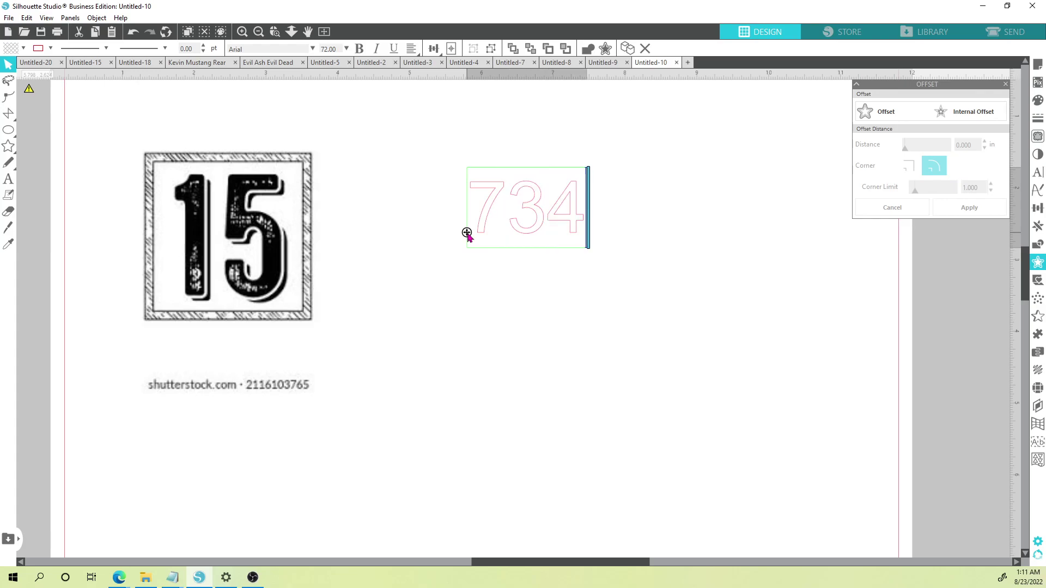
text(9)
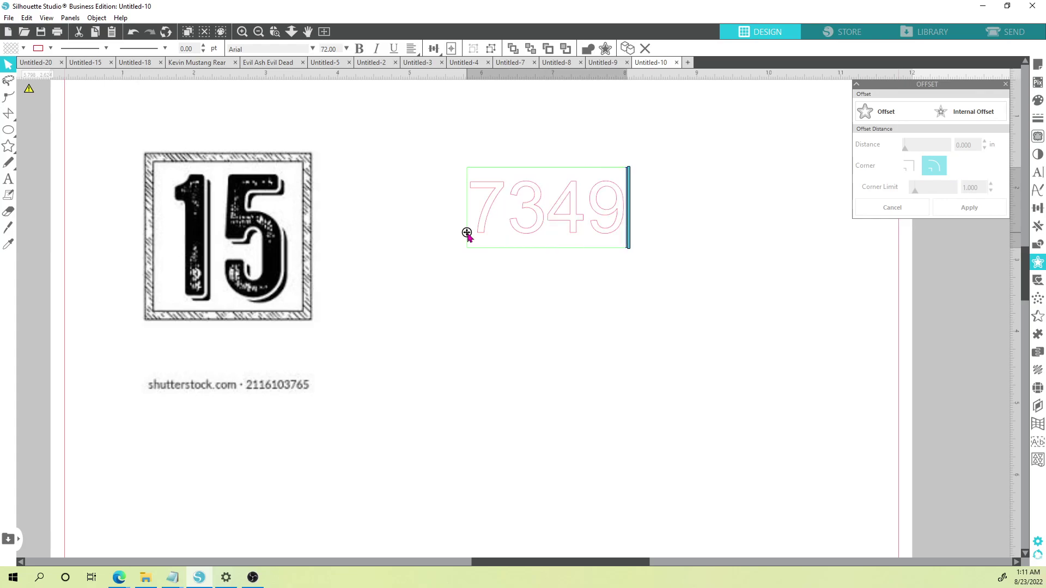
click(468, 272)
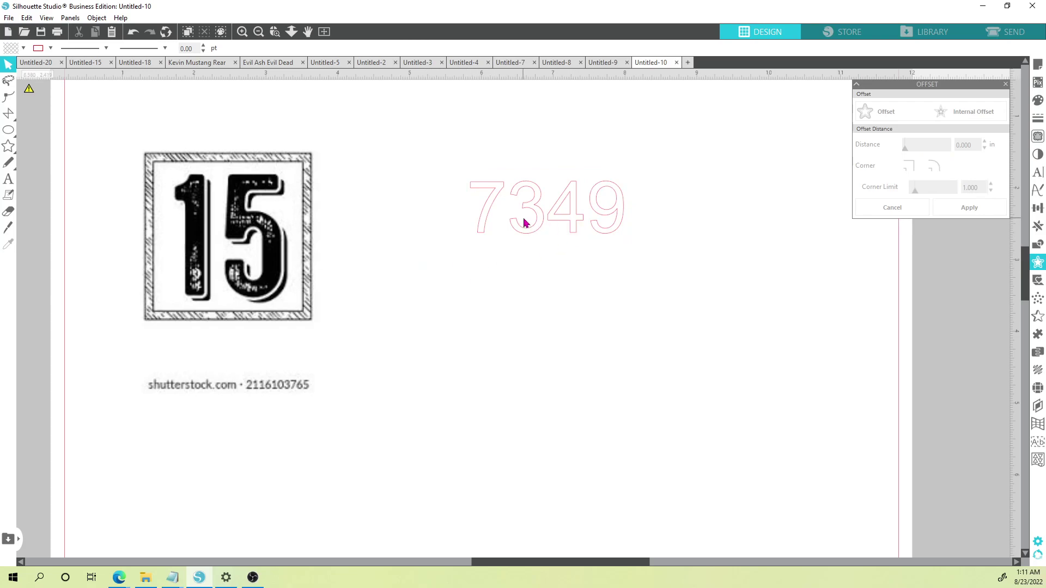
Edit the number text beside the graphic so that it reads 7346
double_click(616, 211)
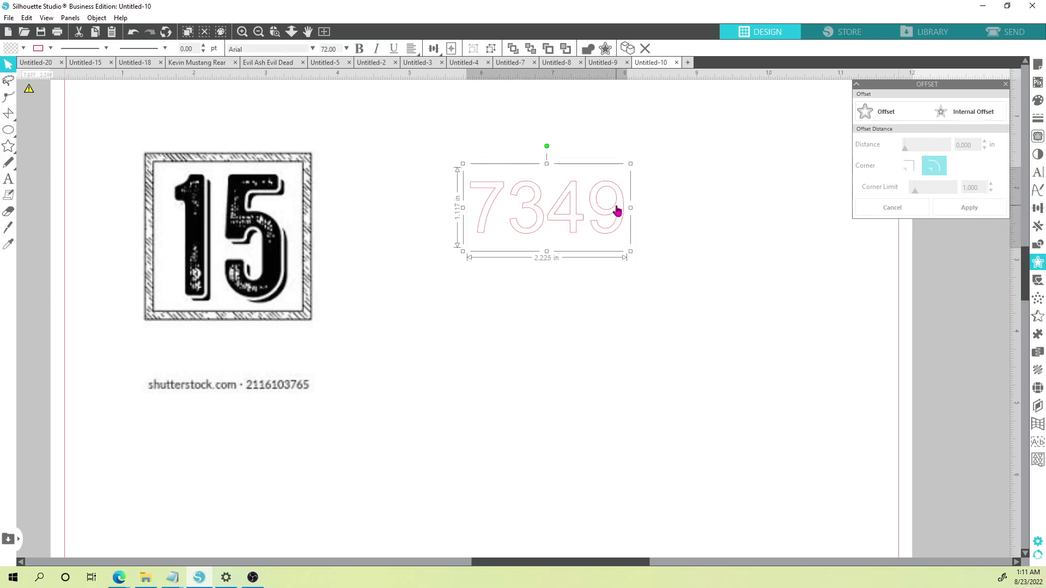
key(BackSpace)
text(6)
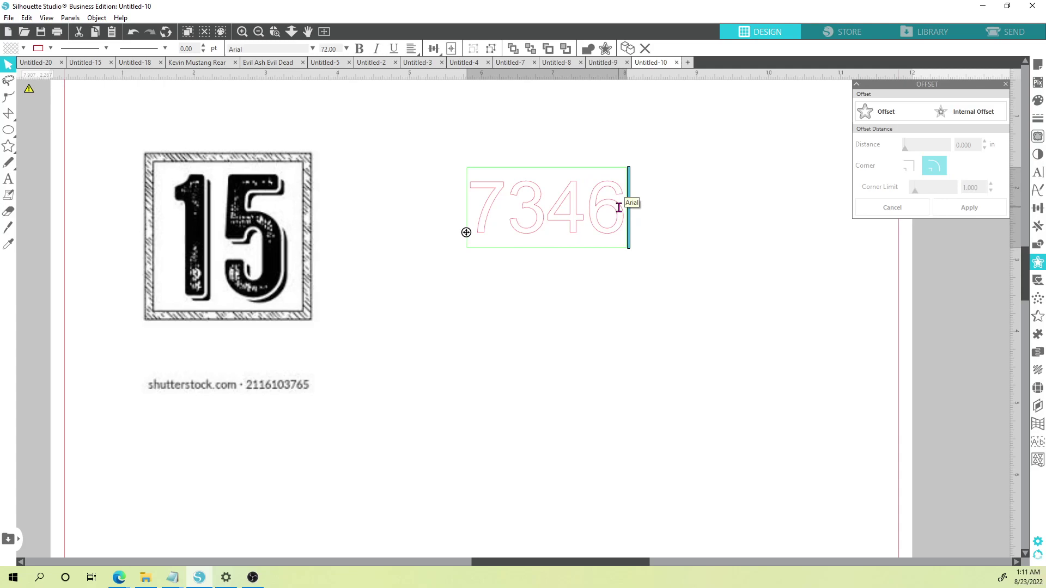
click(607, 307)
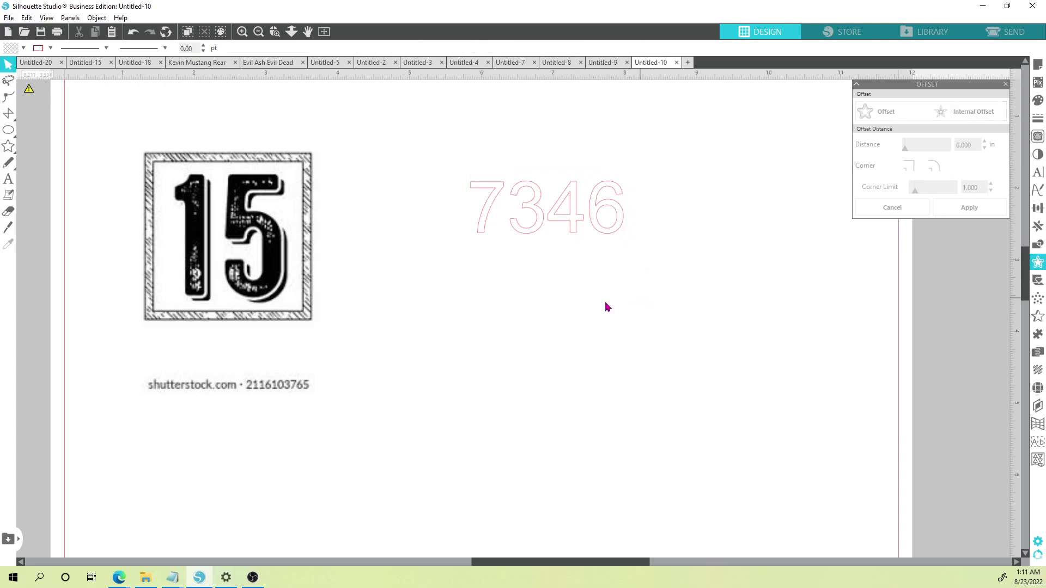
Duplicate the 7346 text beside itself to the right and duplicate that copy back onto the original
click(545, 220)
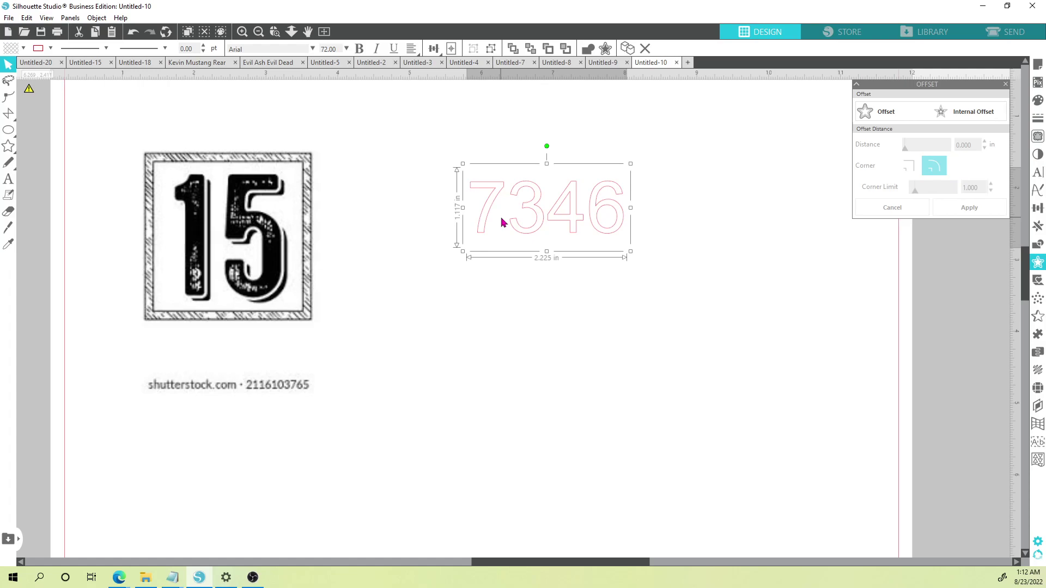
key(i)
key(ctrl+d)
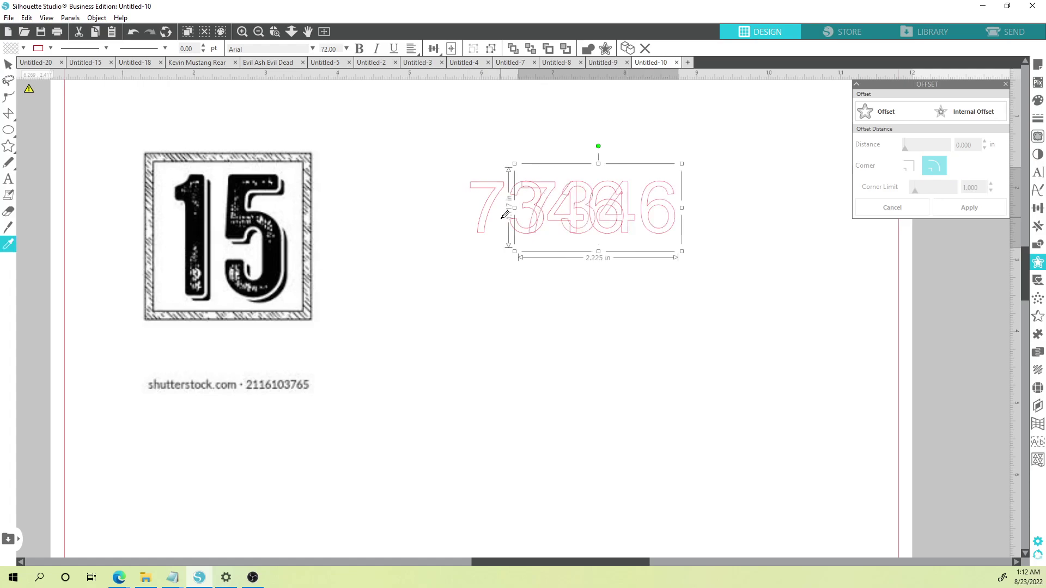
key(v)
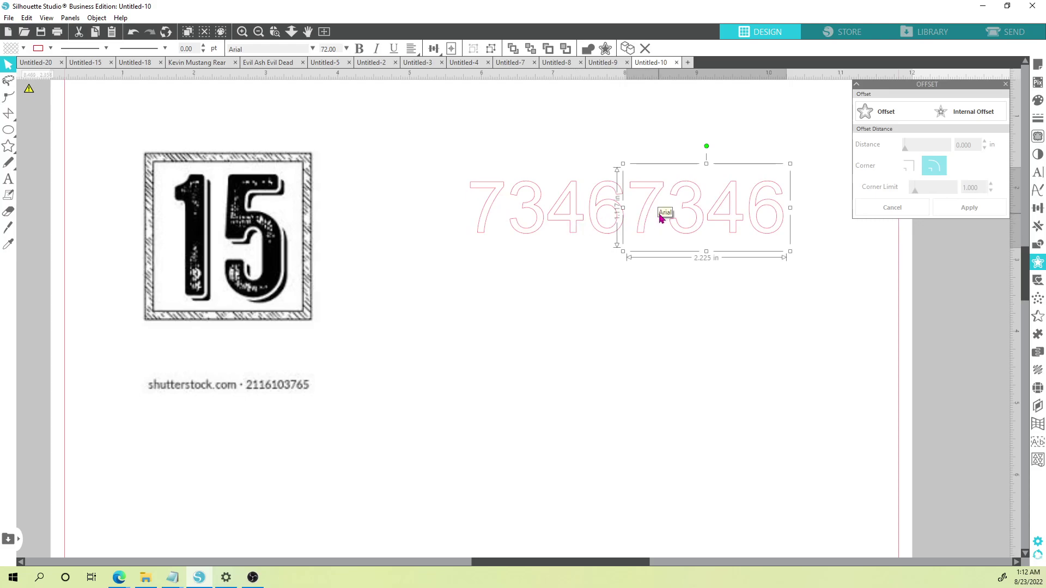
key(ctrl+Left)
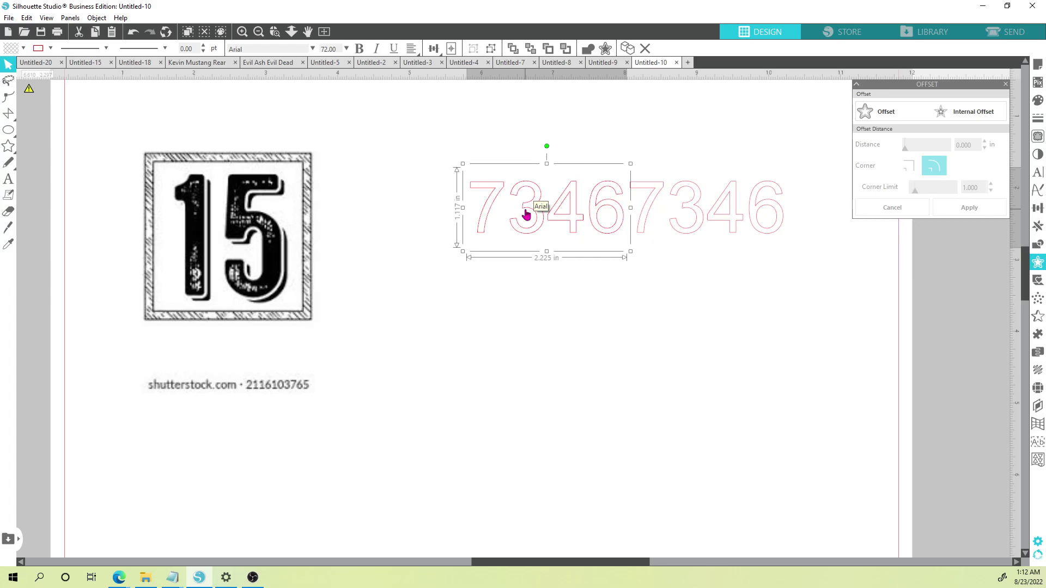
Nudge the copy stacked on the original 7346 slightly down and to the right
key(Down)
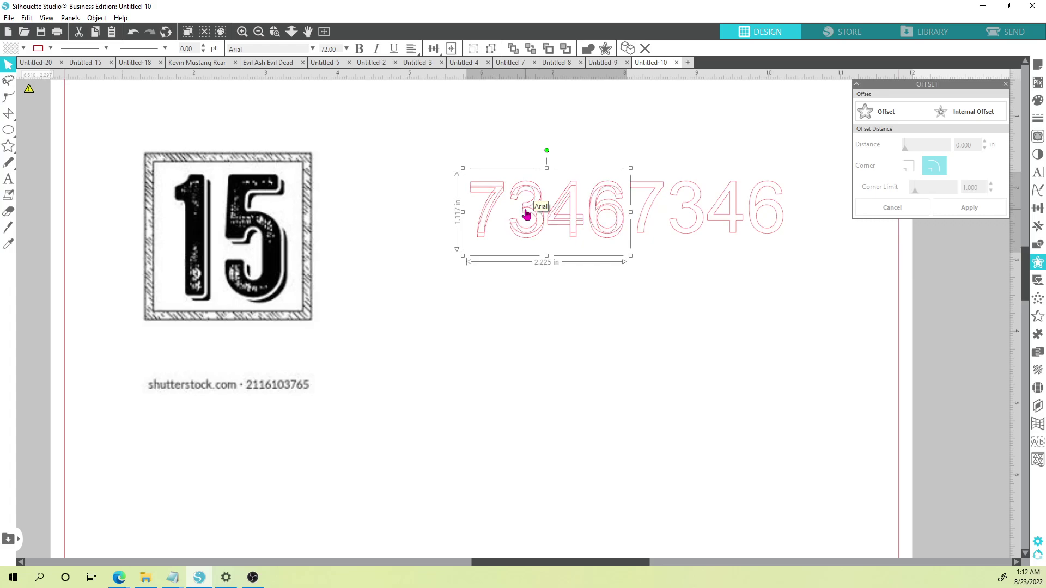
key(Right)
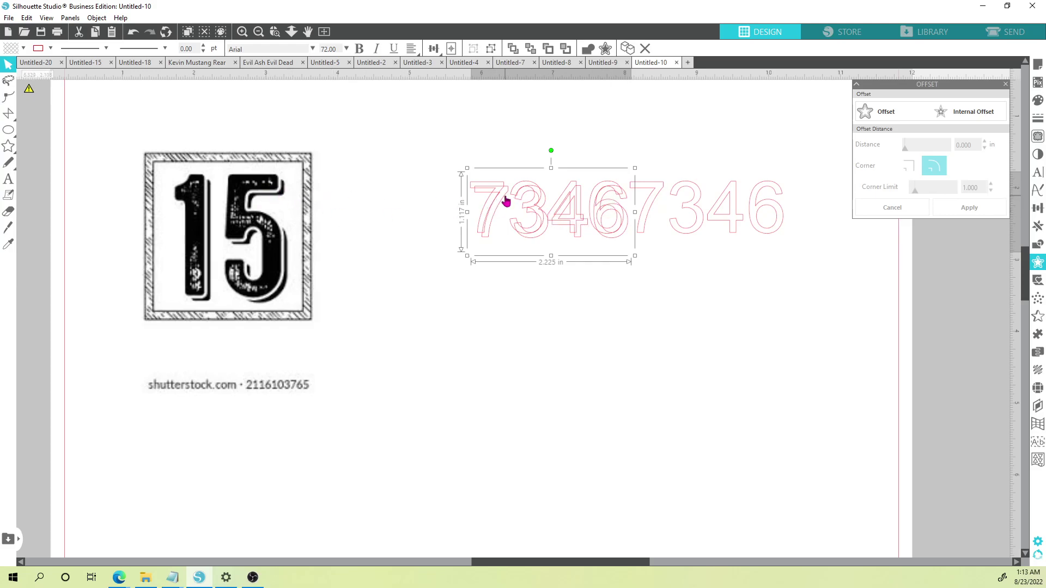
key(Down)
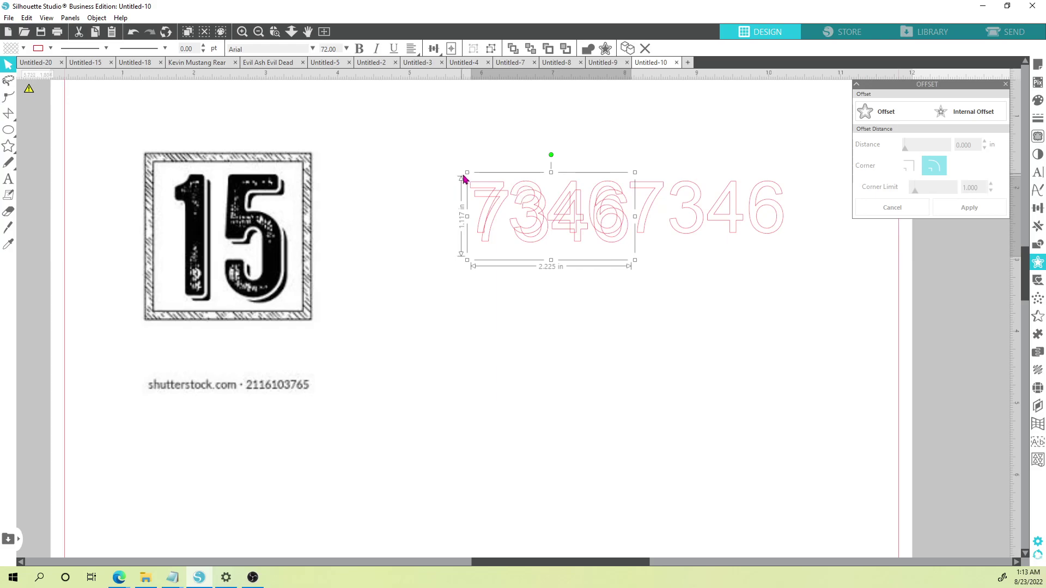
key(Up)
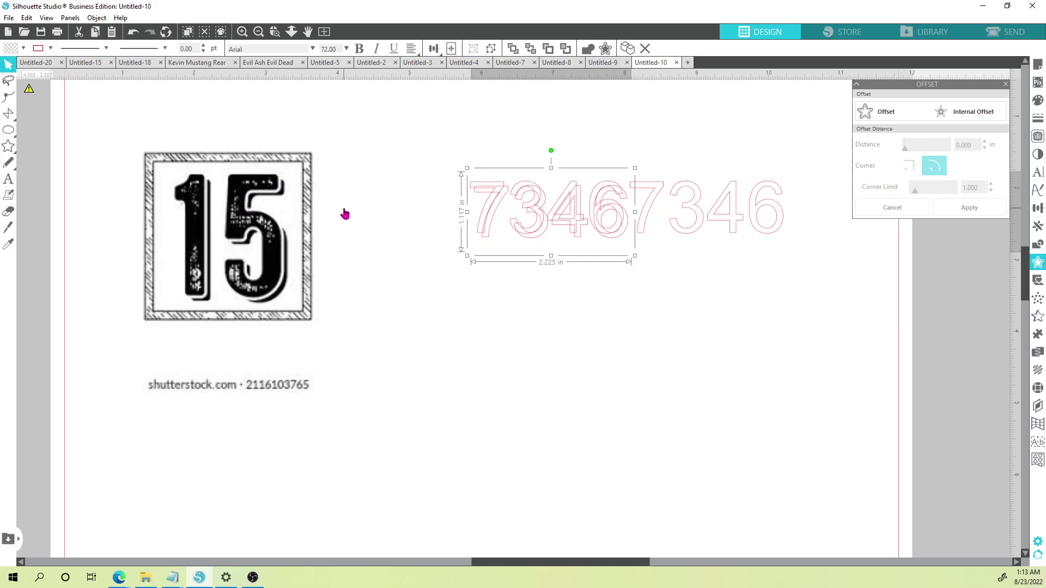
Stack a third 7346 copy slightly further down and right of the second, and delete the spare copies beside the stack
key(i)
key(ctrl+Right)
key(ctrl+Left)
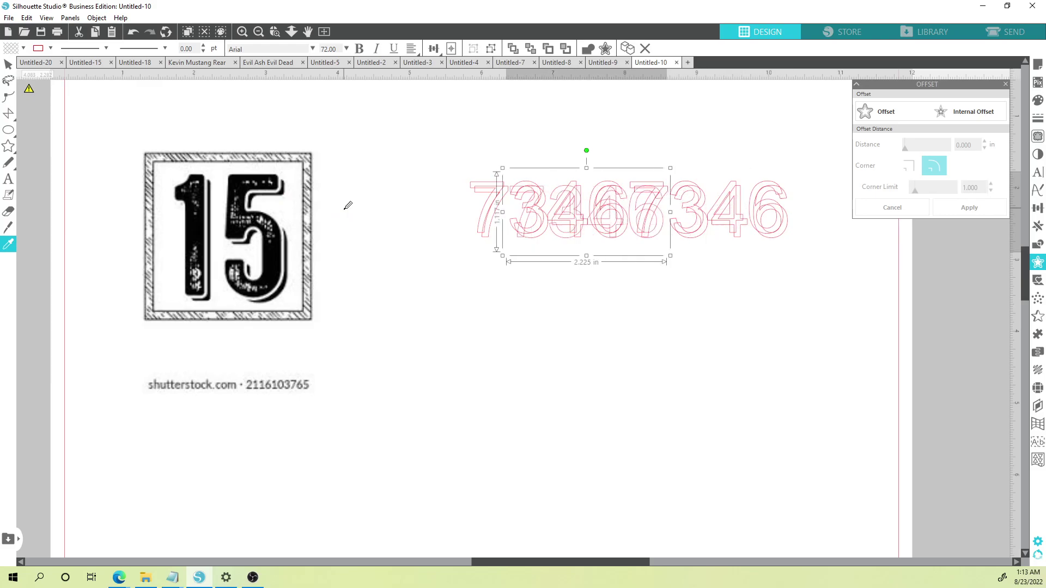
key(v)
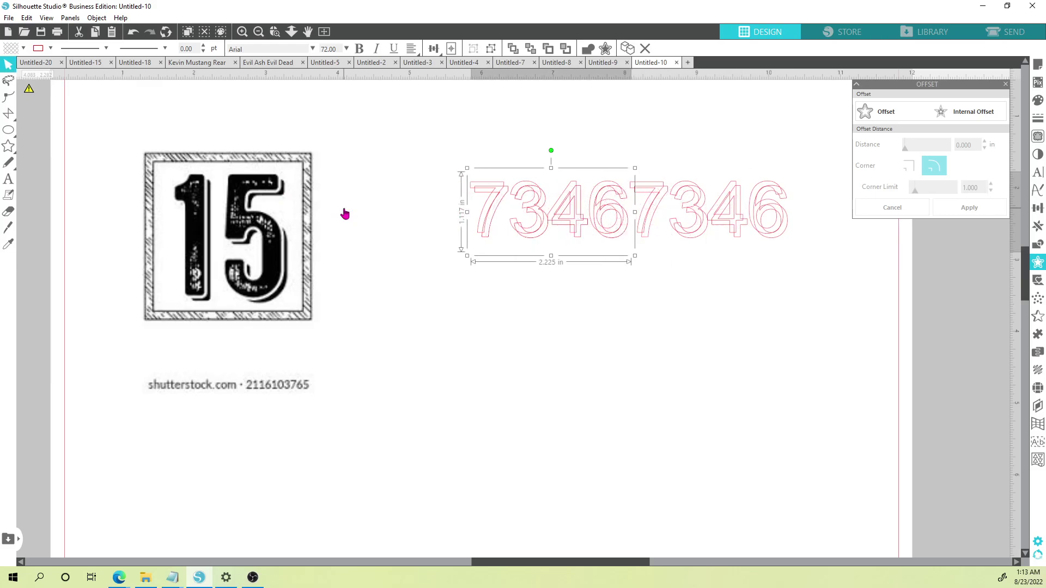
key(ctrl+d)
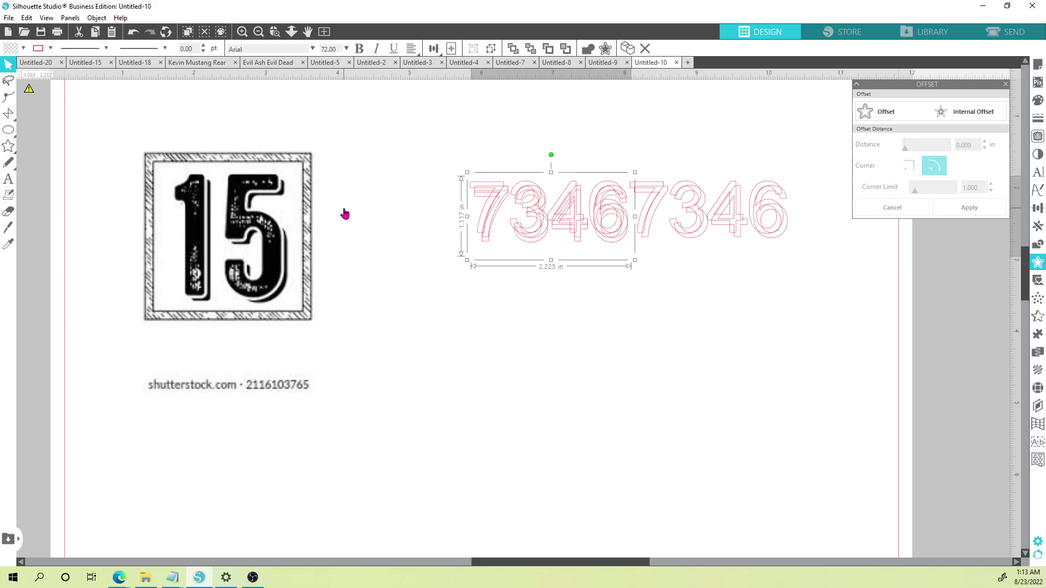
click(690, 216)
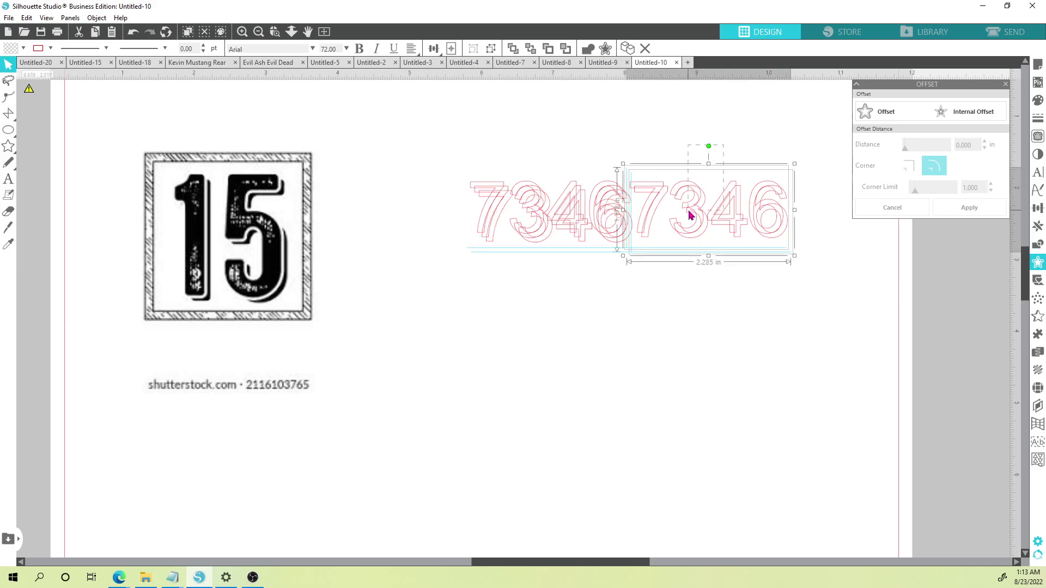
key(Delete)
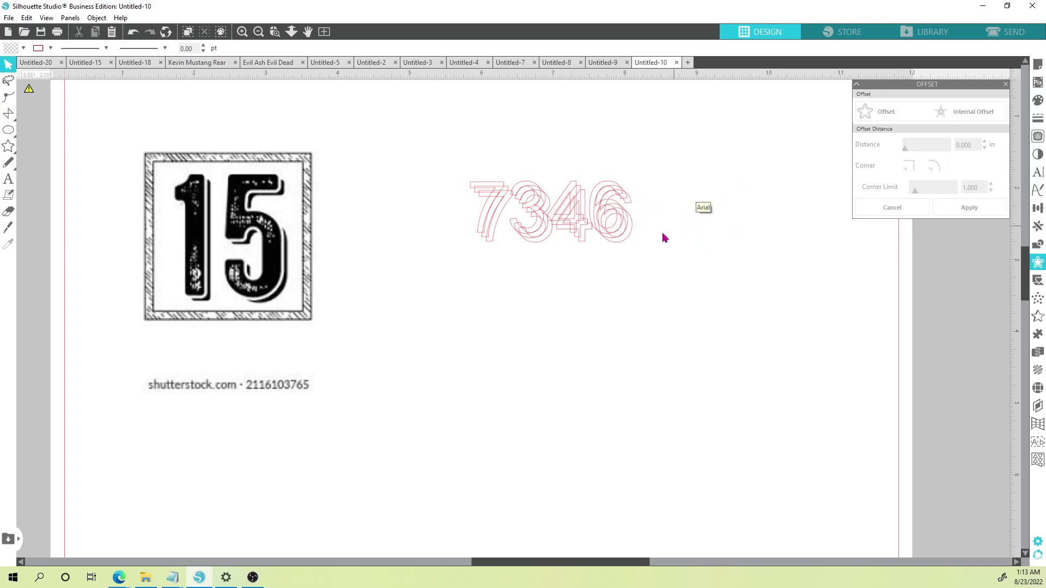
Fill the three stacked 7346 texts with blue for the rear one, red for the middle one and black for the front one
scroll(659, 233, up, 5)
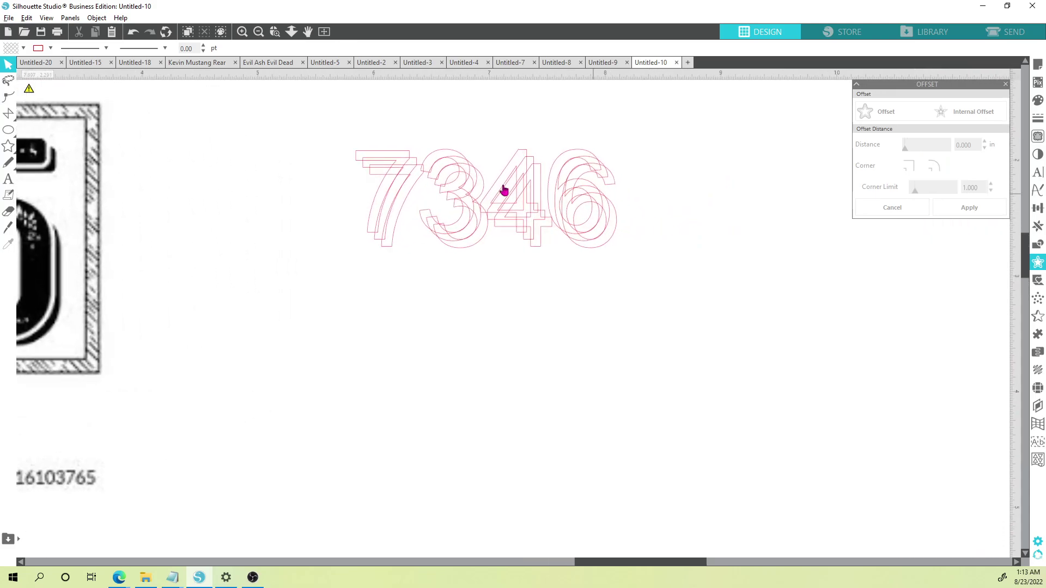
key(alt)
drag(318, 124, 379, 155)
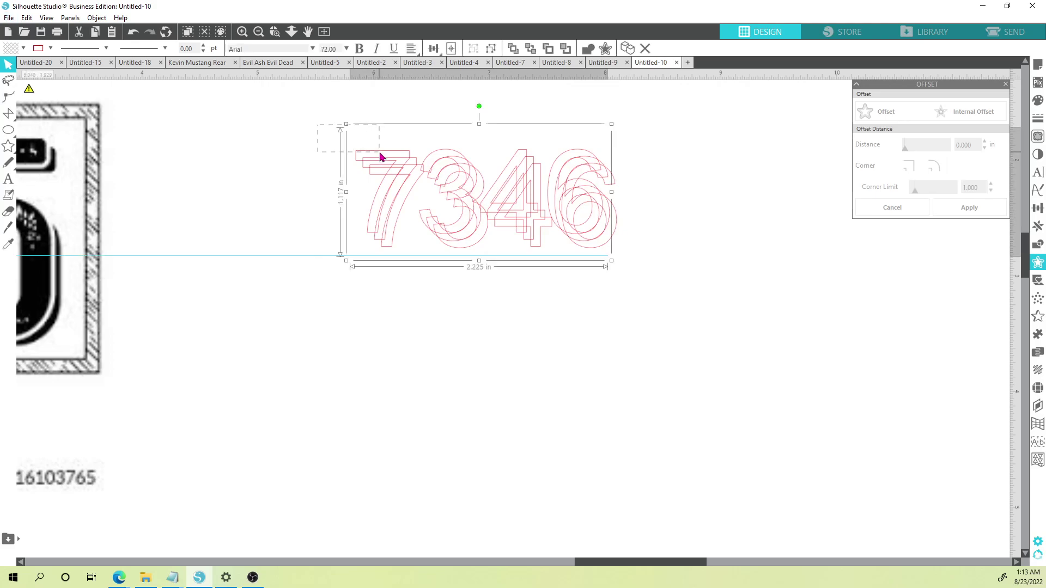
click(23, 48)
click(36, 68)
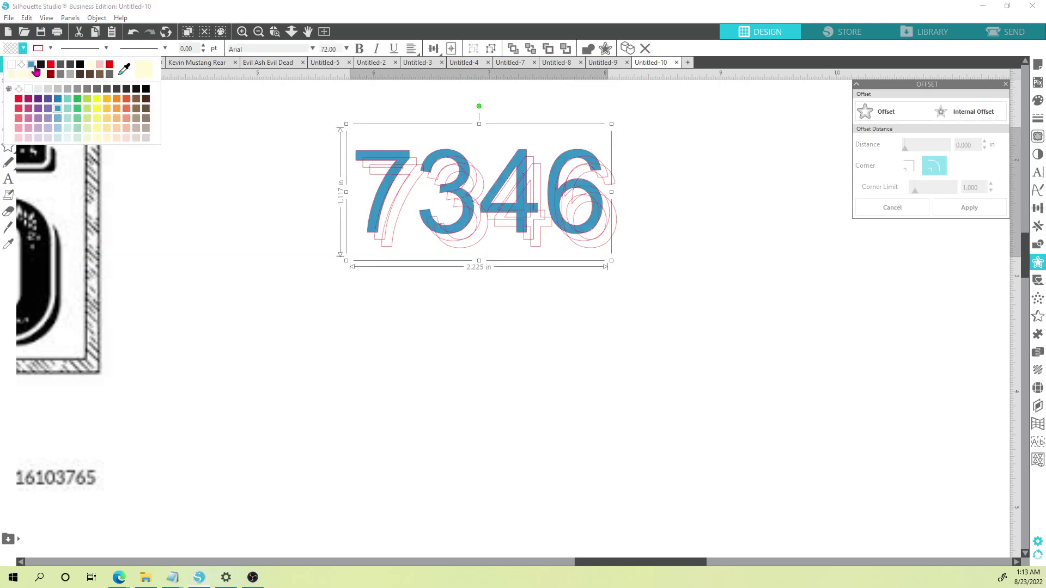
click(422, 162)
click(23, 49)
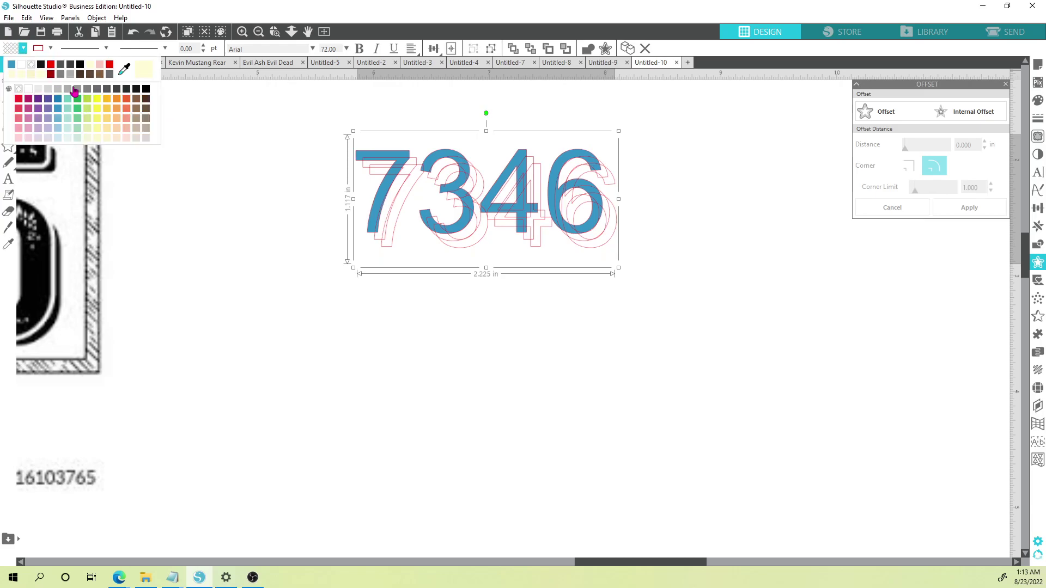
click(50, 64)
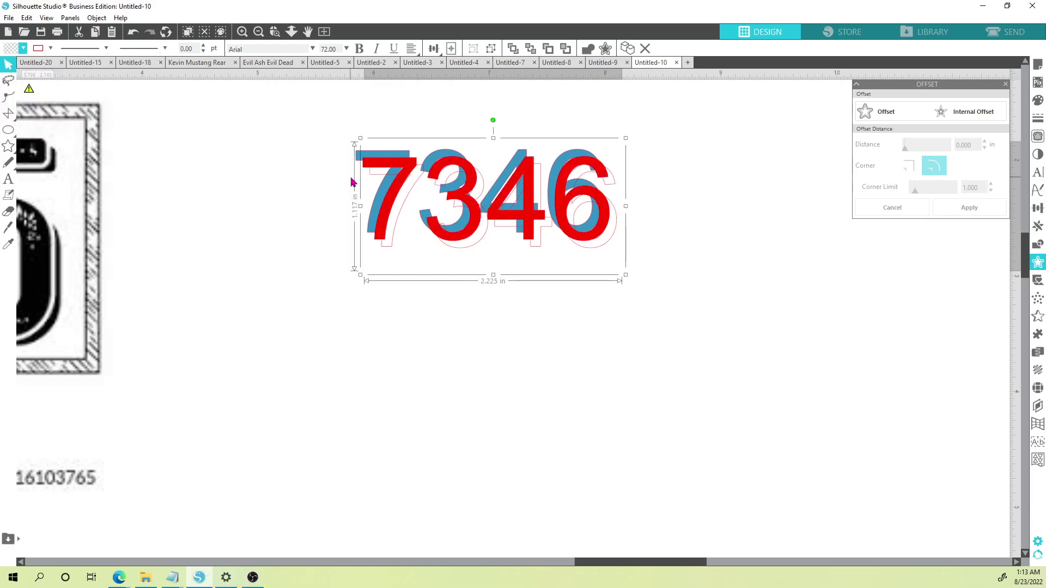
click(23, 49)
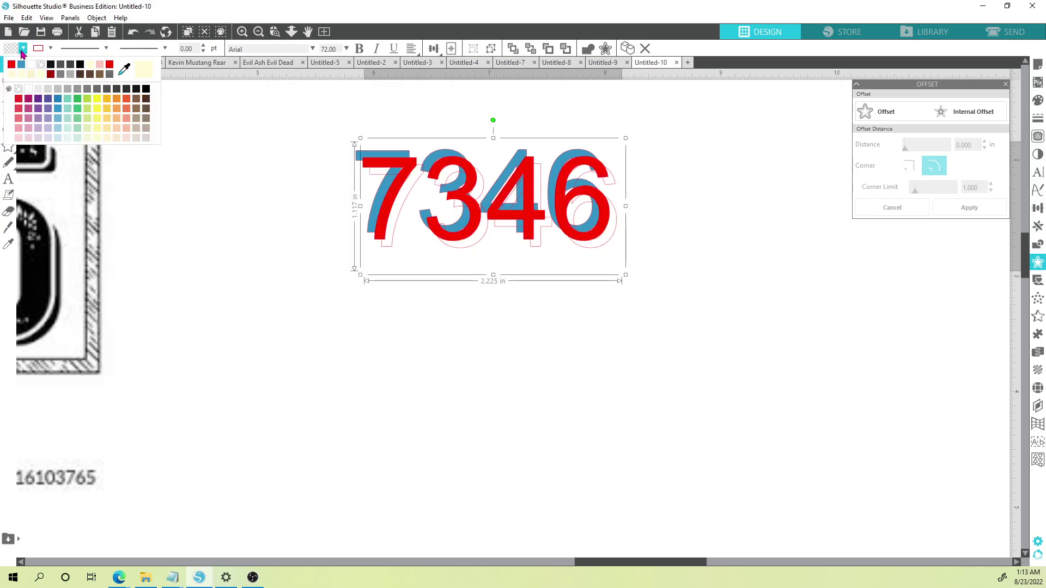
click(55, 65)
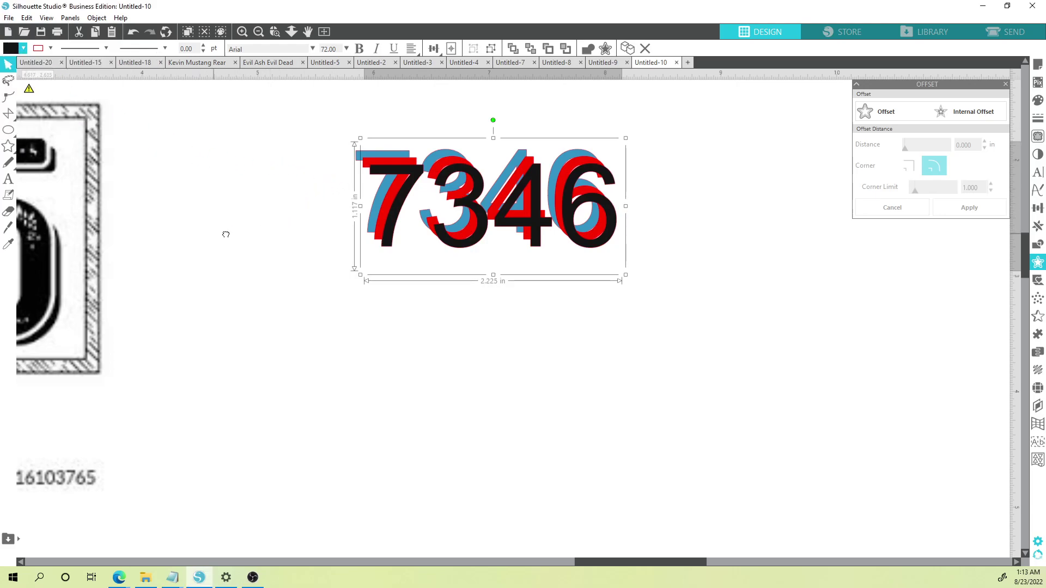
Delete the blue and red 7346 texts from behind the black one
drag(226, 235, 375, 248)
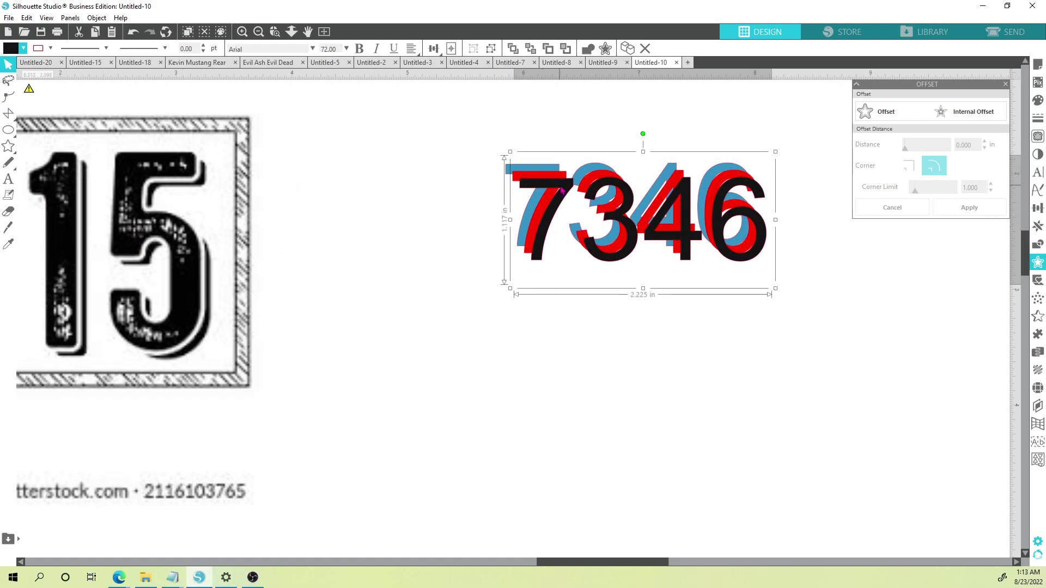
click(451, 185)
drag(470, 142, 510, 171)
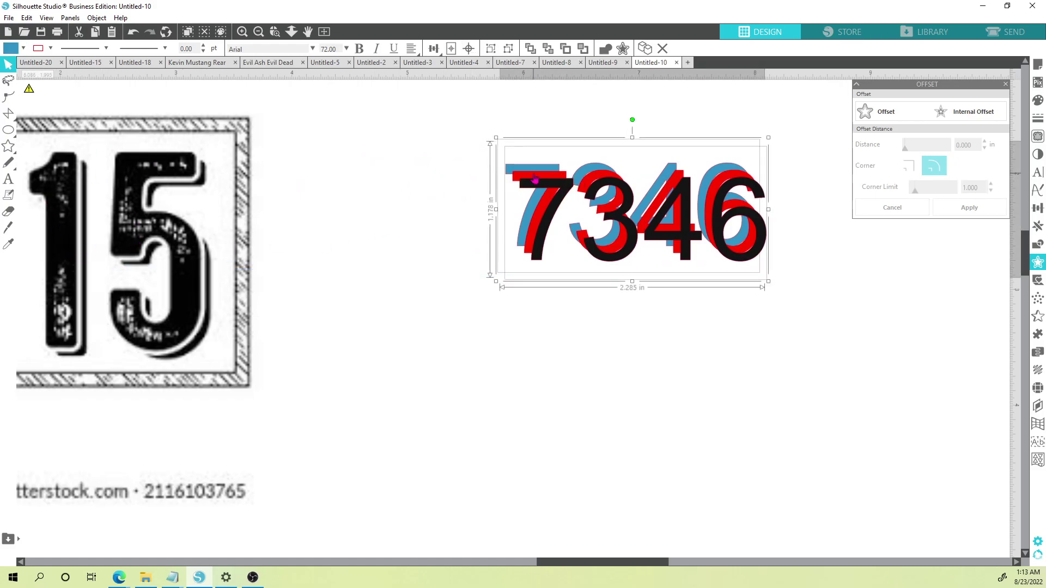
key(Delete)
Try the Ananda, Elephant, Arial, Times New Roman and Algerian fonts on the black 7346 text
click(538, 178)
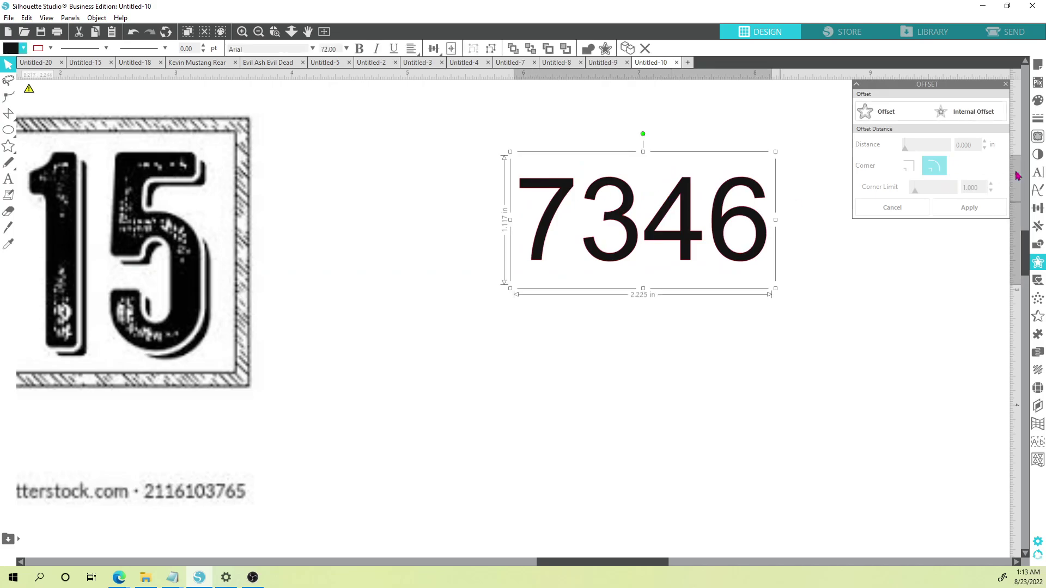
click(1038, 173)
click(913, 185)
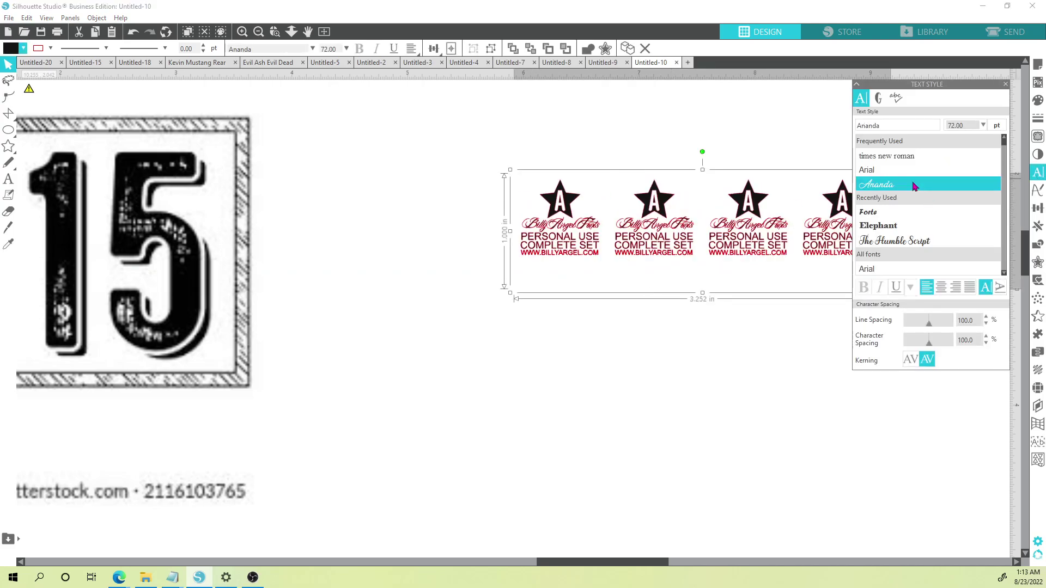
scroll(923, 230, down, 2)
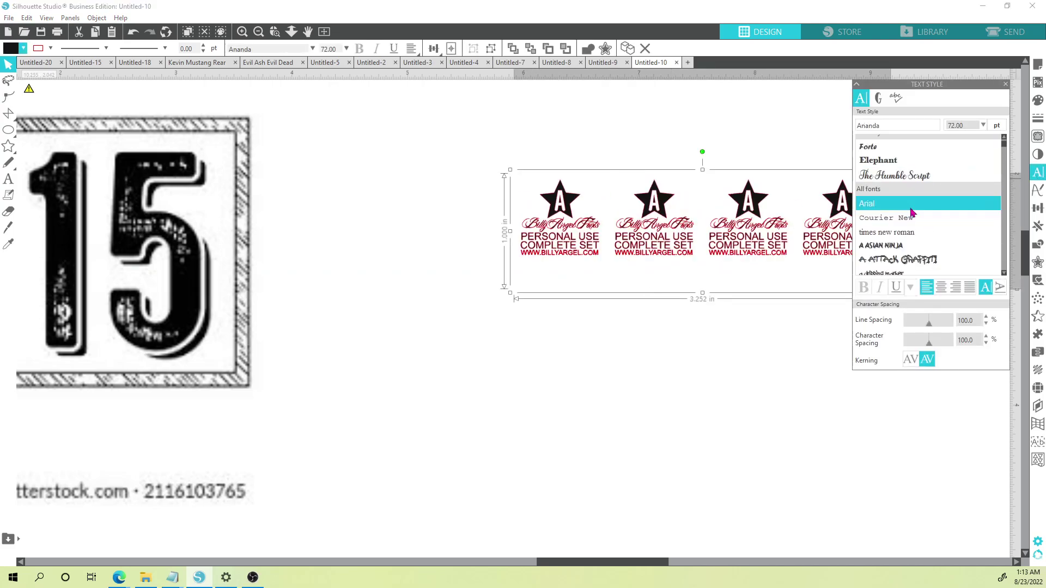
click(892, 161)
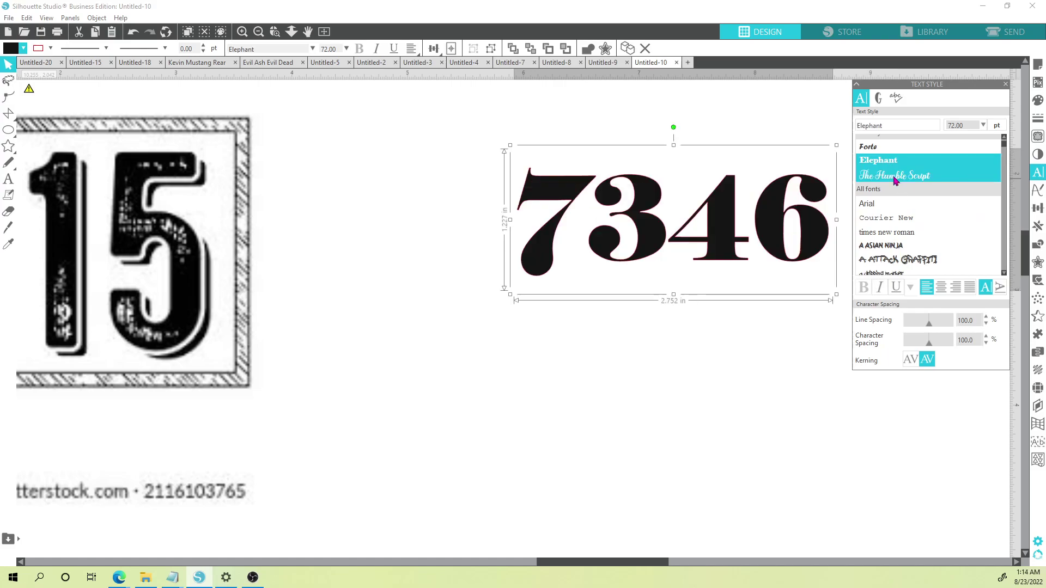
click(894, 203)
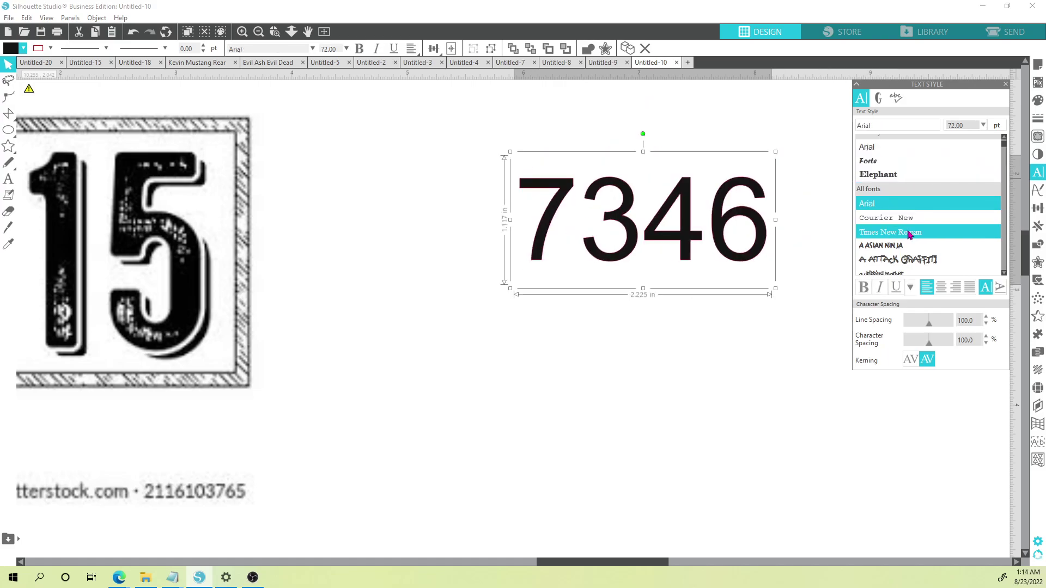
click(908, 232)
scroll(901, 236, down, 4)
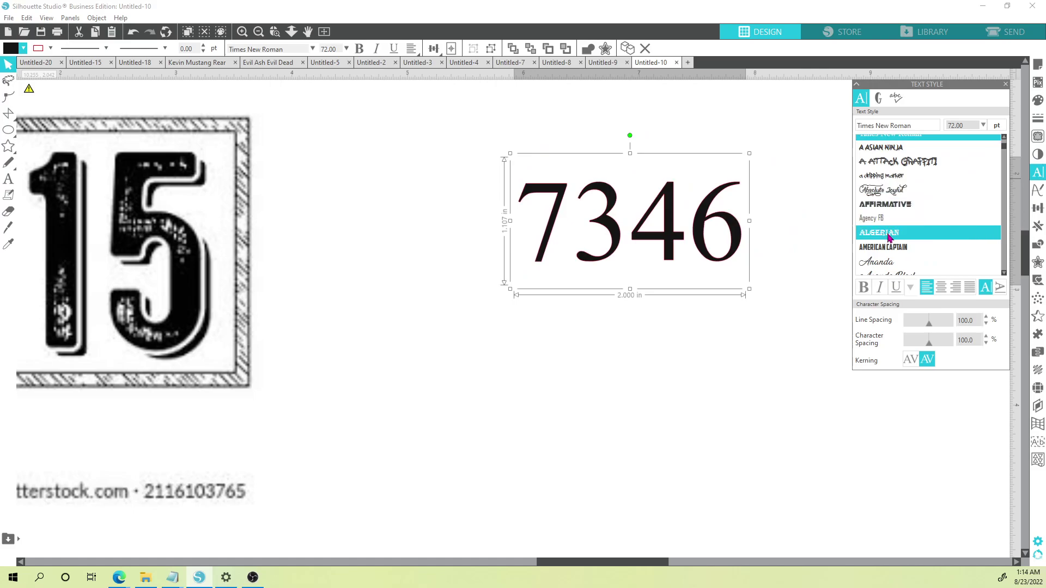
click(887, 234)
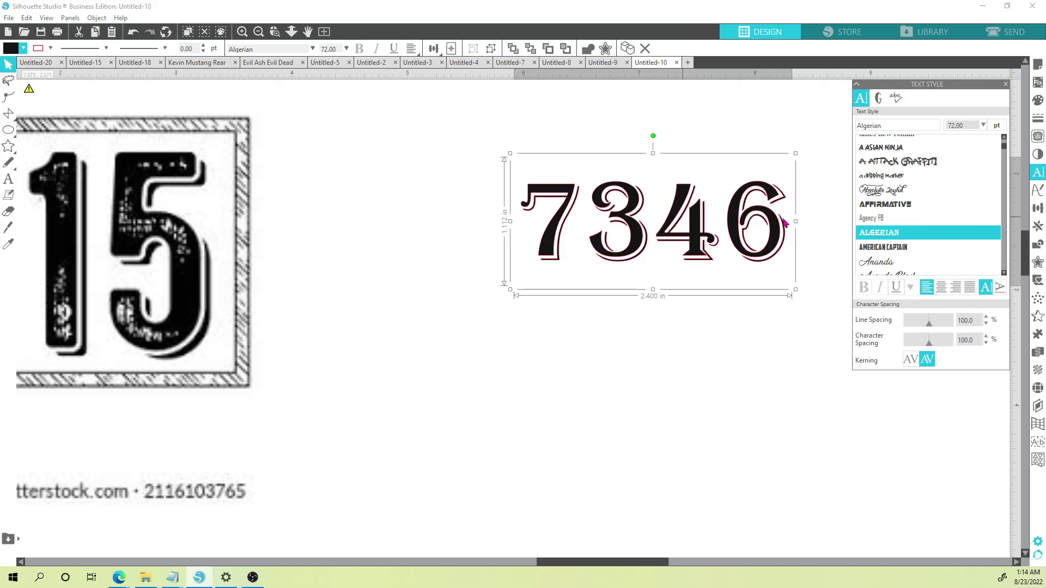
Set the font of the 7346 text to Back to Black Demo
scroll(930, 228, down, 1)
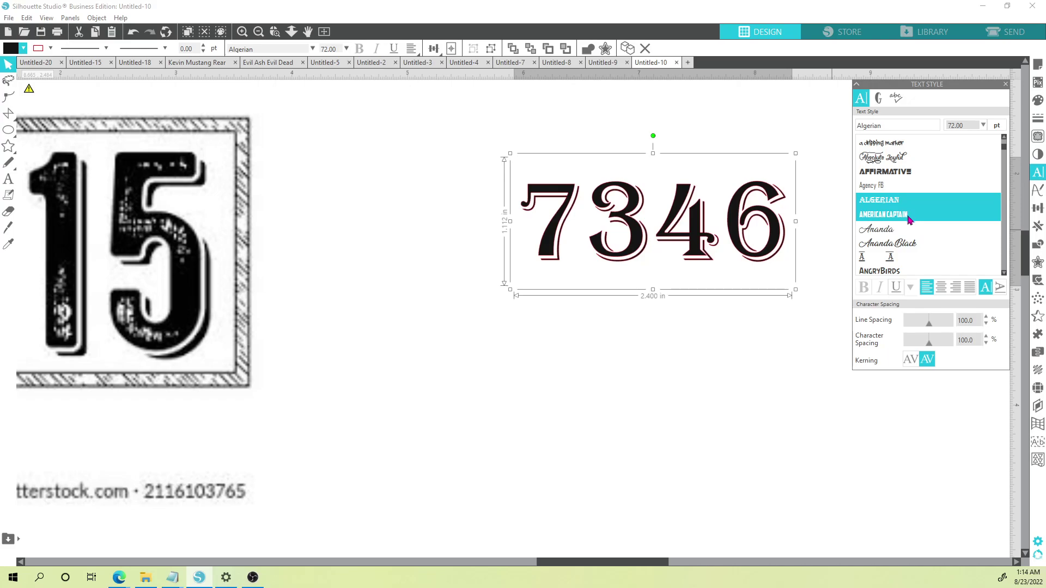
scroll(907, 218, down, 1)
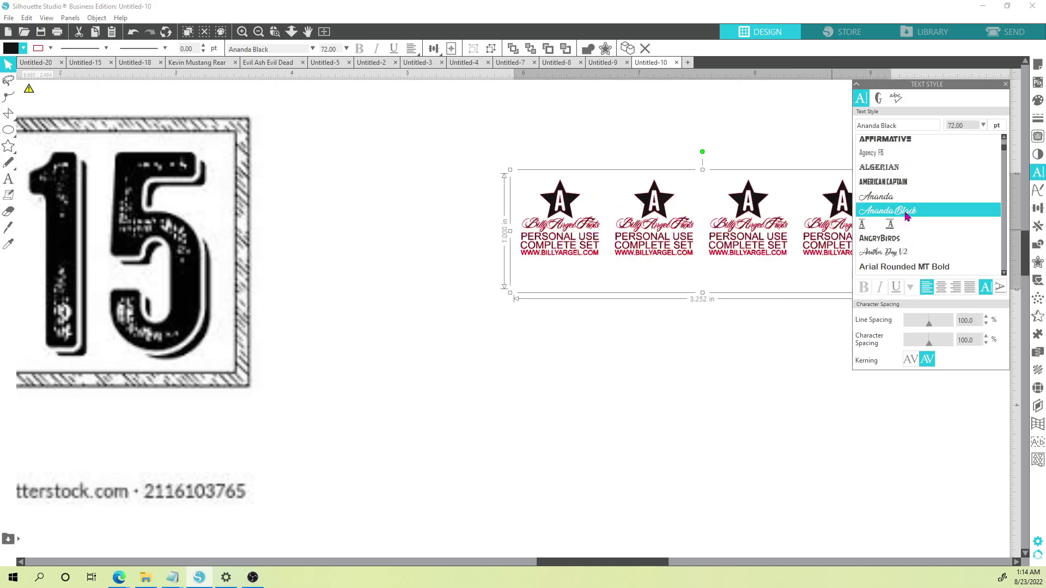
click(906, 199)
scroll(906, 240, down, 1)
scroll(906, 245, down, 1)
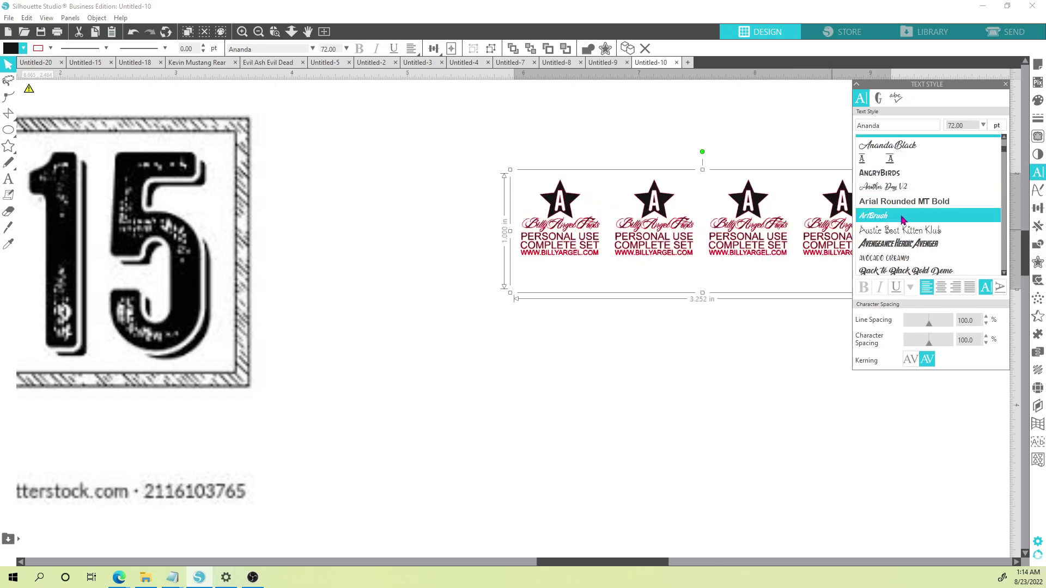
scroll(897, 240, down, 1)
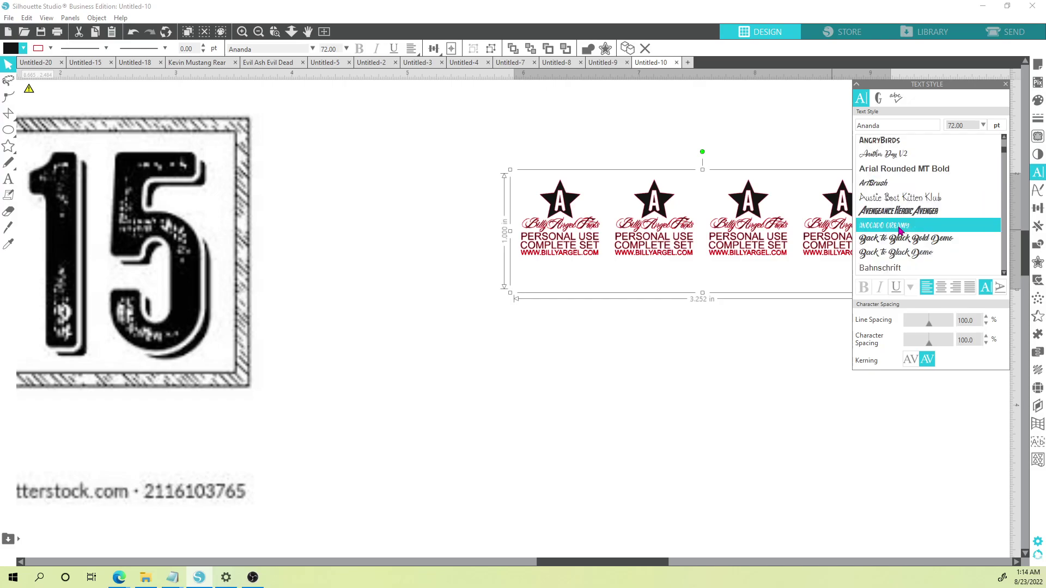
click(900, 226)
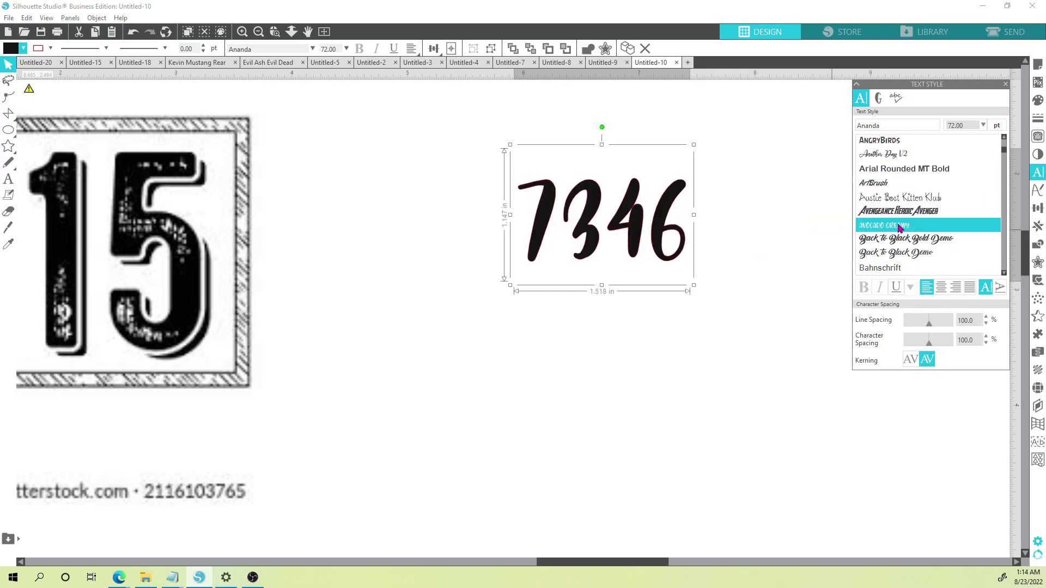
click(913, 253)
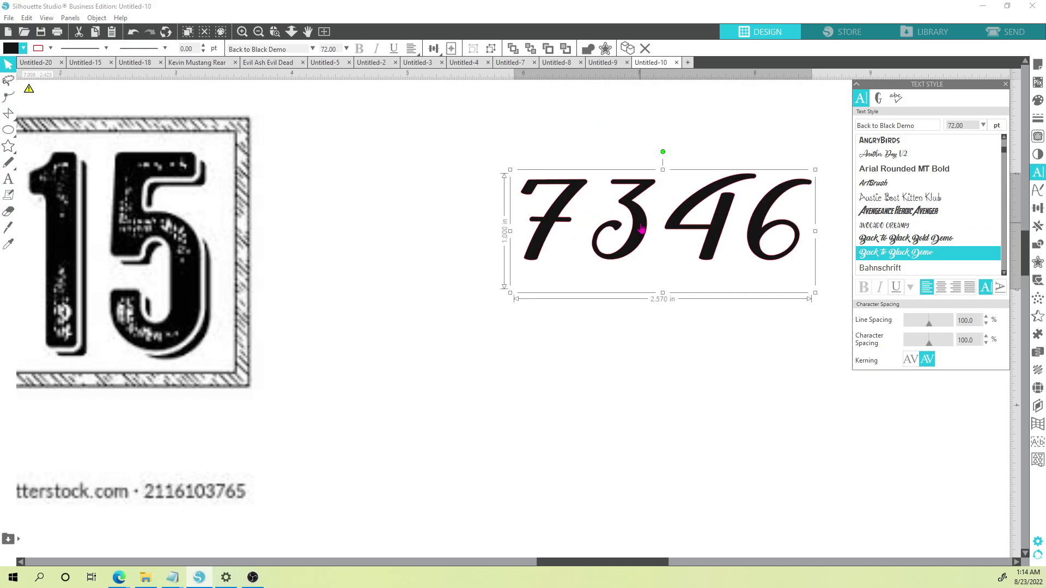
Move the 7346 text closer to the reference 15 graphic and duplicate it to its right
drag(640, 227, 502, 222)
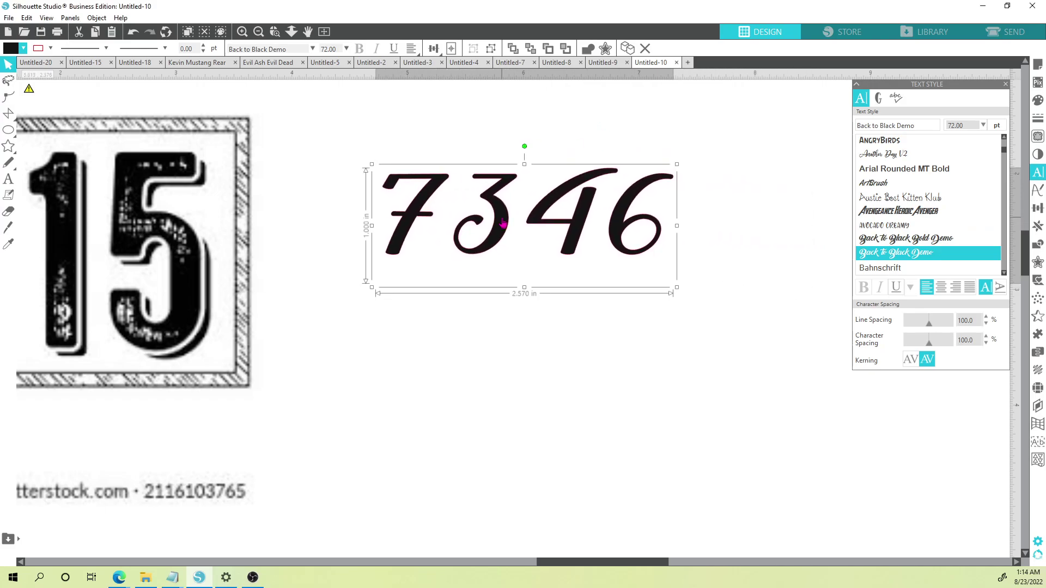
key(i)
key(ctrl+Right)
click(504, 217)
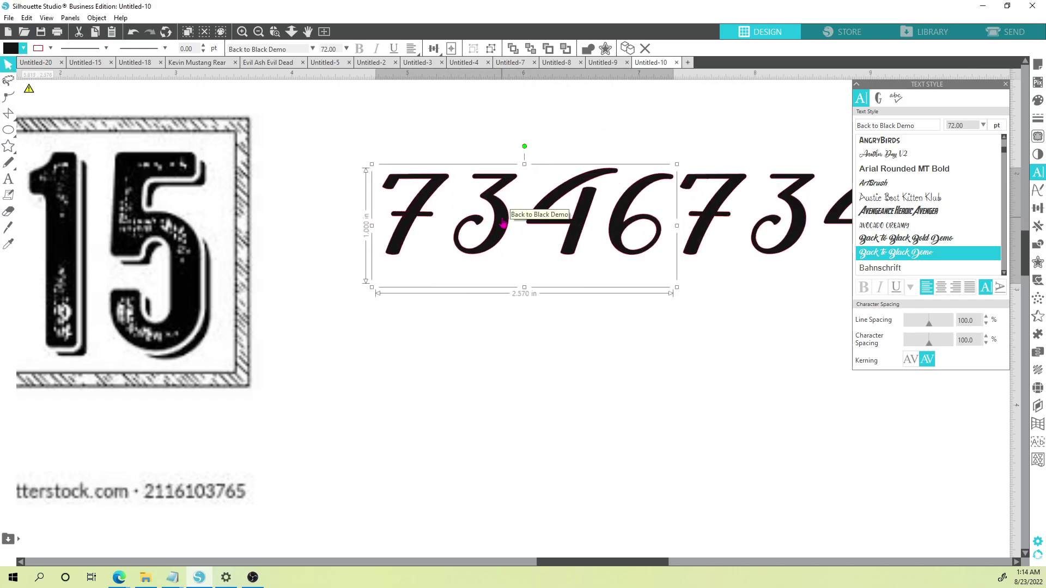
Stack two more 7346 copies on the original, each slightly further down and right, and delete the spare copies beside the stack
key(ctrl+d)
key(i)
key(ctrl+Right)
click(504, 217)
key(ctrl+d)
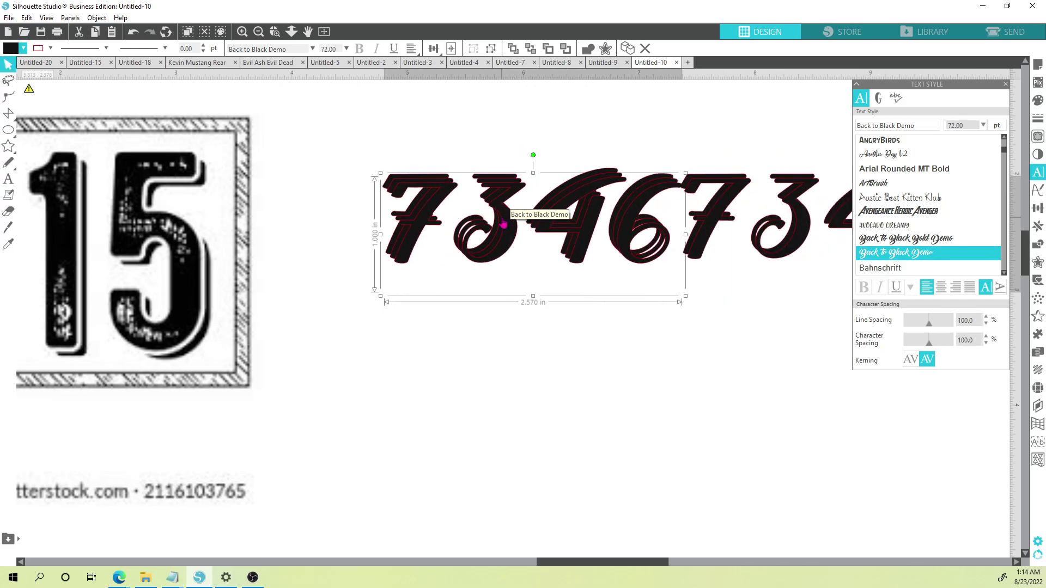
drag(721, 132, 743, 218)
key(Delete)
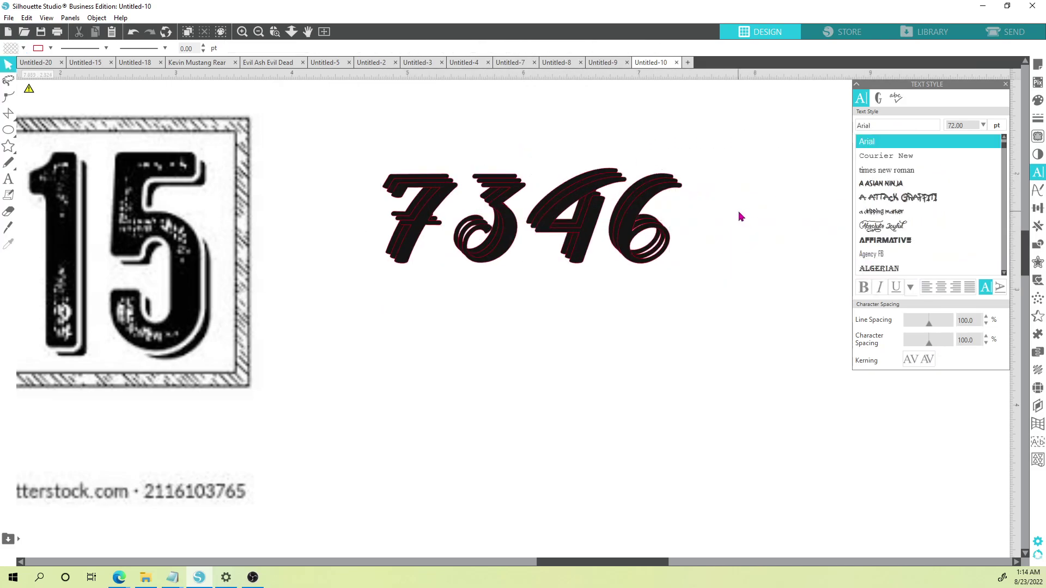
Fill the rear 7346 text in the stack with red and the front one with blue
drag(411, 173, 413, 175)
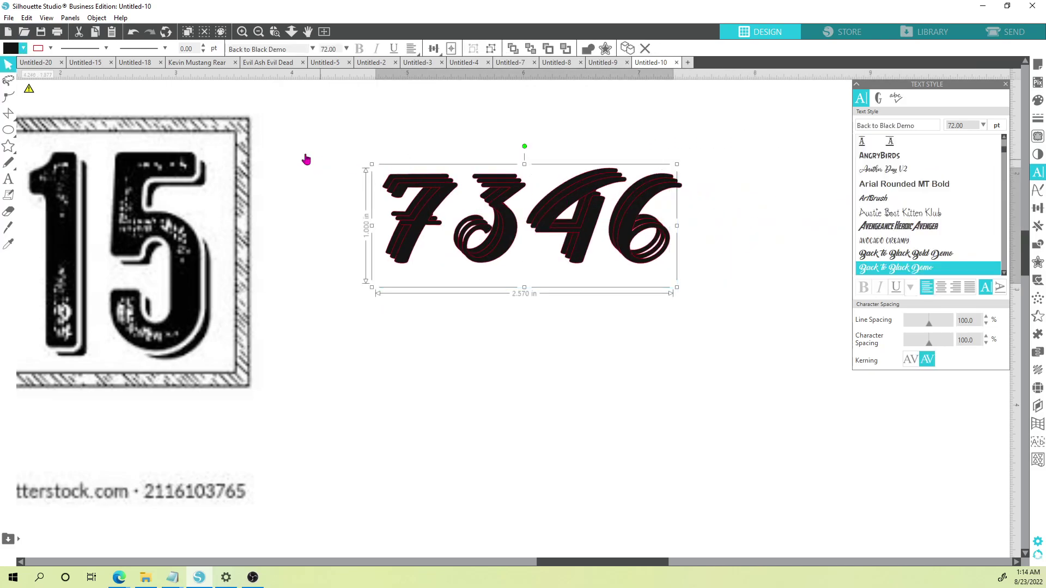
click(23, 48)
click(21, 66)
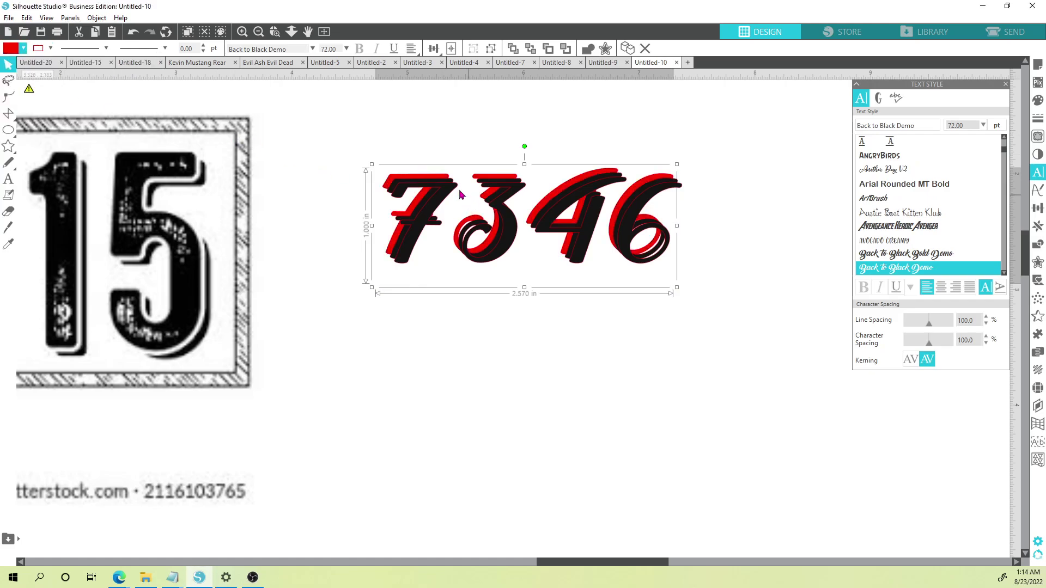
click(427, 197)
click(23, 48)
click(32, 66)
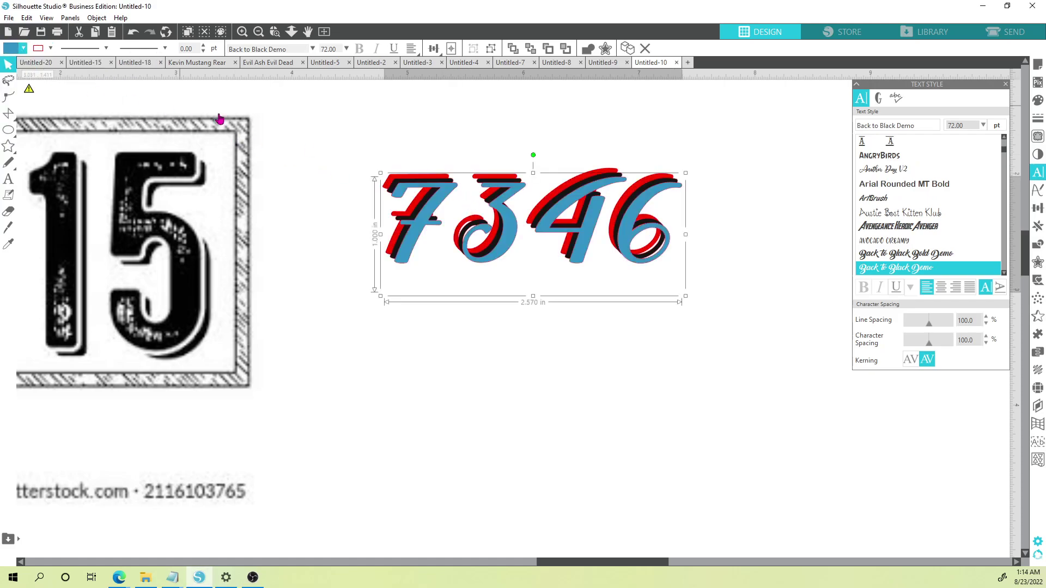
Bring the red 7346 text to the front and move the black one forward one level, above the blue
click(323, 131)
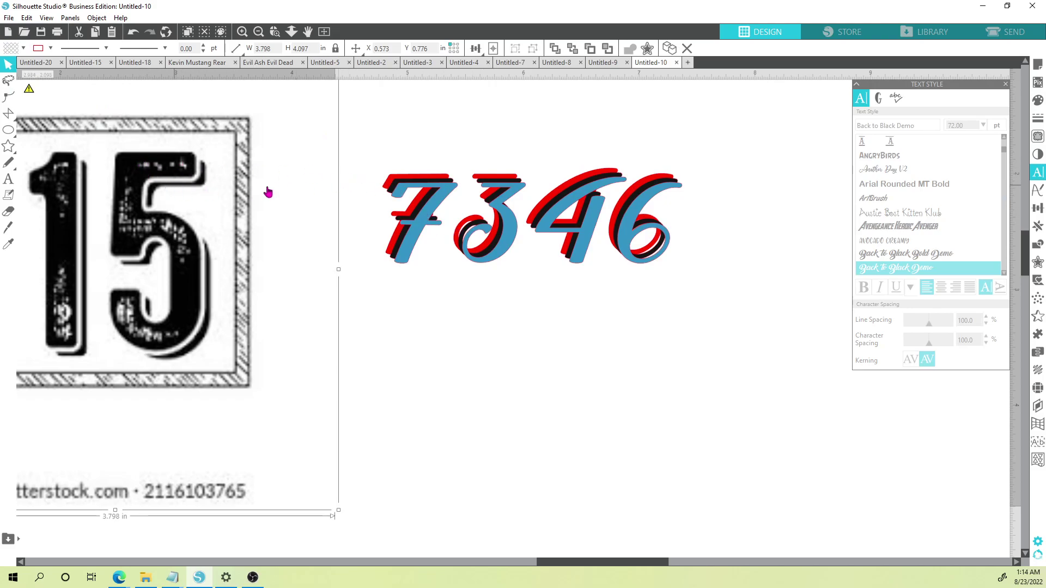
click(391, 185)
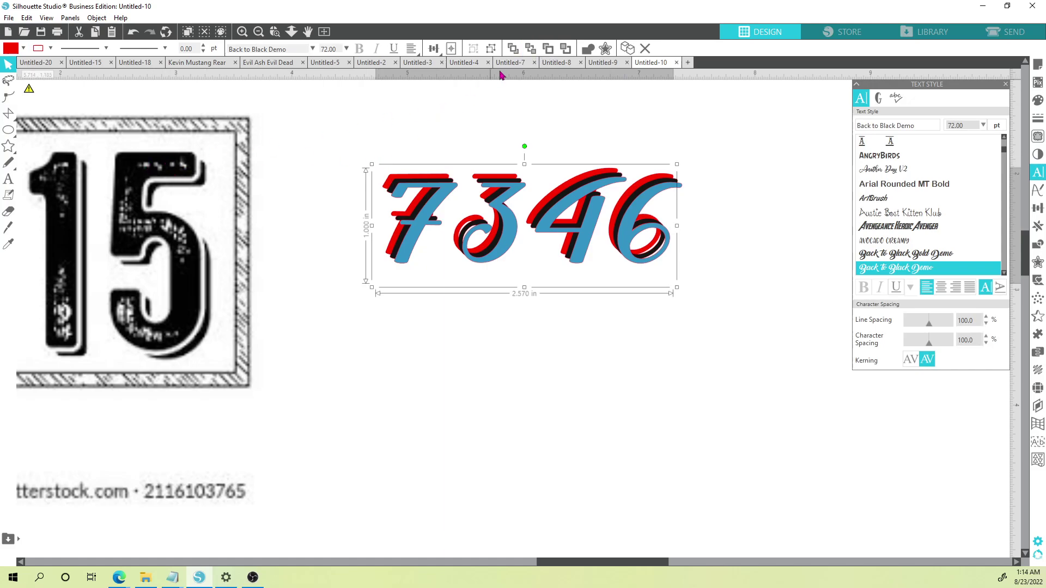
click(513, 49)
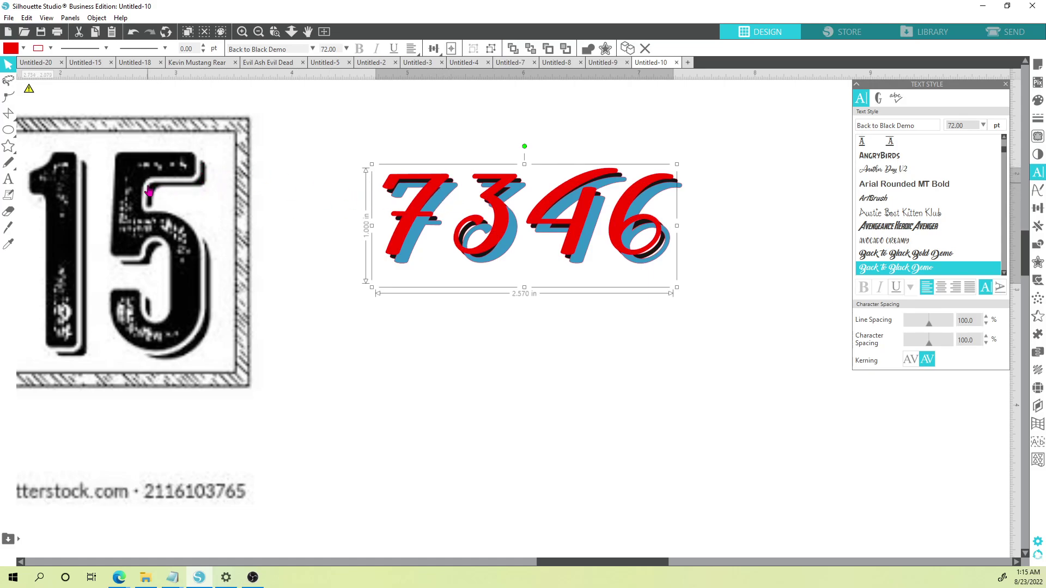
click(452, 186)
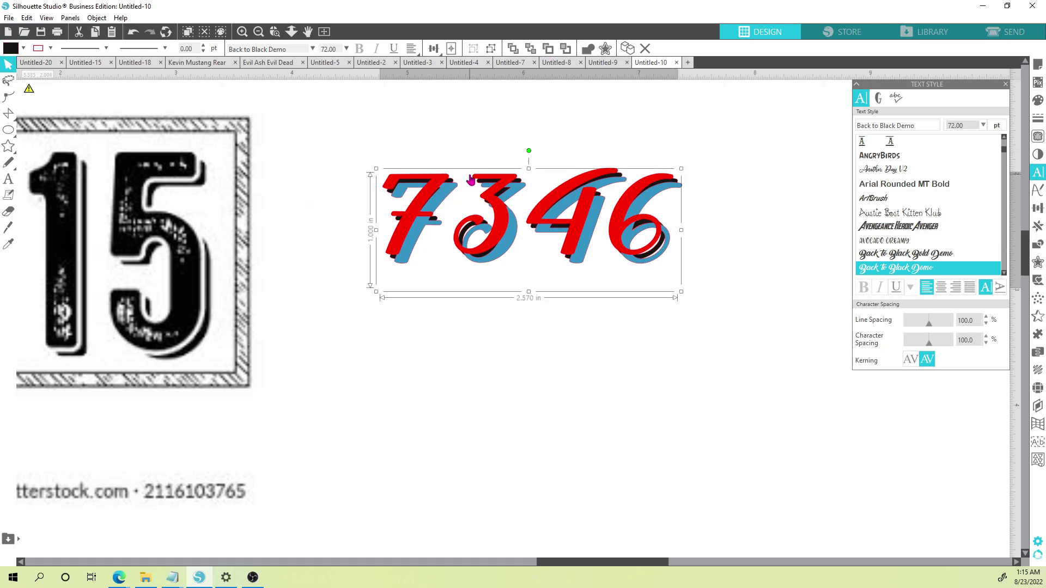
click(549, 51)
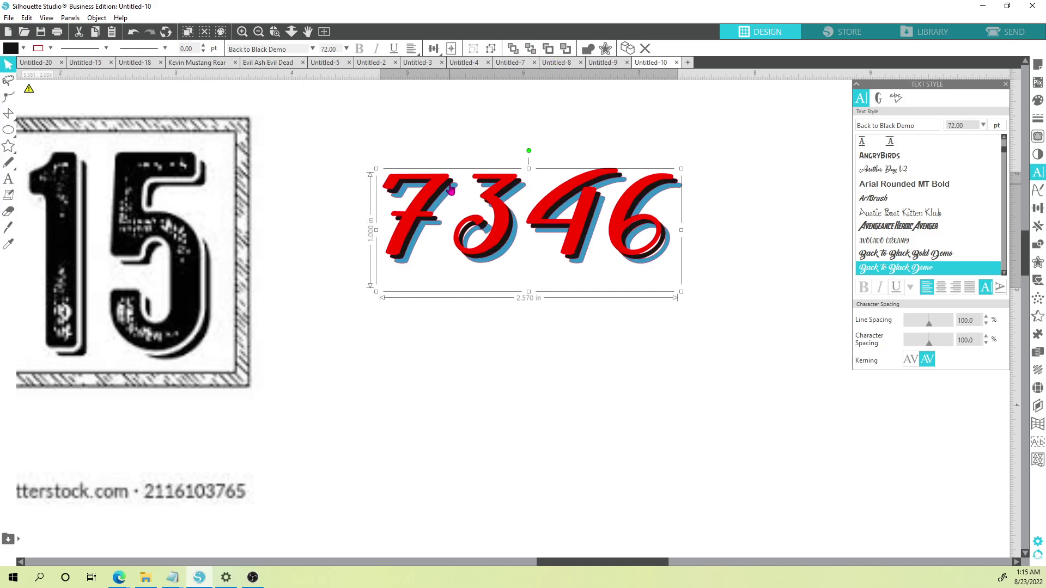
click(467, 160)
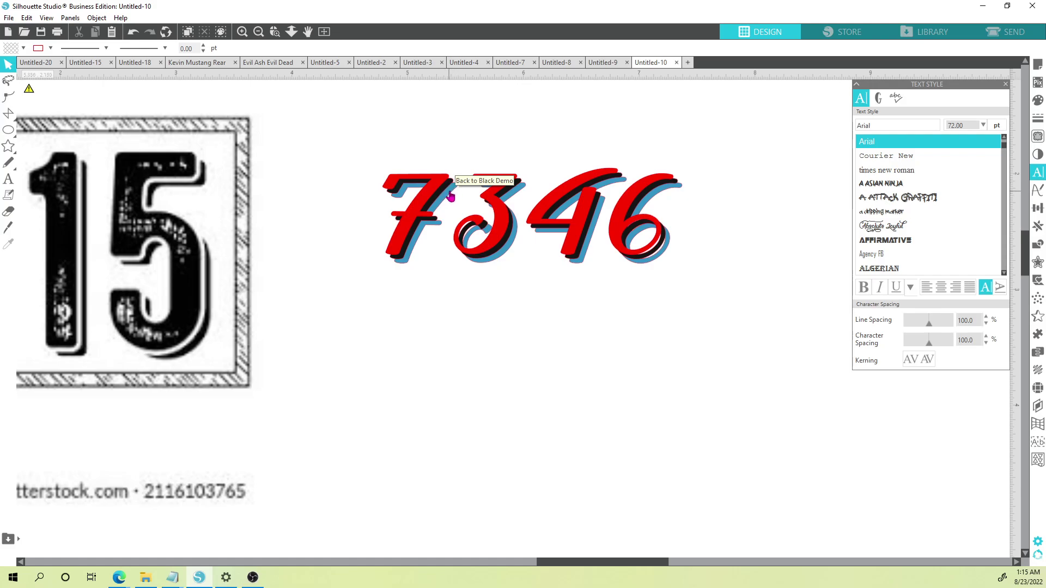
Bring the blue 7346 text forward one level over the black one and send it backward again
click(446, 197)
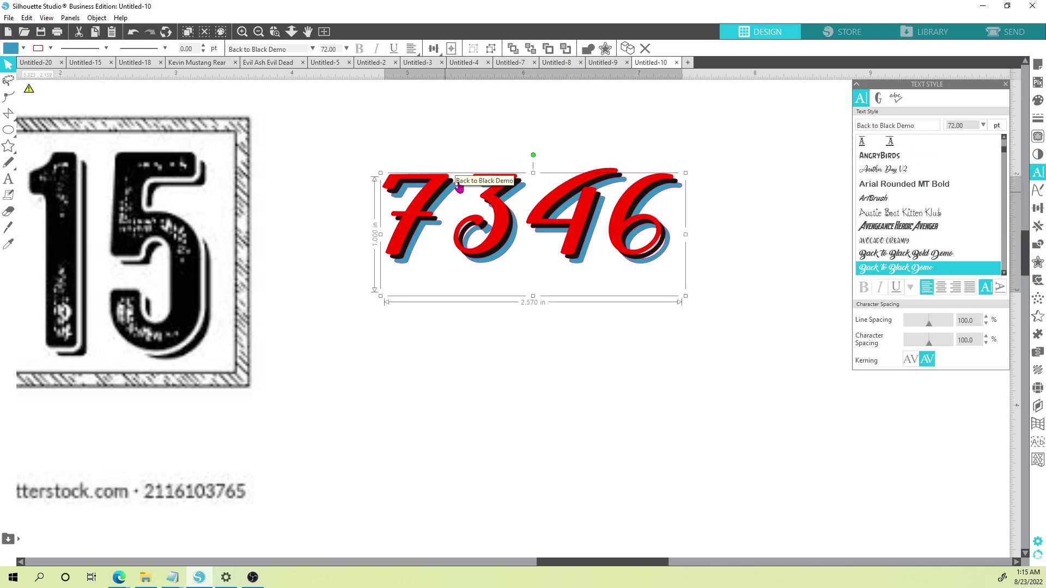
click(548, 49)
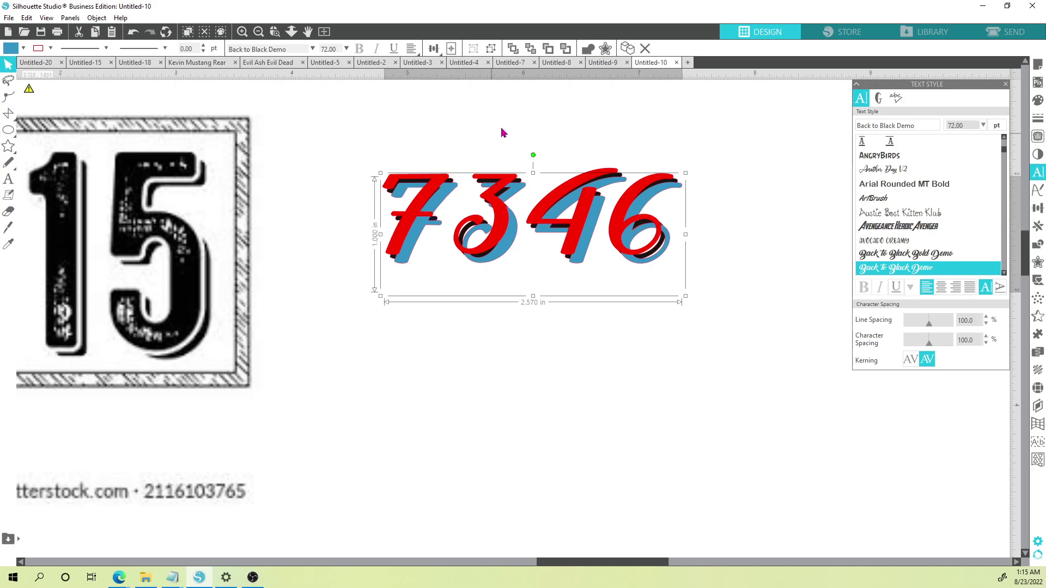
click(564, 50)
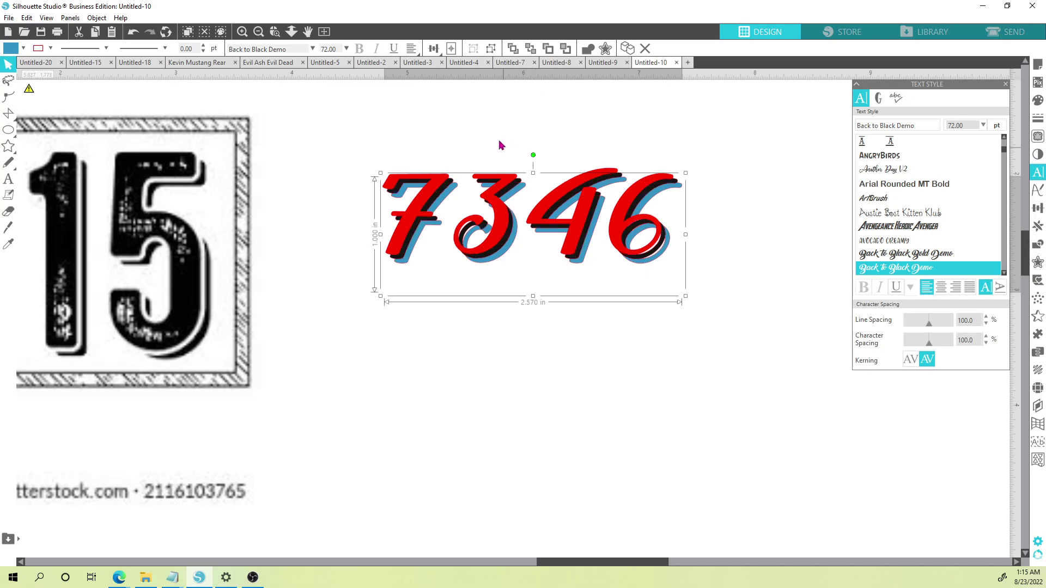
Subtract the black 7346 text from the blue 7346 text beneath it
click(454, 187)
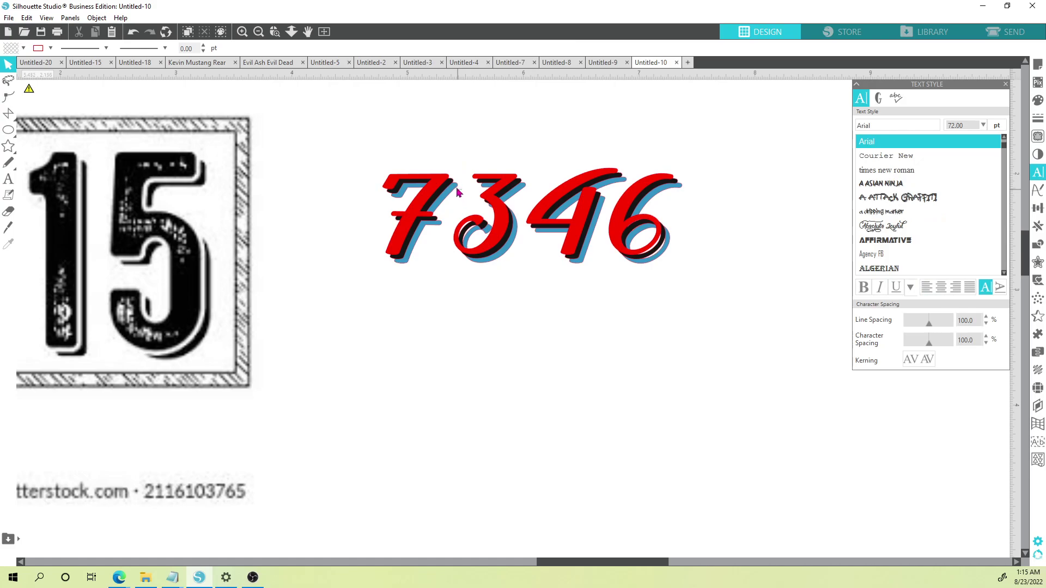
click(453, 185)
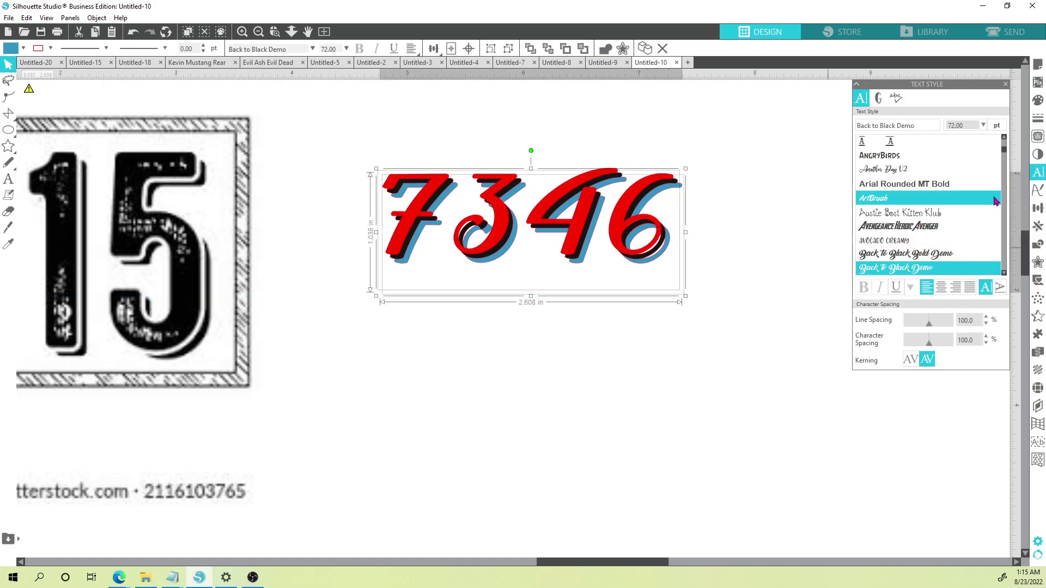
click(1037, 245)
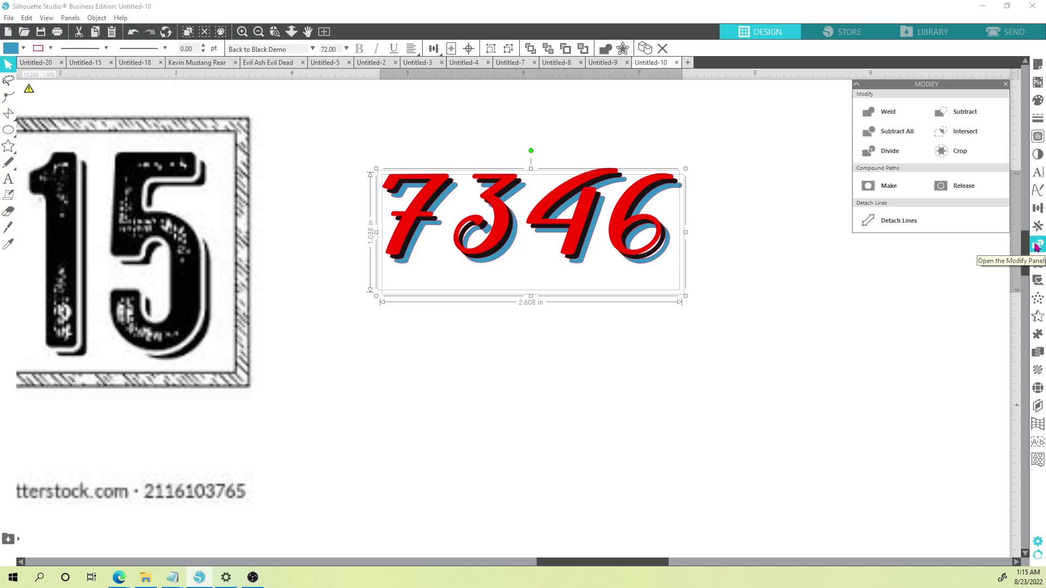
click(957, 114)
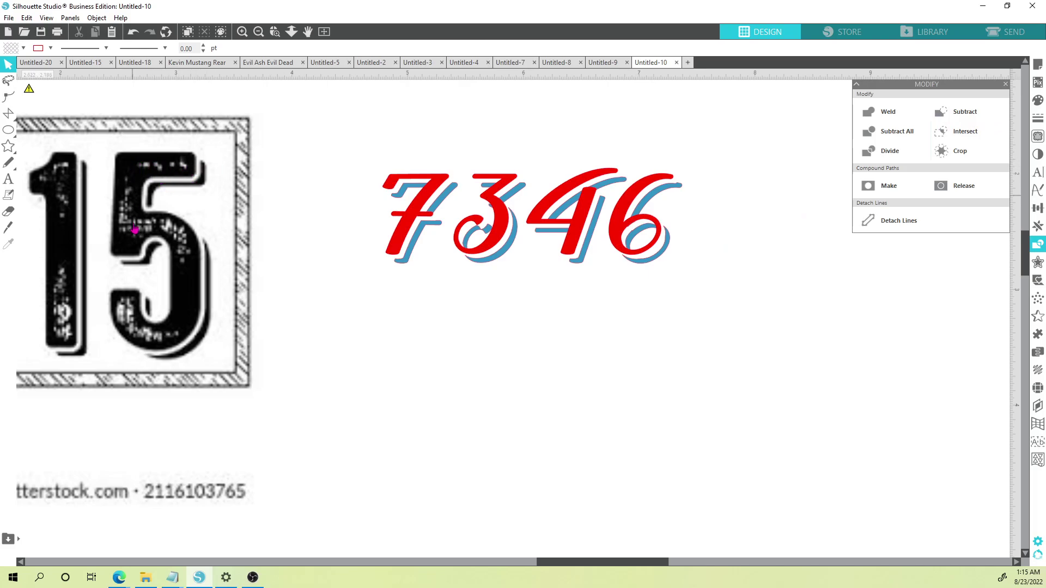
Fill the red front 7346 text with black
click(433, 199)
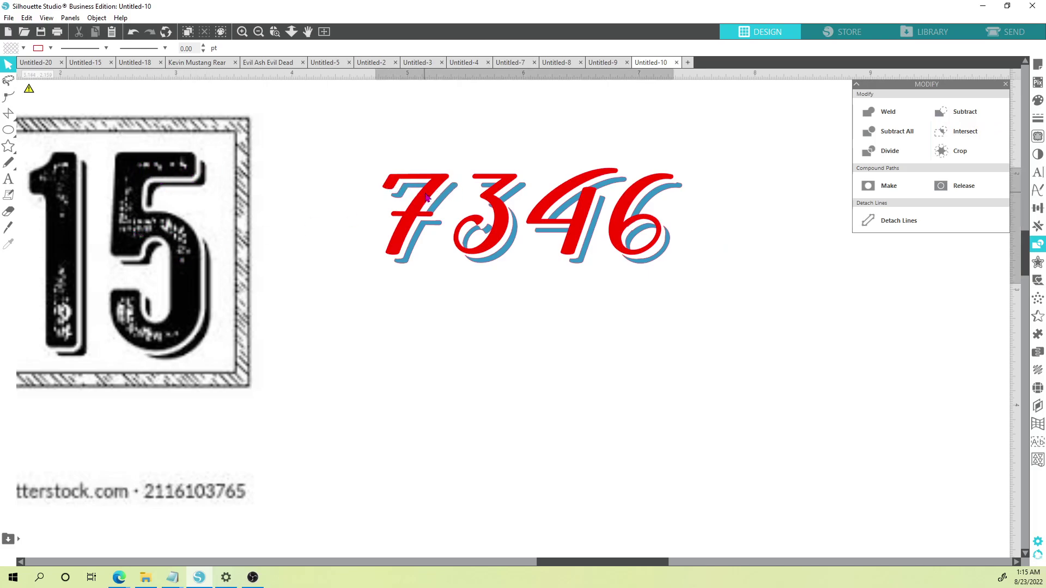
click(23, 48)
click(135, 97)
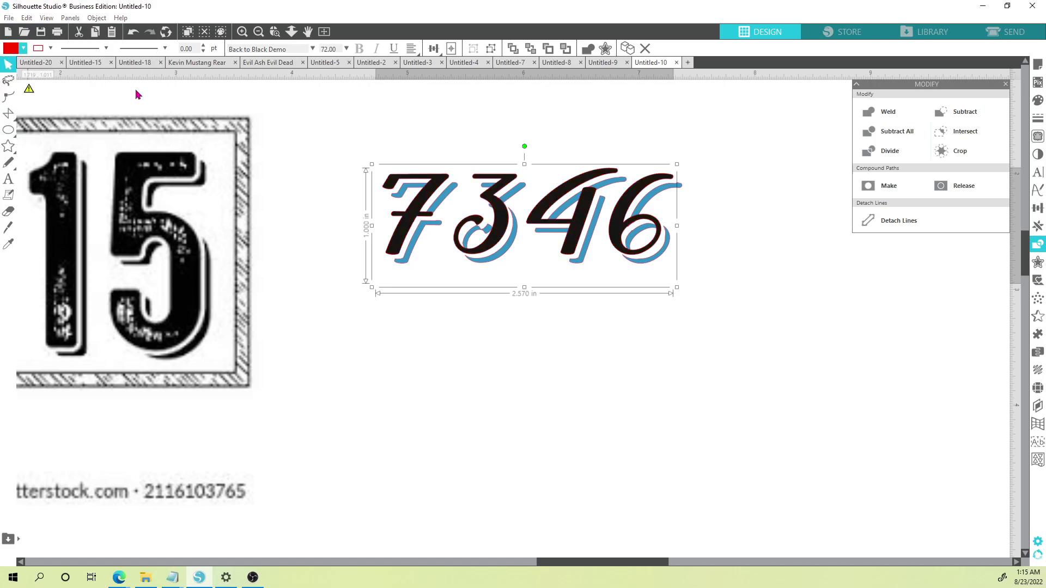
Fill the blue shadow pieces behind the black 7346 text with black
click(448, 205)
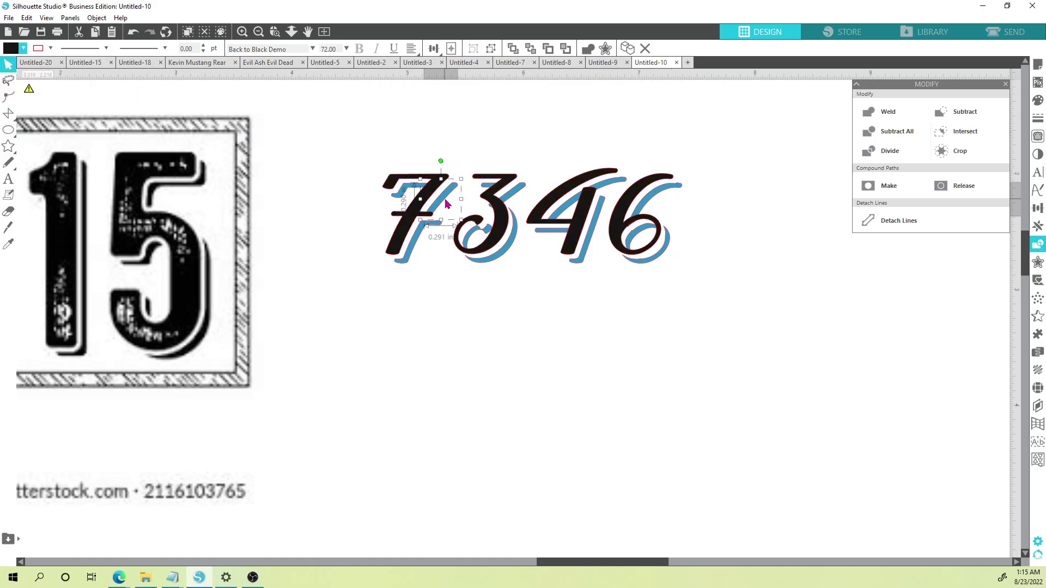
drag(344, 148, 711, 257)
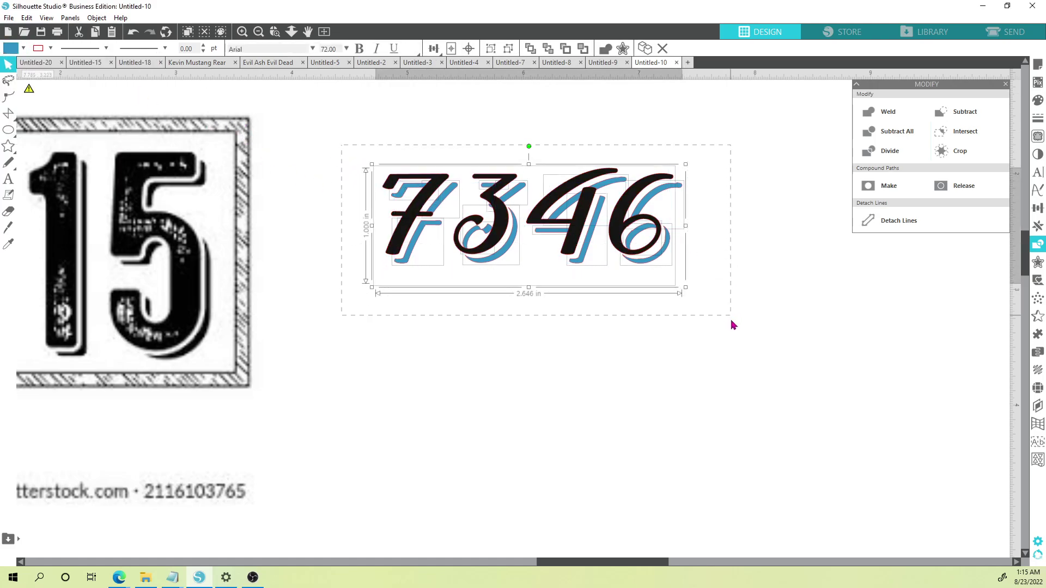
shift+click(555, 200)
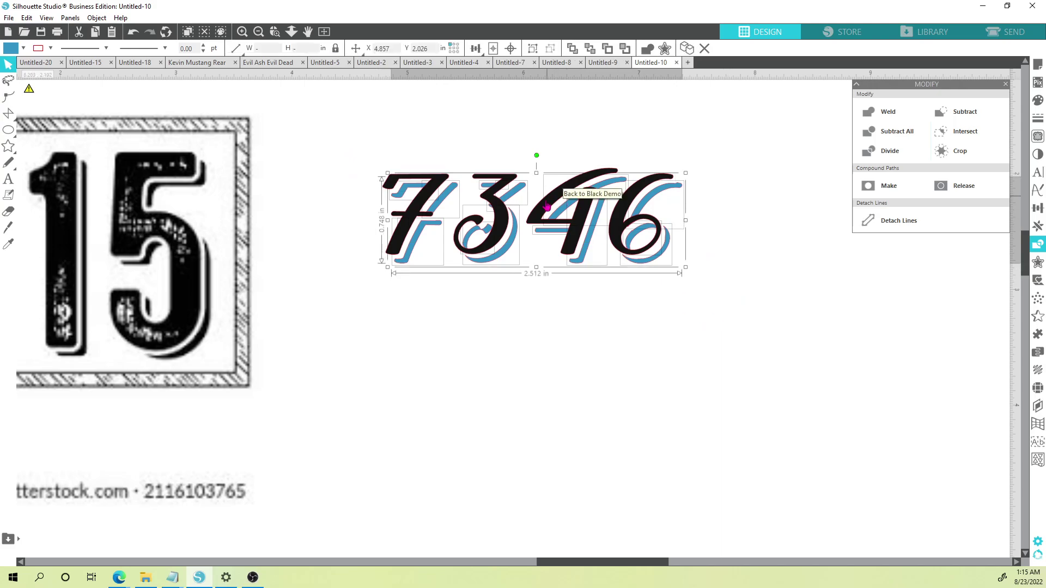
click(23, 49)
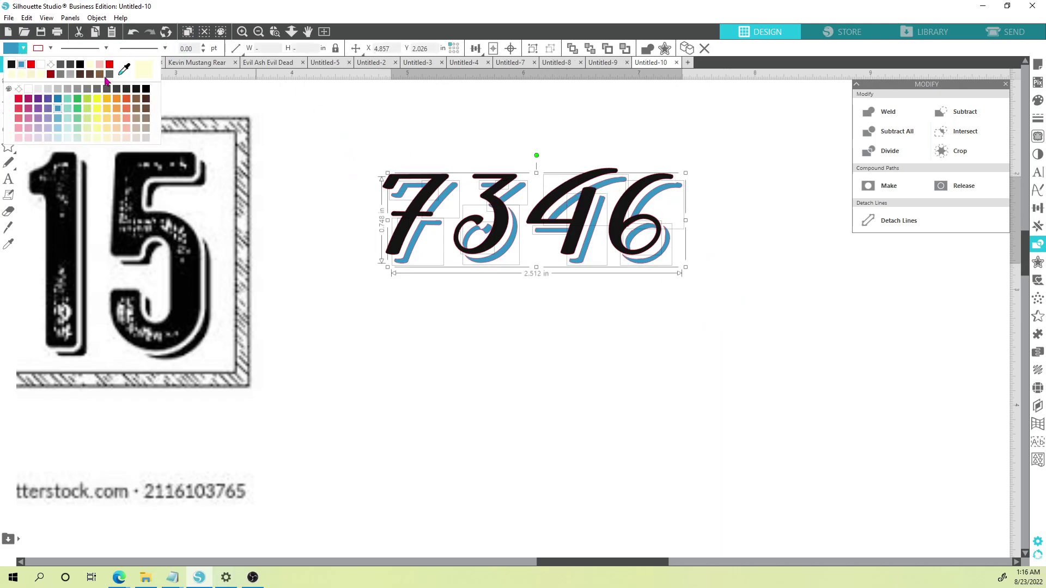
click(146, 90)
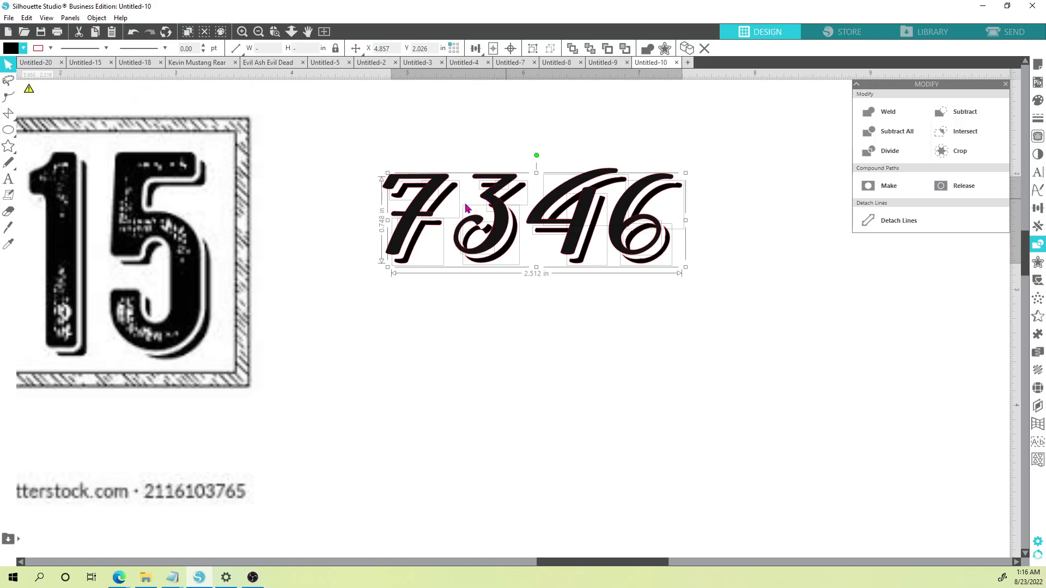
click(338, 156)
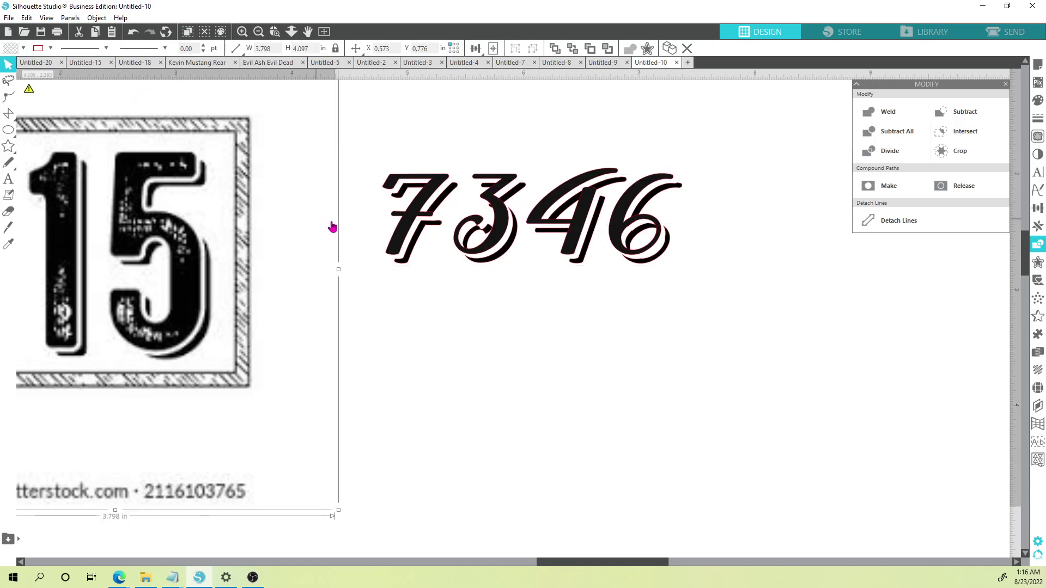
click(341, 277)
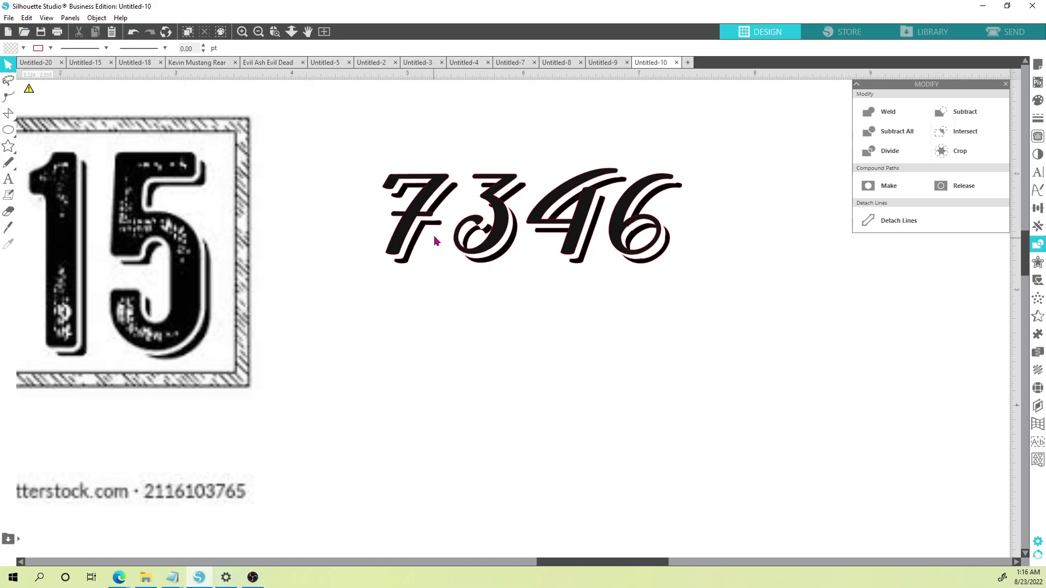
Nudge the front black 7346 text slightly right and down to narrow its gap from the shadow
click(423, 201)
key(Right)
key(Right)
key(Right)
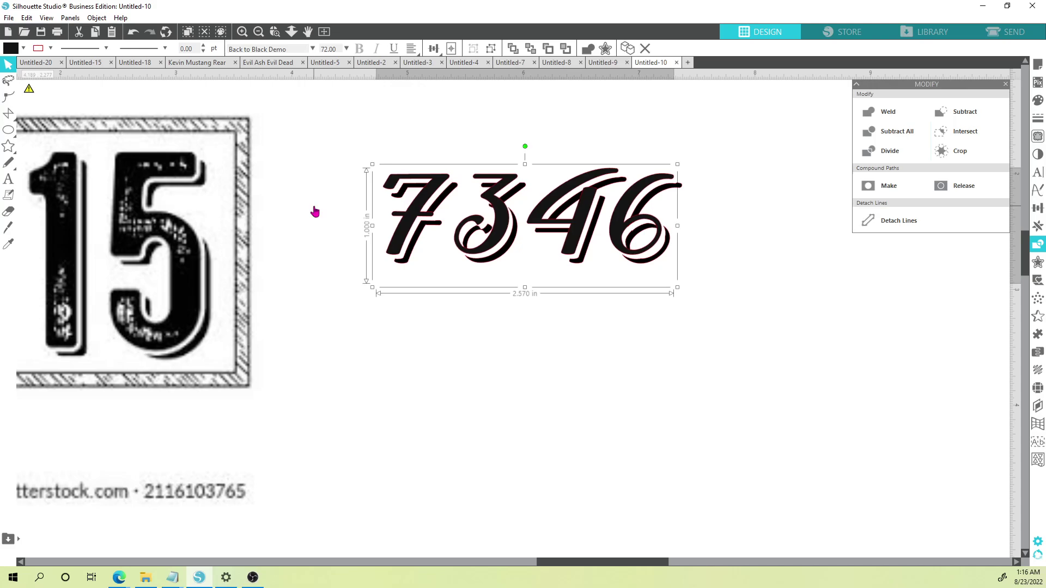
key(Down)
key(Down)
key(Down)
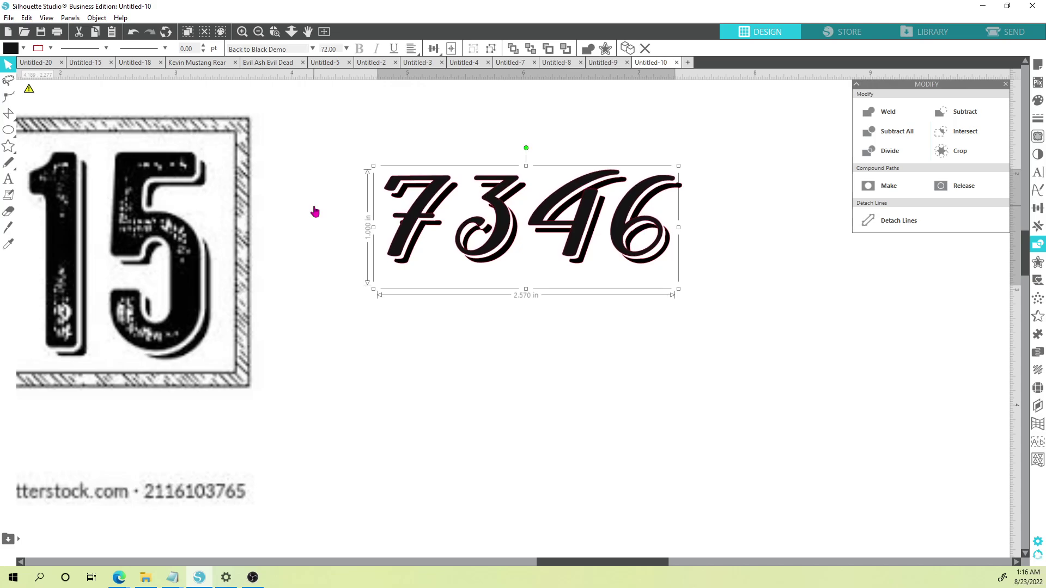
key(Right)
key(Down)
click(315, 212)
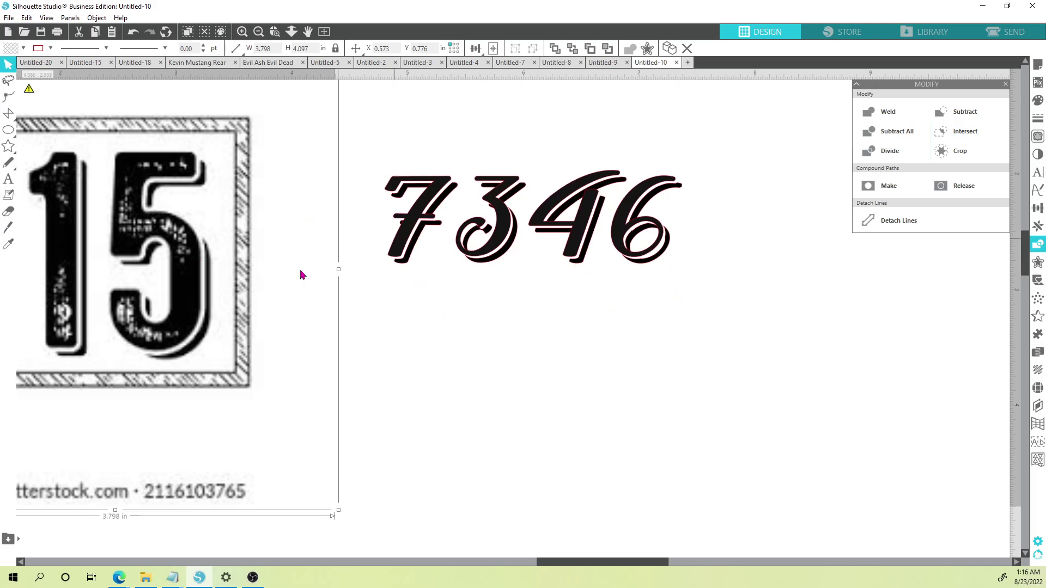
Fill the front 7346 text with blue to set it apart from the black shadow
click(411, 229)
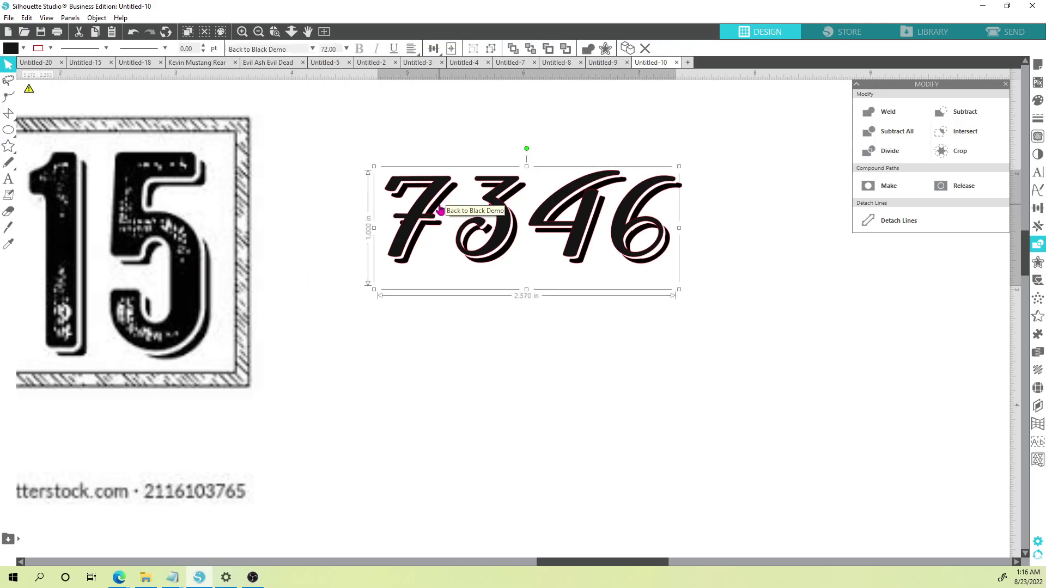
drag(350, 146, 731, 311)
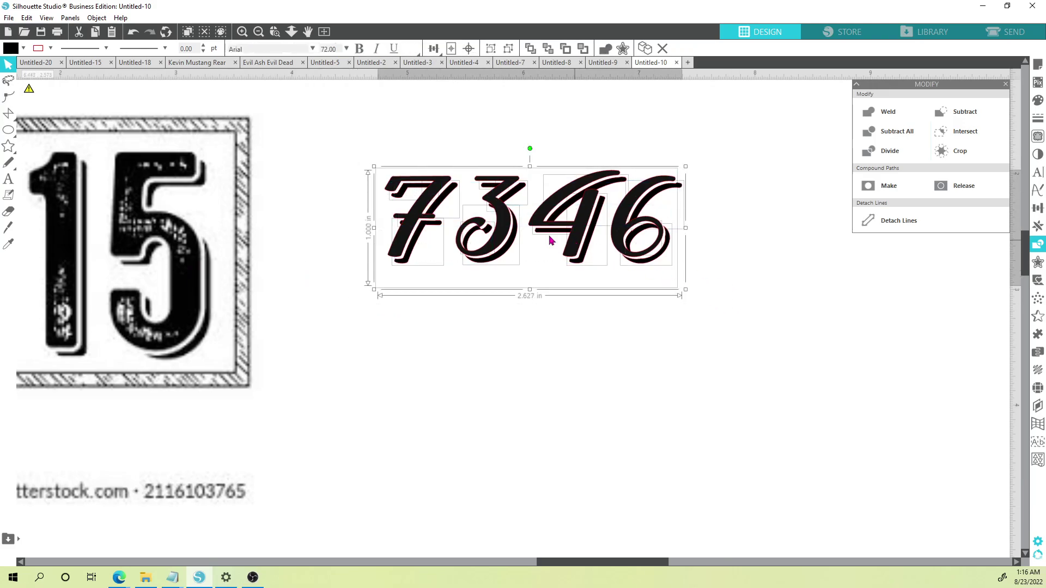
shift+click(504, 221)
click(244, 146)
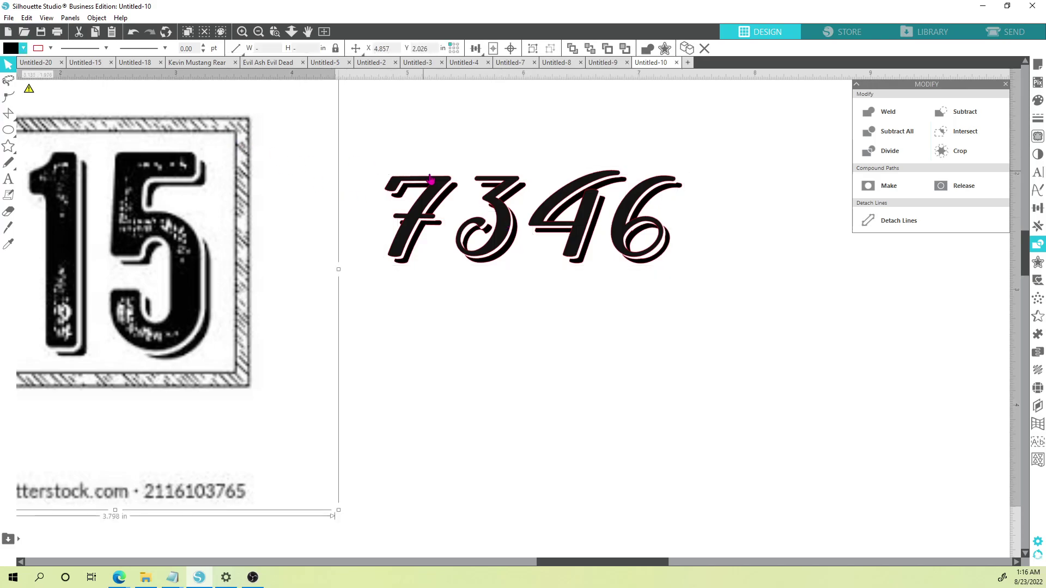
click(408, 182)
click(50, 47)
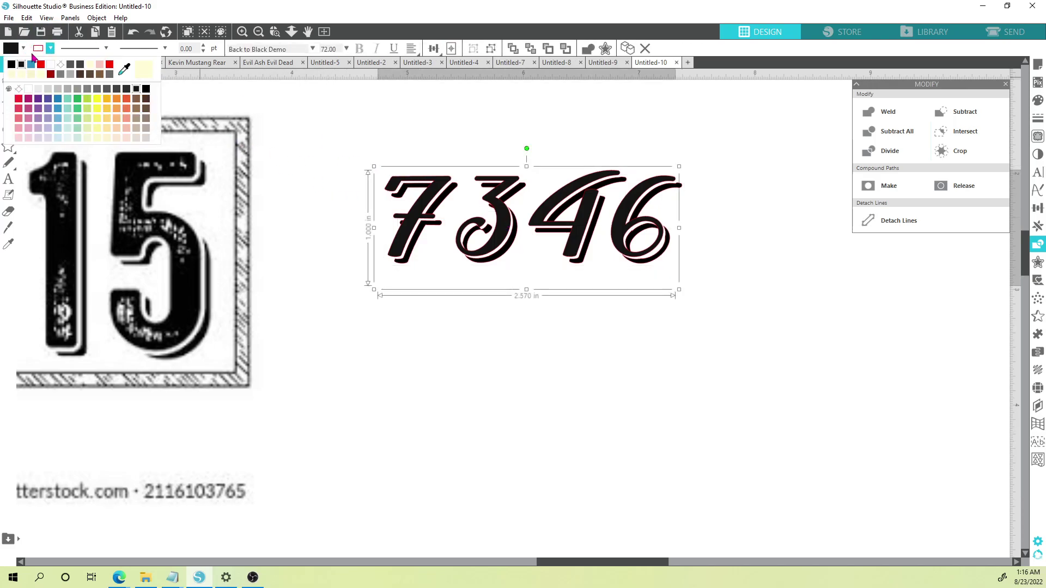
click(31, 64)
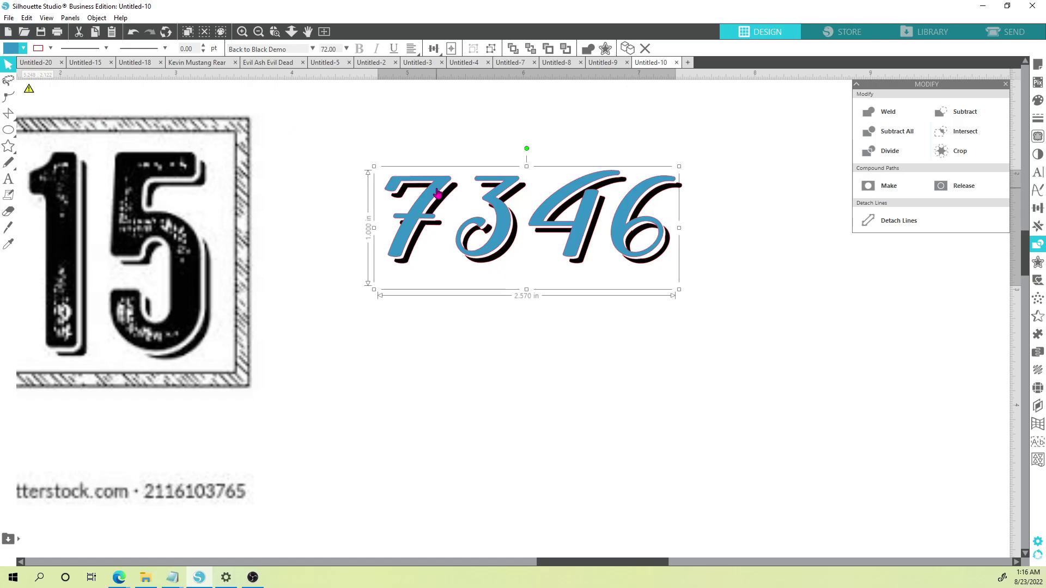
Nudge the blue 7346 text right and down until it nearly covers the gap to the black shadow
key(Right)
key(Right)
key(Right)
key(Right)
key(Down)
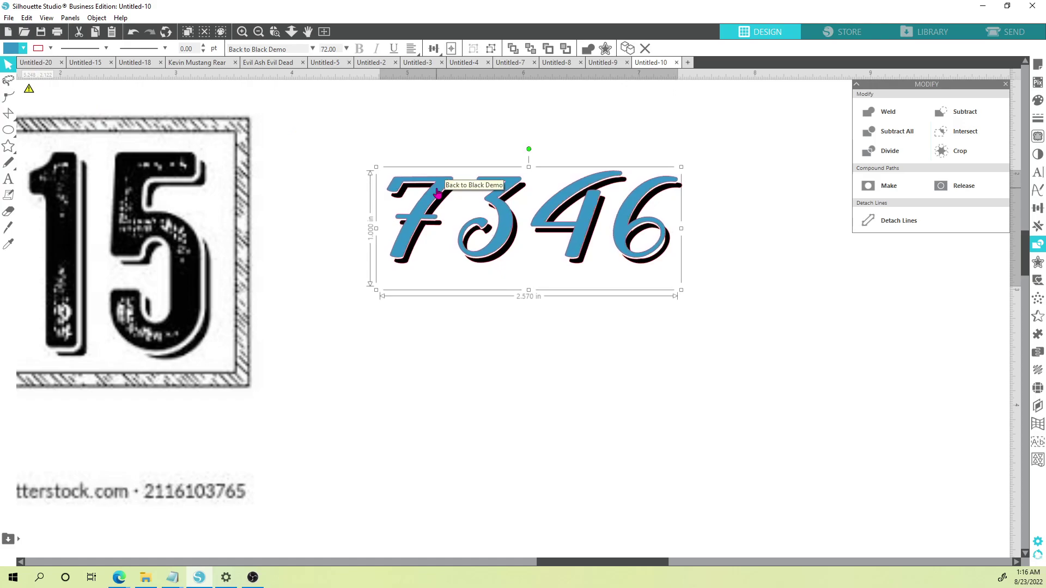
key(Down)
key(Down)
key(Down)
click(387, 125)
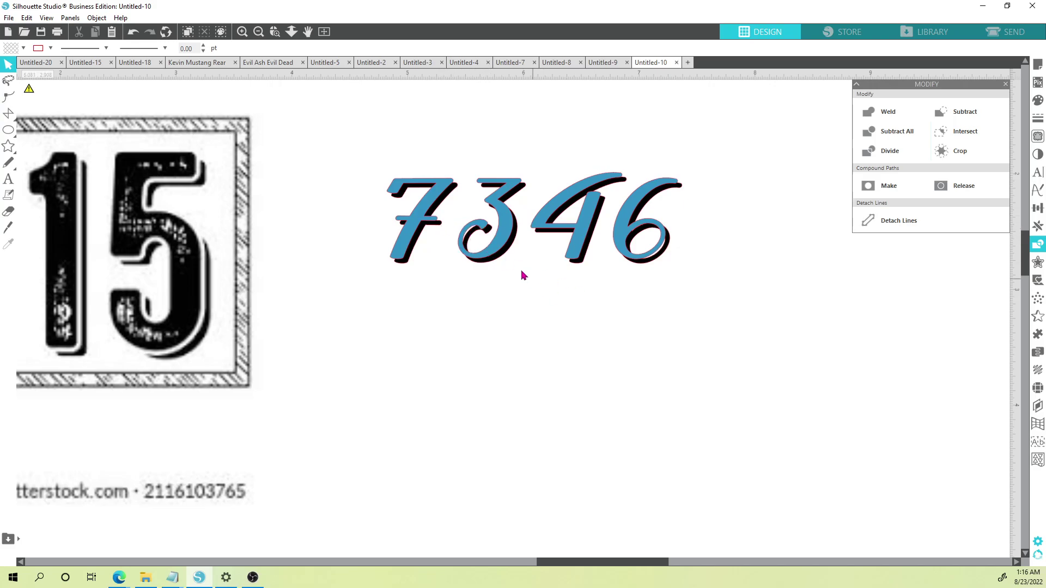
Nudge the blue 7346 text up and left to widen the gap between it and the black shadow
click(420, 214)
key(Up)
key(Up)
key(Up)
key(Up)
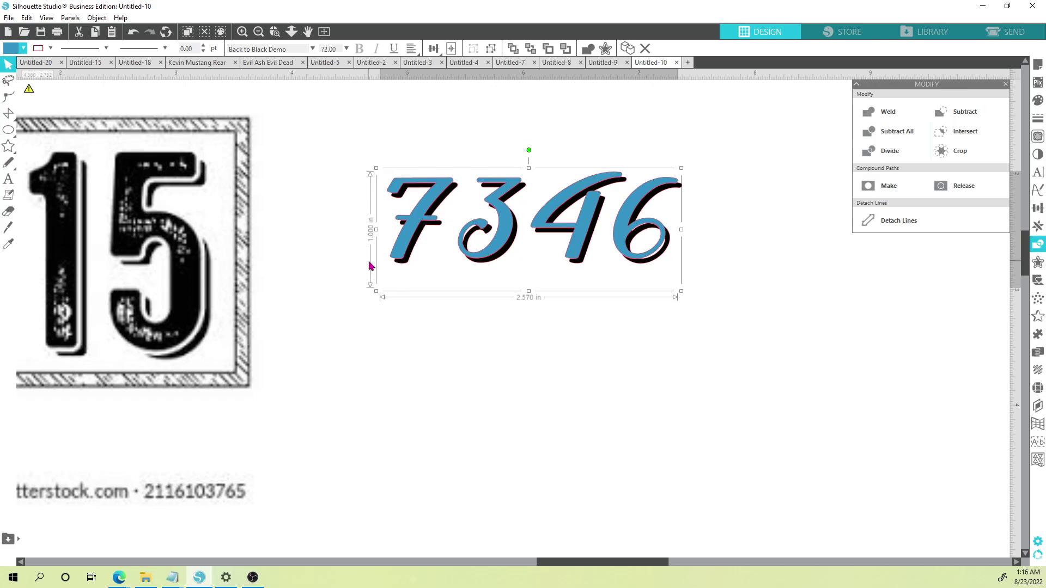
key(Left)
key(Left)
key(Left)
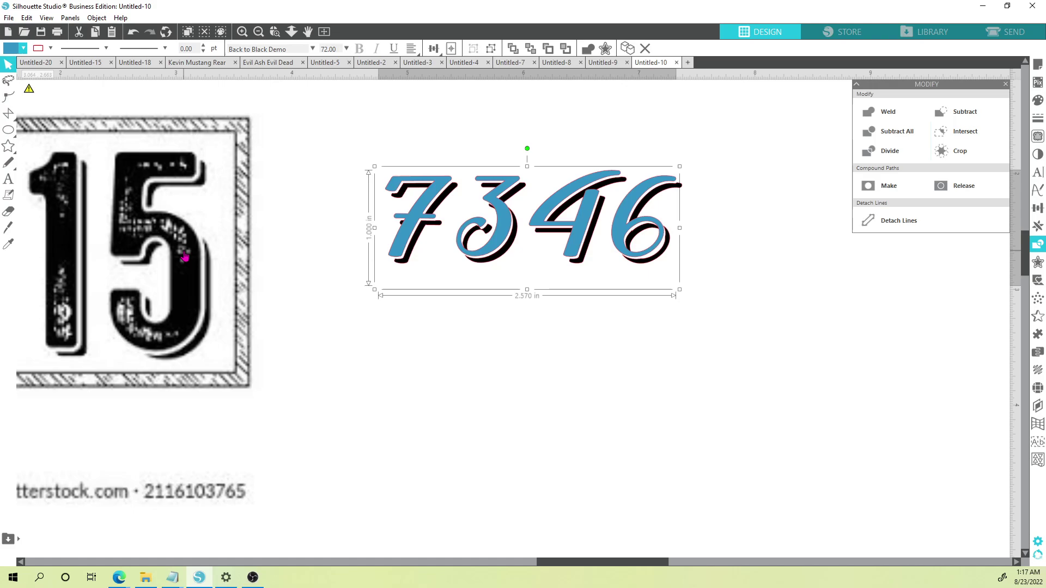
key(Left)
key(Up)
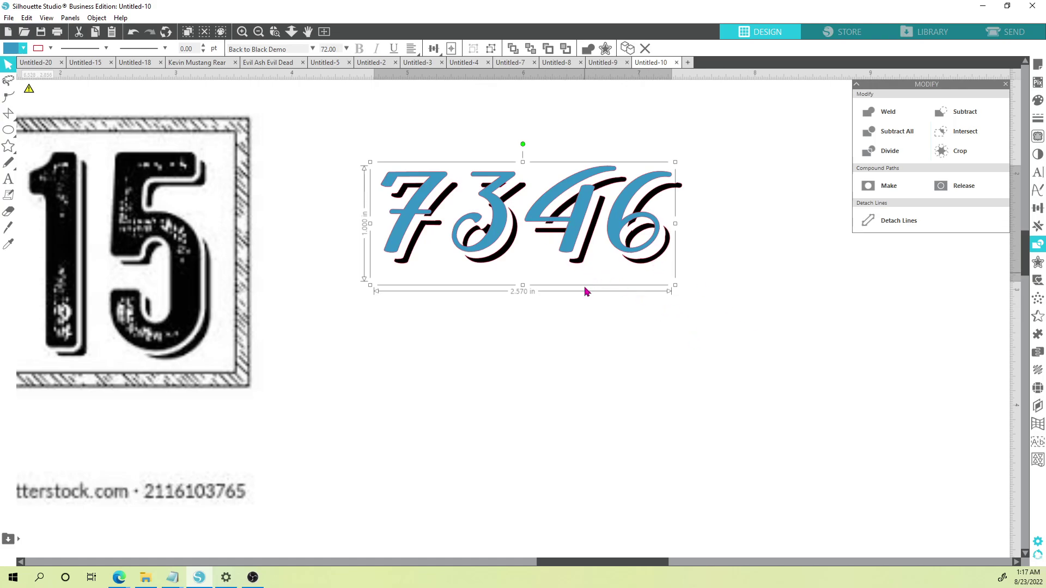
Duplicate the blue 7346 text below the original and move the copy farther down
key(ctrl+Down)
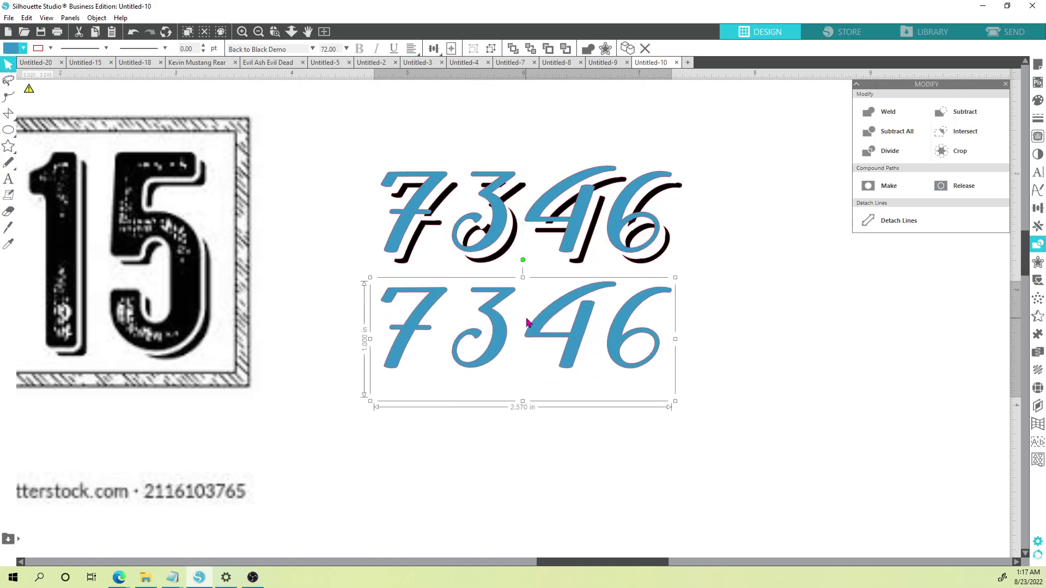
drag(498, 334, 492, 391)
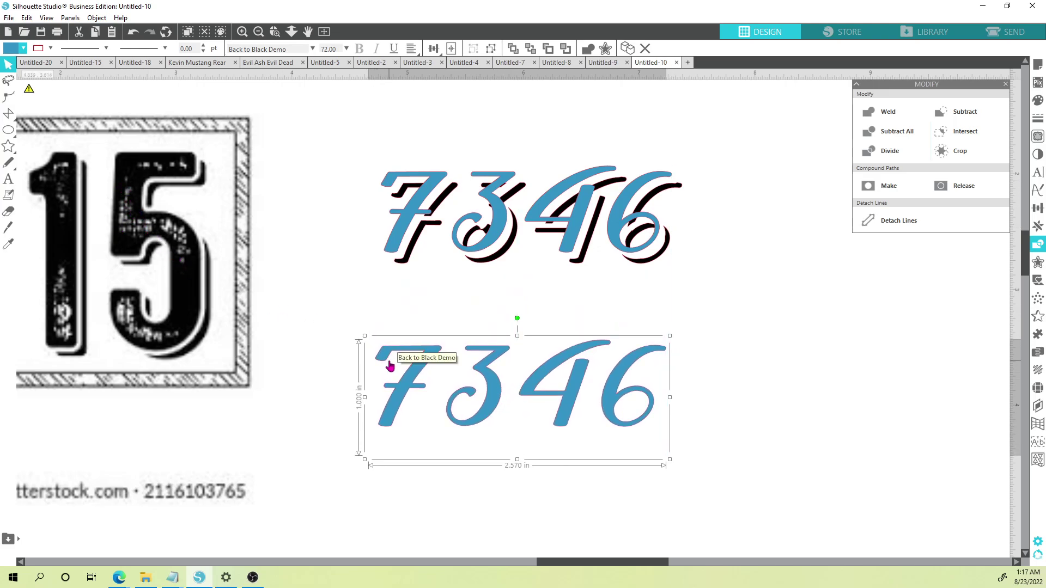
Stack two more copies on the lower 7346 text, each offset up and left, and delete the surplus copies beside them
key(ctrl+Right)
key(ctrl+Left)
key(Left)
key(Up)
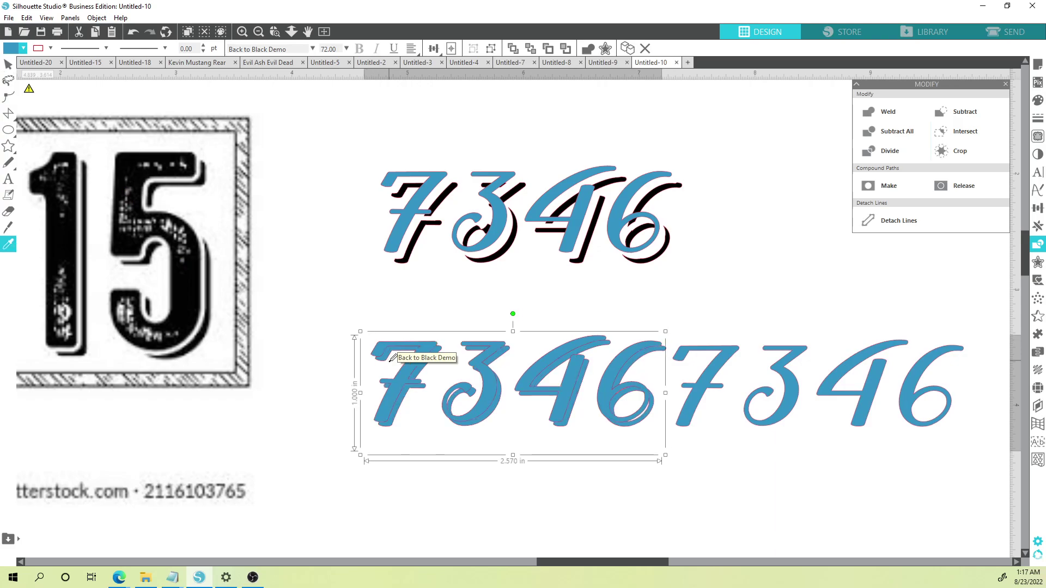
key(ctrl+Right)
key(ctrl+Left)
key(Left)
key(Up)
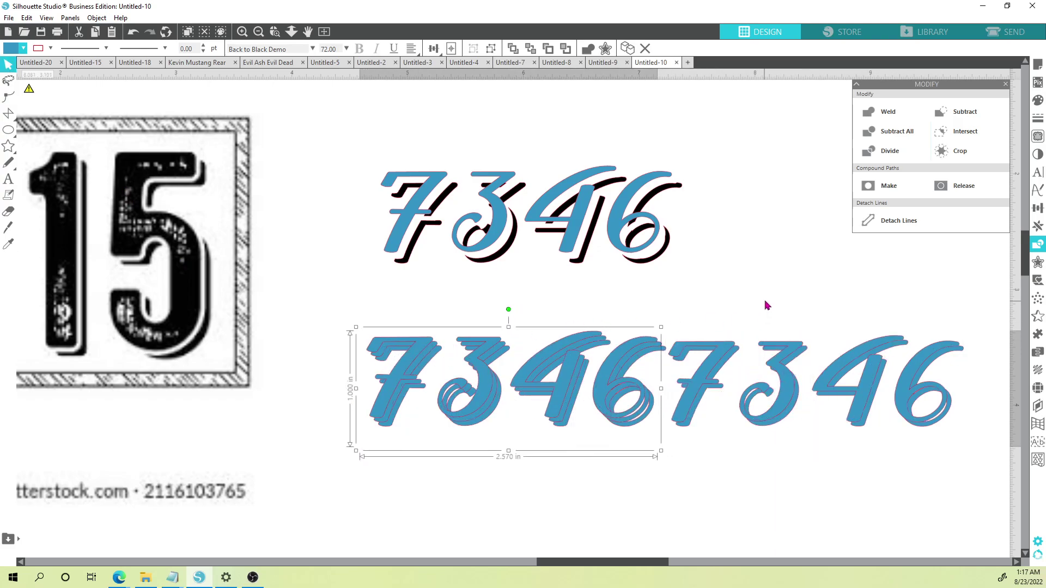
click(794, 397)
key(Delete)
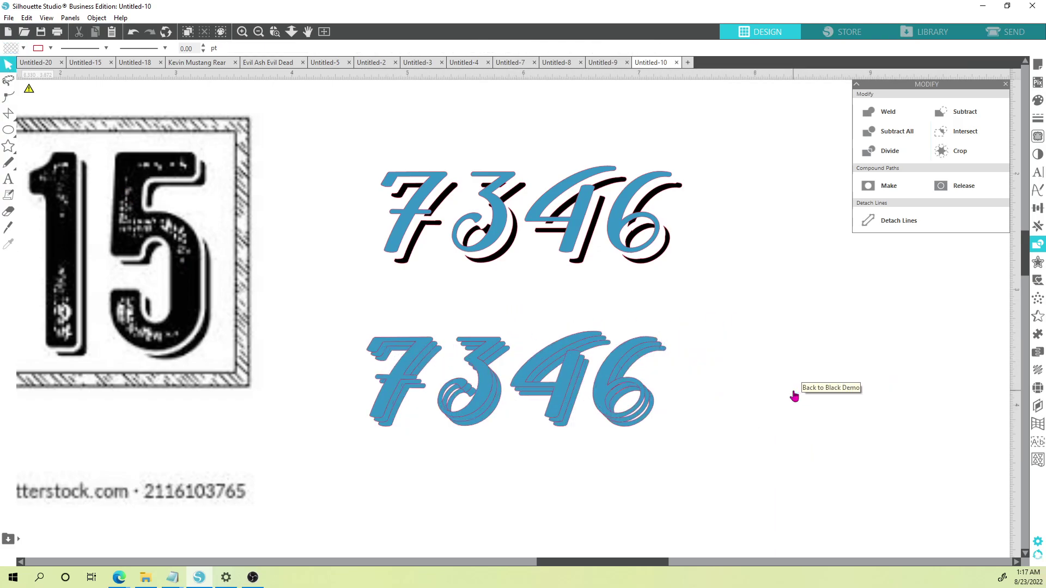
Try to subtract the middle 7346 copy from the back copy and fill the front copy with red
click(429, 355)
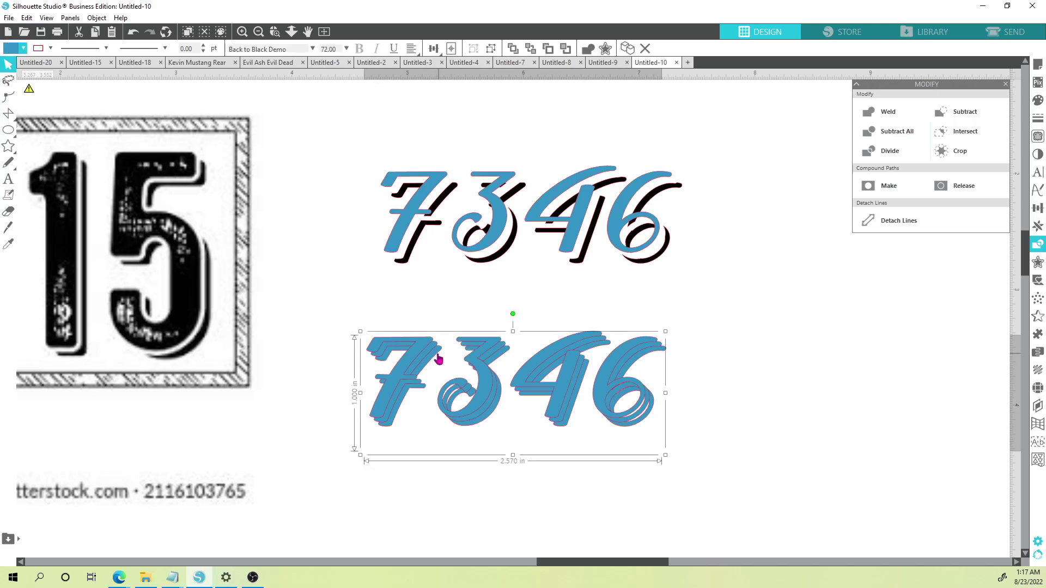
click(965, 112)
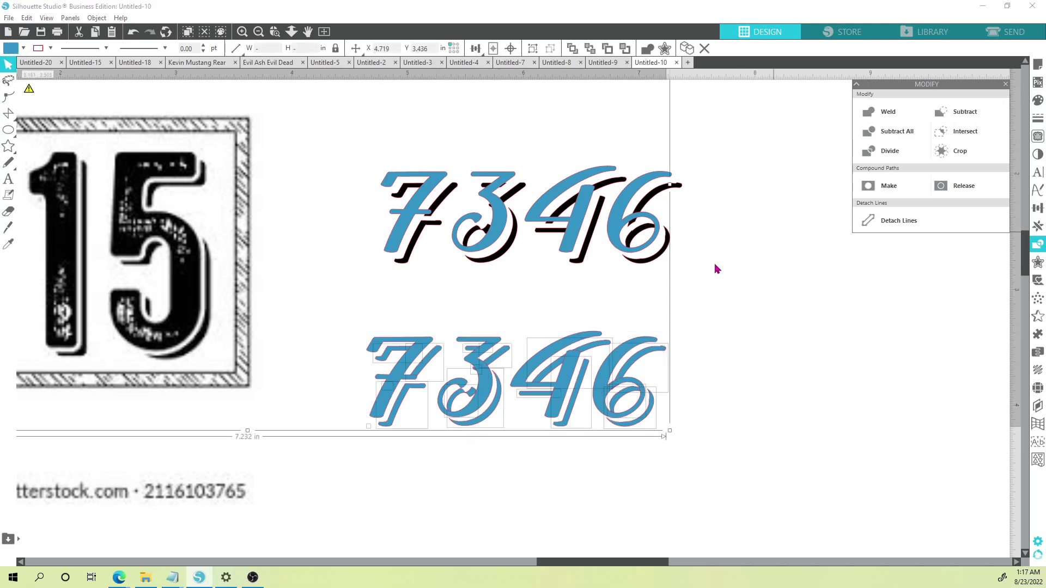
key(ctrl+z)
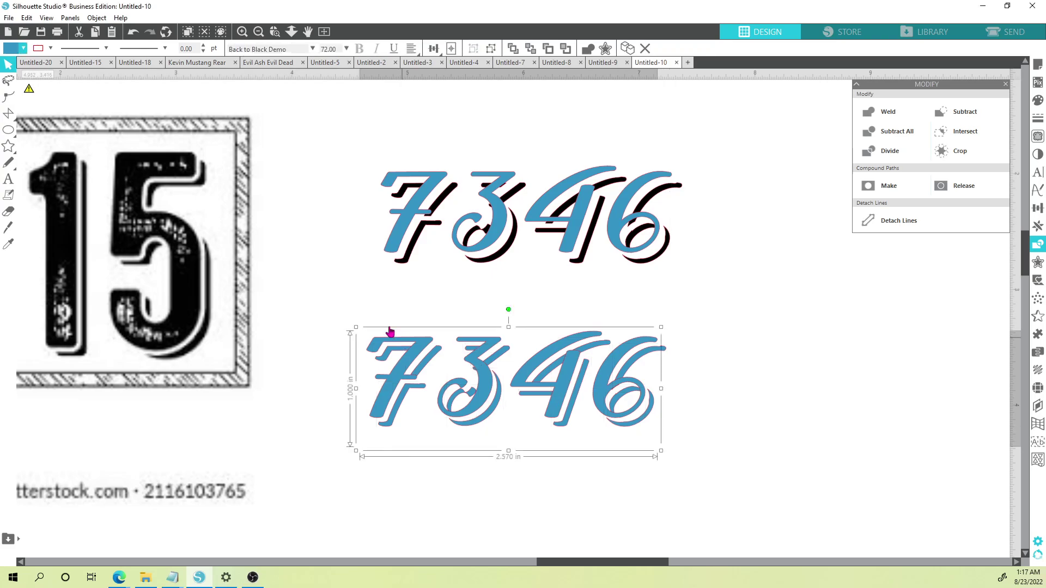
click(23, 49)
click(40, 65)
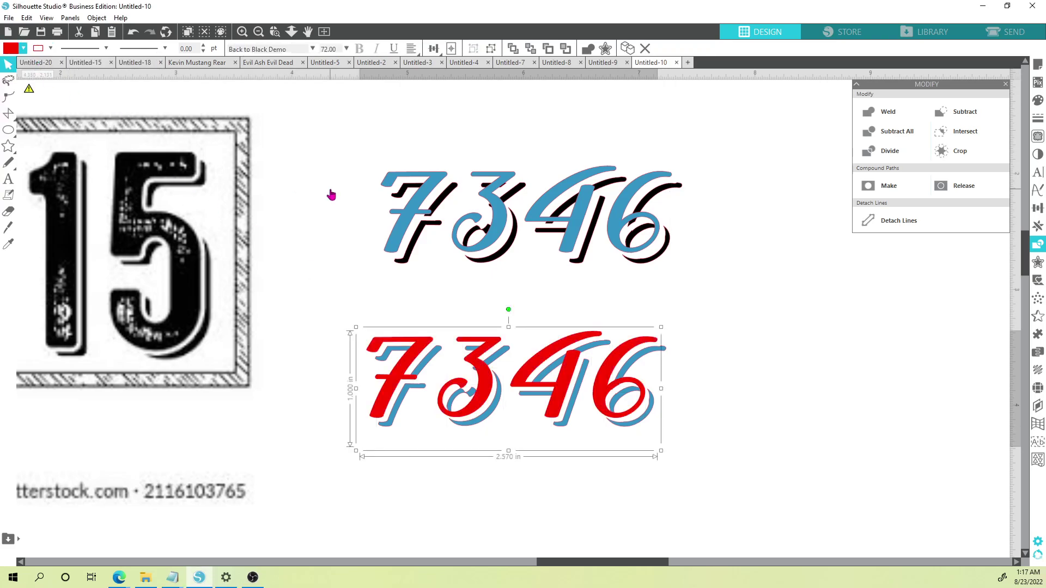
click(789, 336)
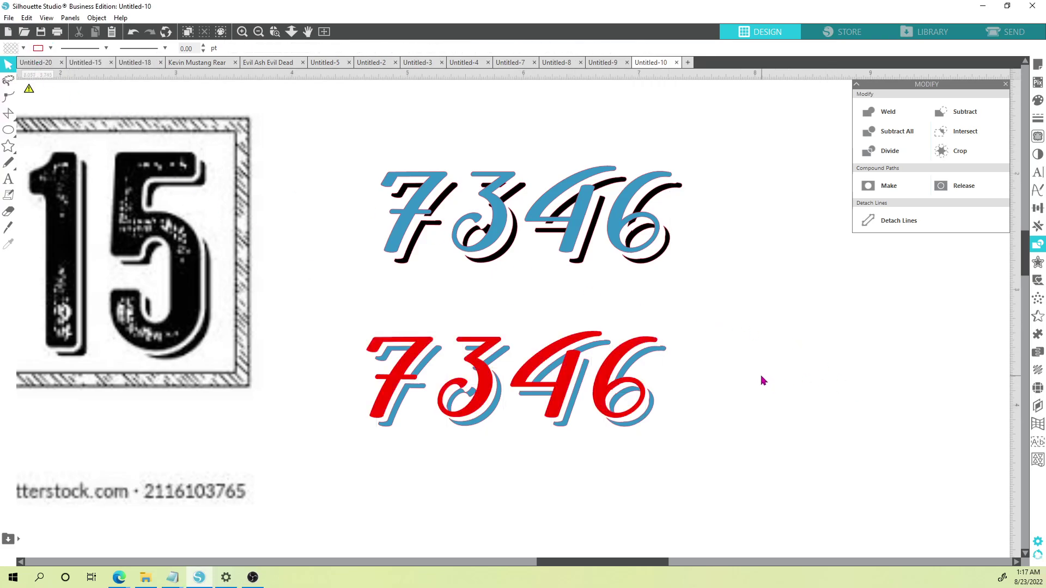
Undo the red fill and the subtraction in the lower 7346 stack
key(ctrl+z)
key(ctrl+z)
key(ctrl+z)
key(ctrl+z)
key(ctrl+z)
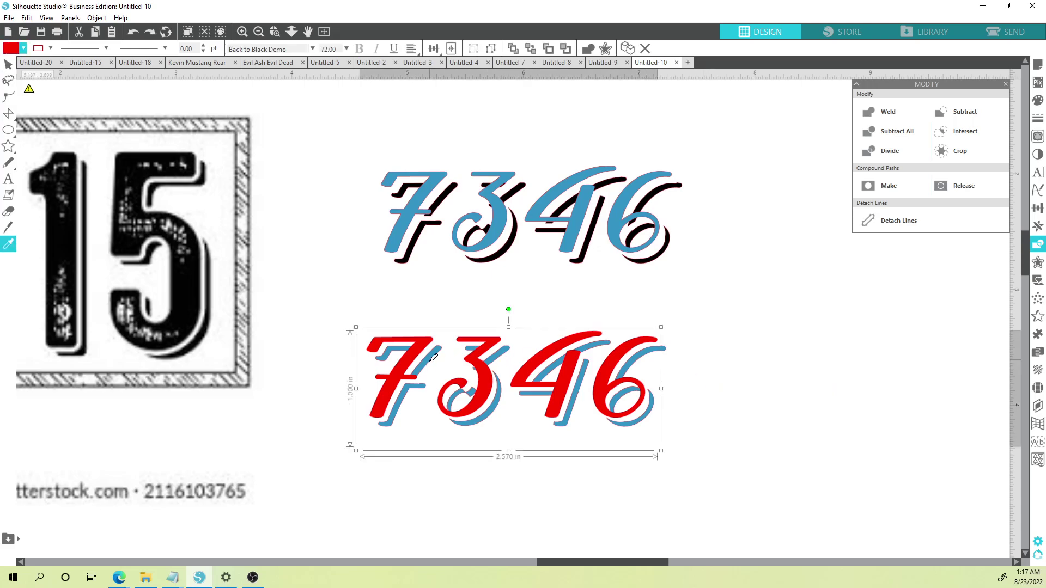
key(ctrl+z)
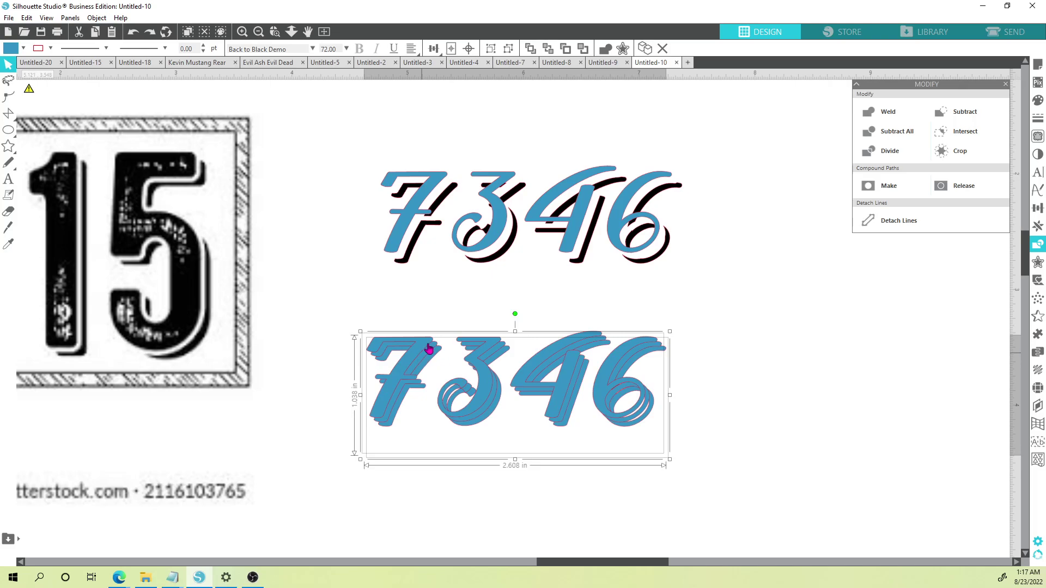
Fill the middle 7346 copy of the lower stack with black
click(566, 49)
click(804, 255)
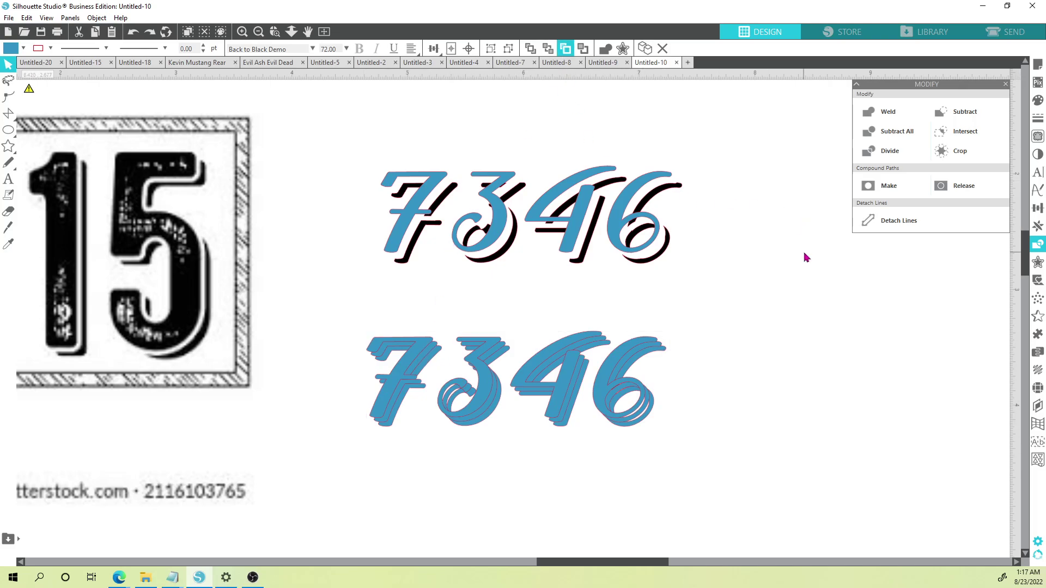
click(431, 357)
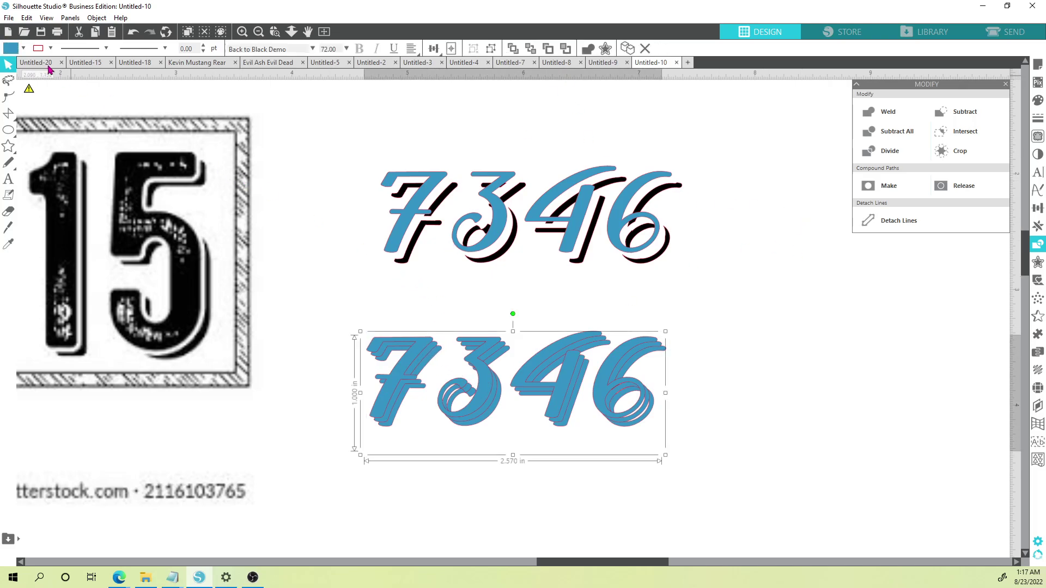
click(23, 49)
click(30, 65)
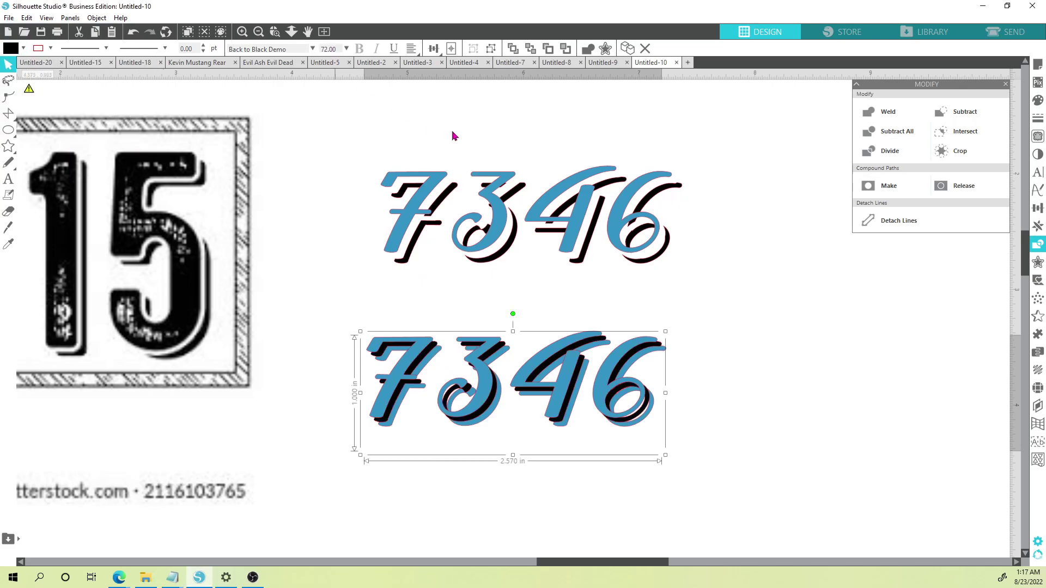
Bring the black middle 7346 copy of the lower stack to the front and subtract it from the back copy
click(512, 48)
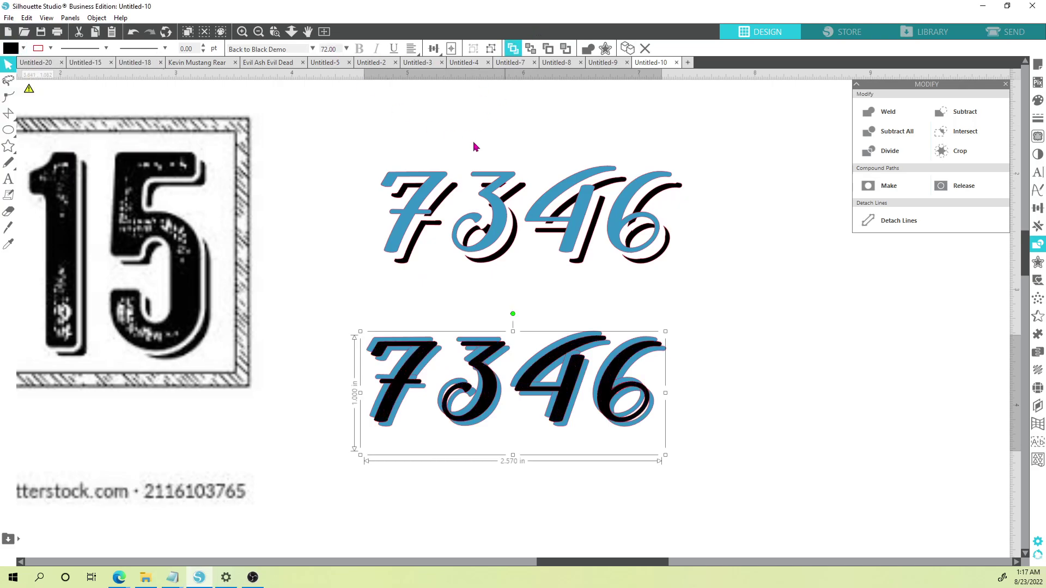
shift+click(376, 347)
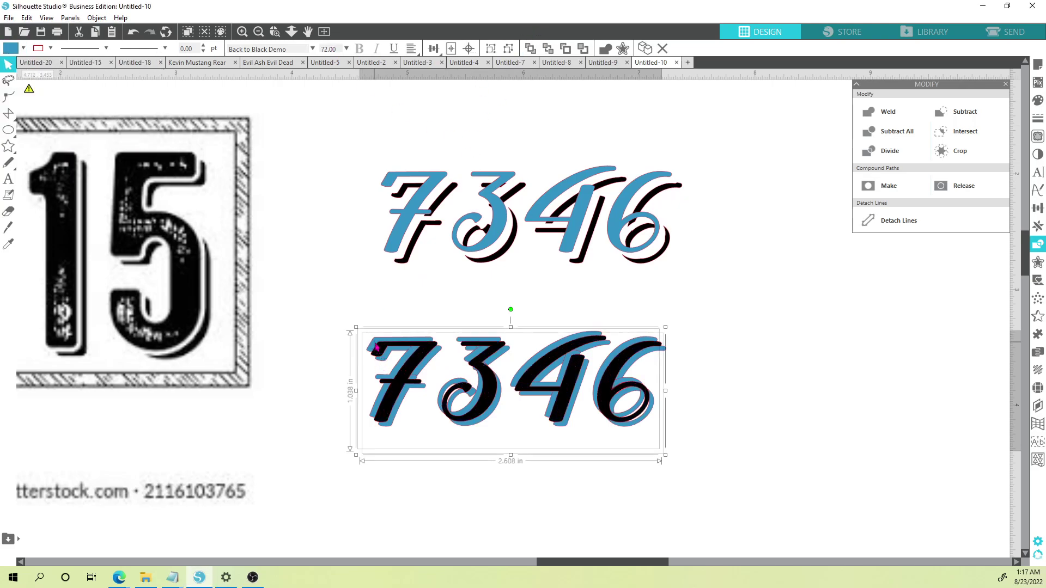
click(965, 114)
click(825, 307)
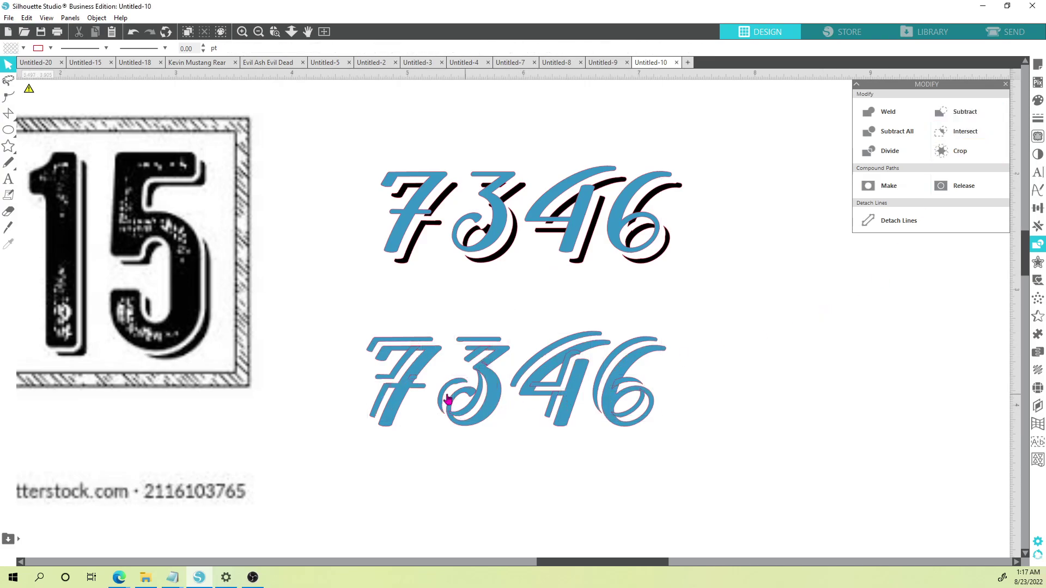
Fill the front 7346 copy of the lower stack with red
click(400, 396)
click(24, 48)
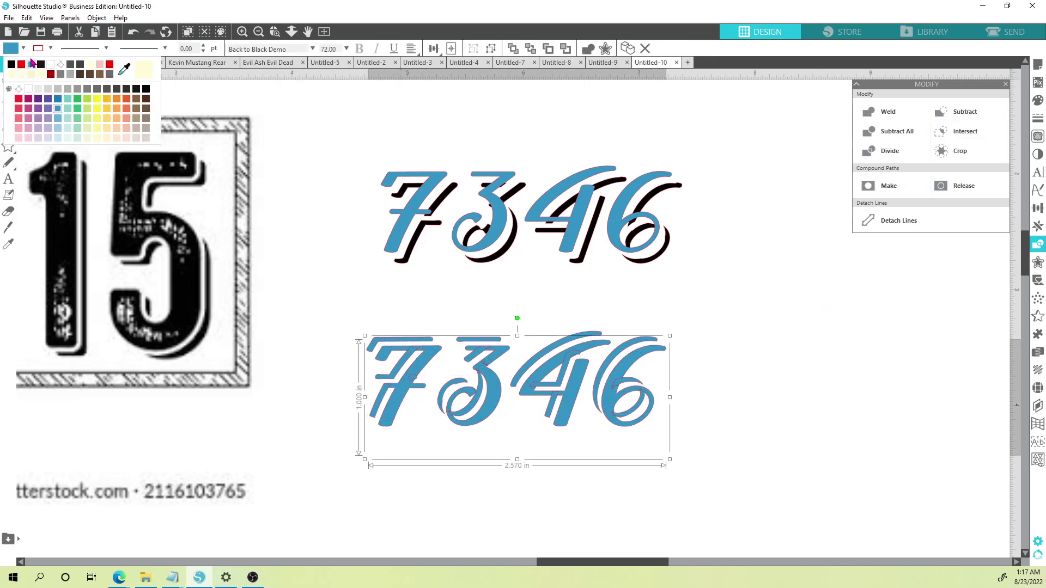
click(16, 97)
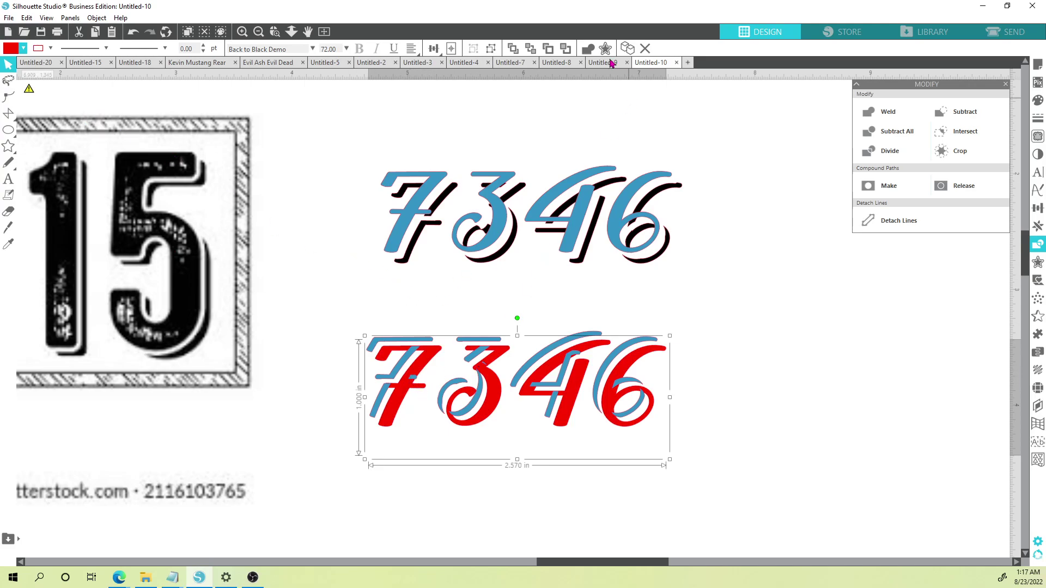
click(785, 322)
Nudge the red 7346 text slightly up and left, closer to its blue shadow
click(420, 378)
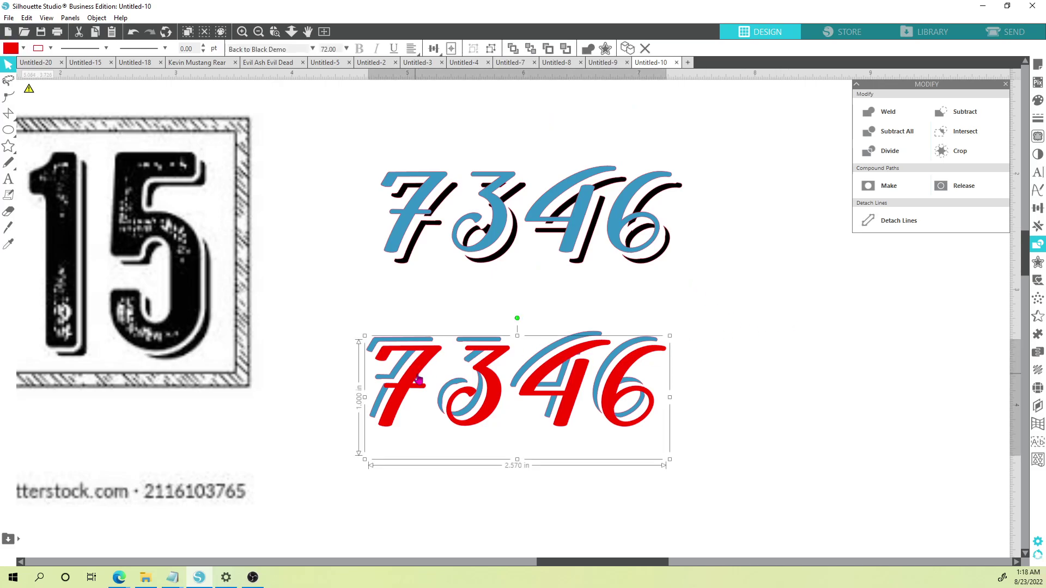
key(Up)
key(Up)
key(Up)
key(Up)
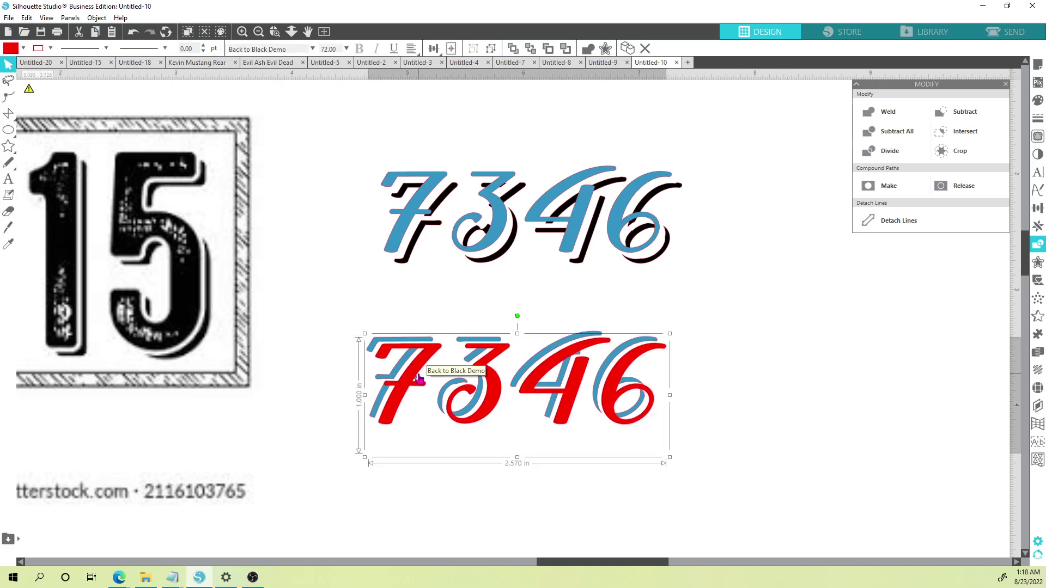
key(Left)
key(Left)
click(810, 389)
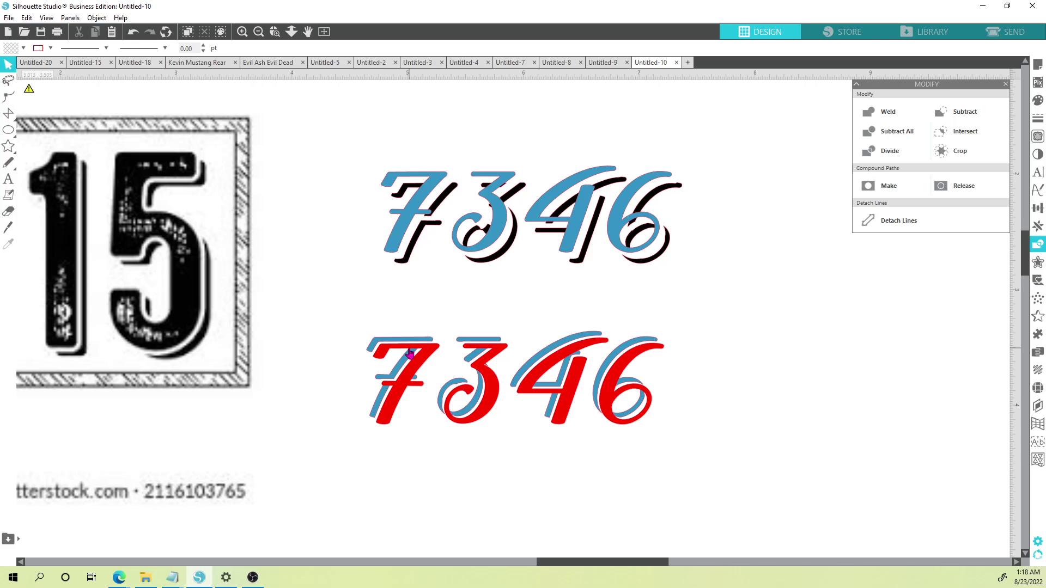
Duplicate the red 7346 text to the right, stack further copies each offset straight up, and delete the surplus copies below
click(537, 384)
key(ctrl+d)
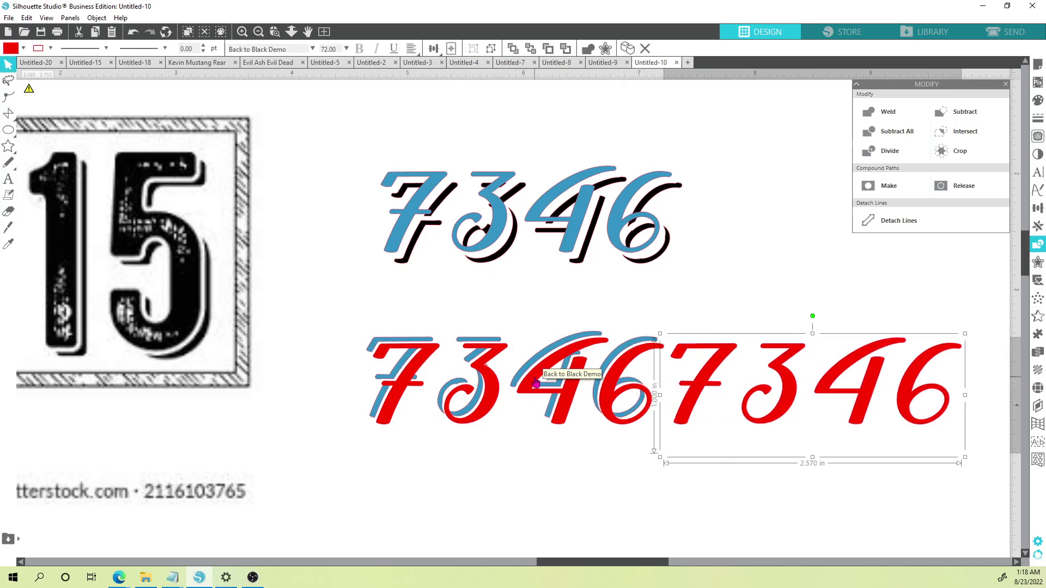
drag(723, 362, 748, 437)
key(ctrl+c)
key(ctrl+v)
click(745, 363)
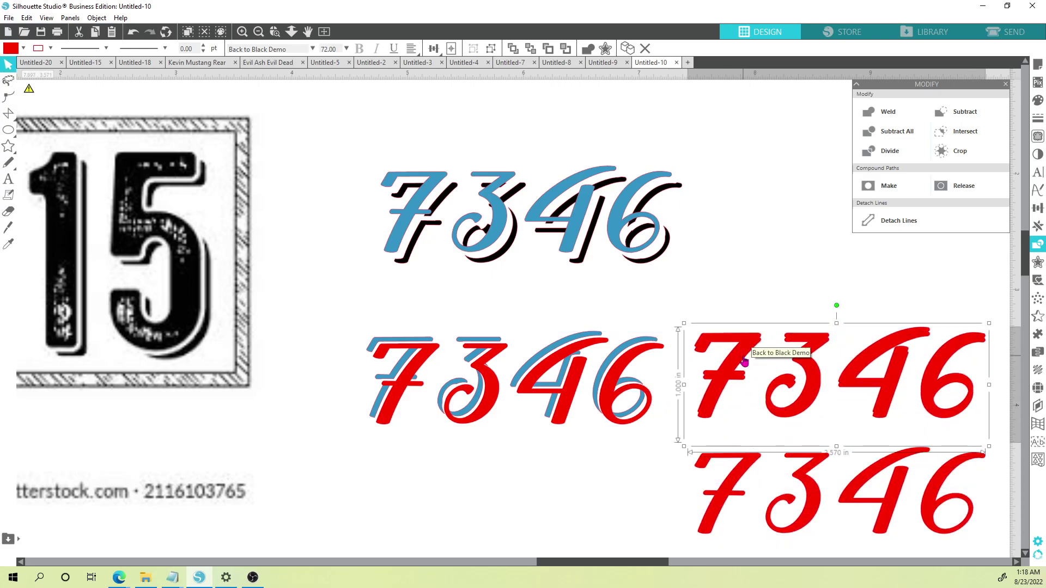
key(Up)
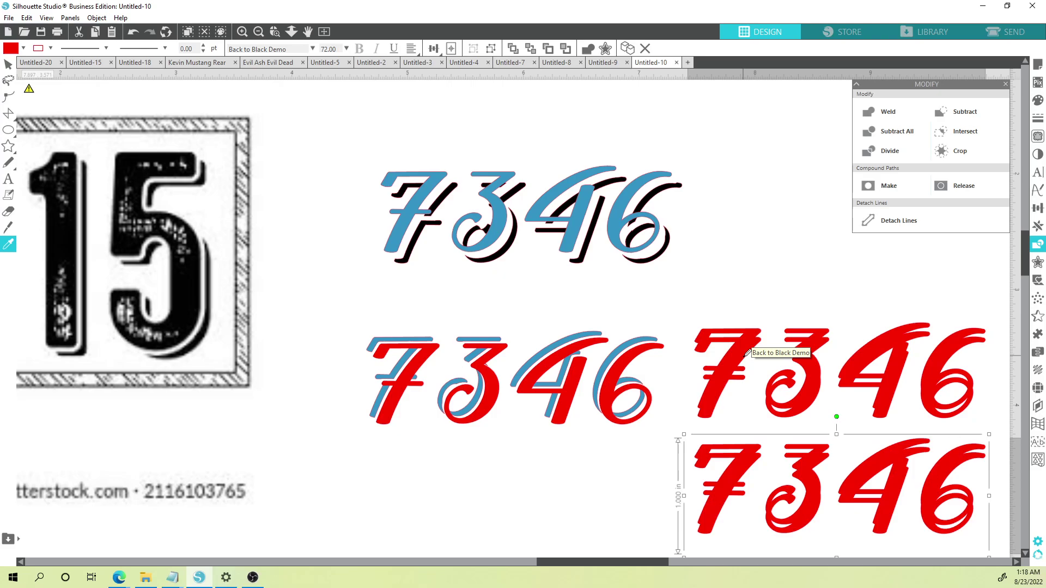
key(Up)
key(Up)
click(783, 519)
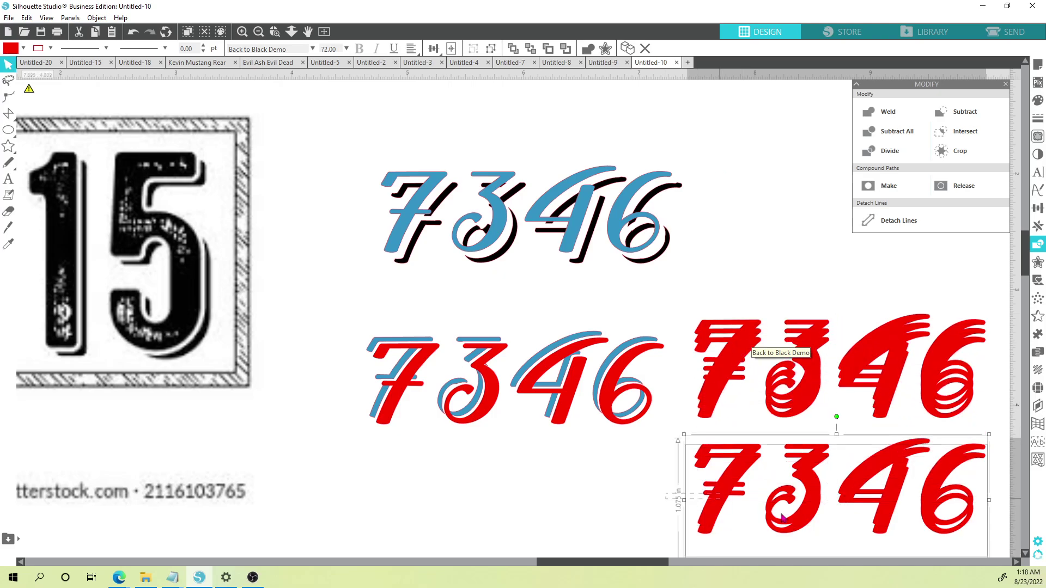
key(Delete)
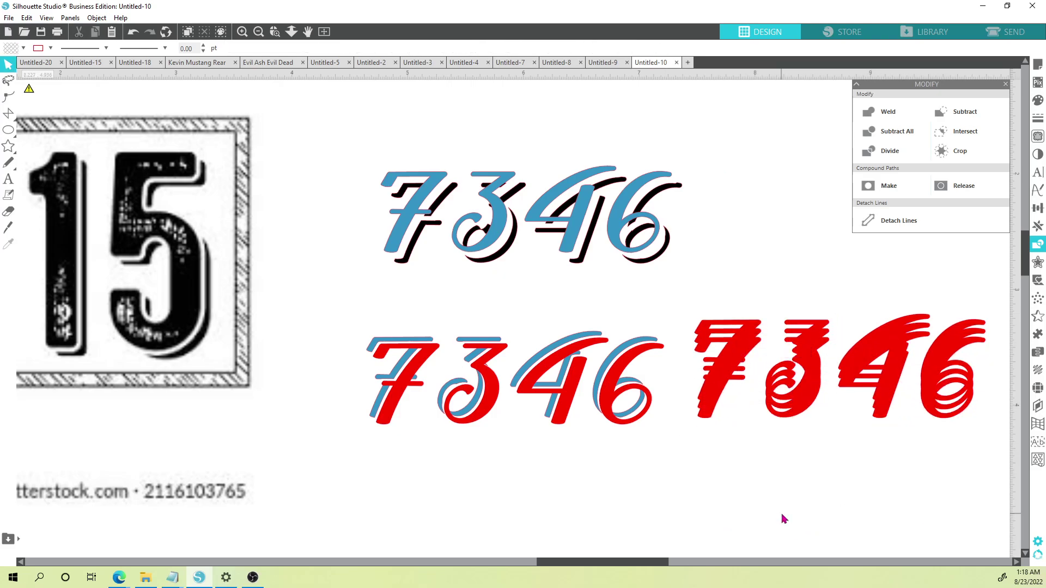
In the new red 7346 stack, fill the lowest copy with blue and the uppermost copy with black
click(711, 417)
click(24, 49)
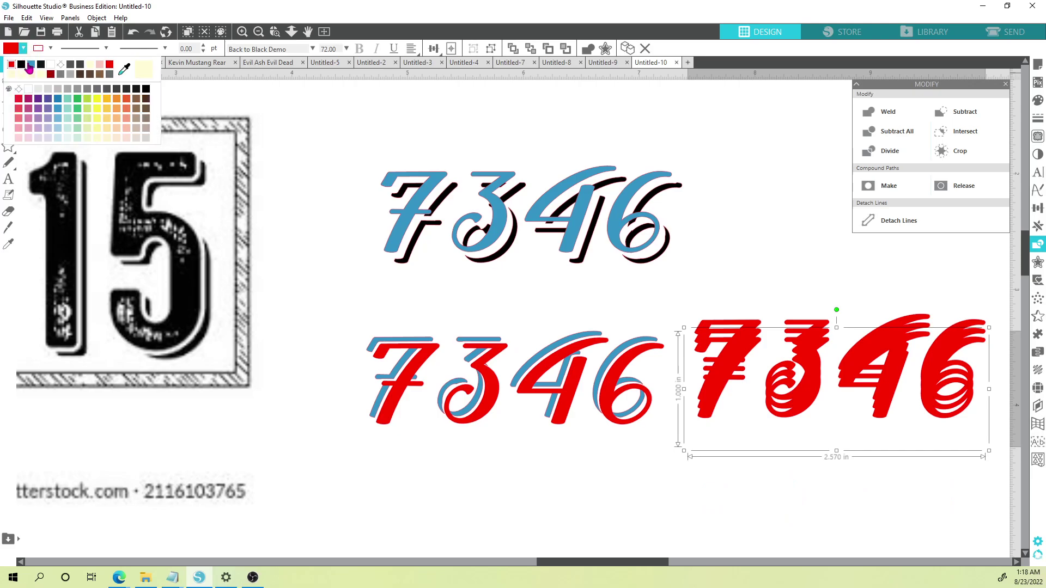
click(30, 65)
key(Up)
key(Up)
key(Up)
key(Up)
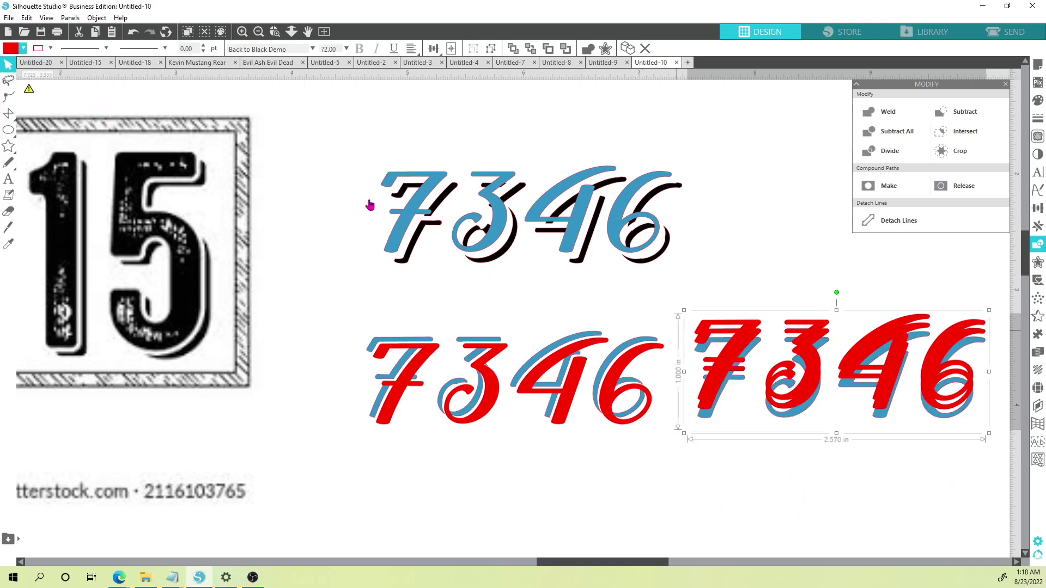
click(24, 48)
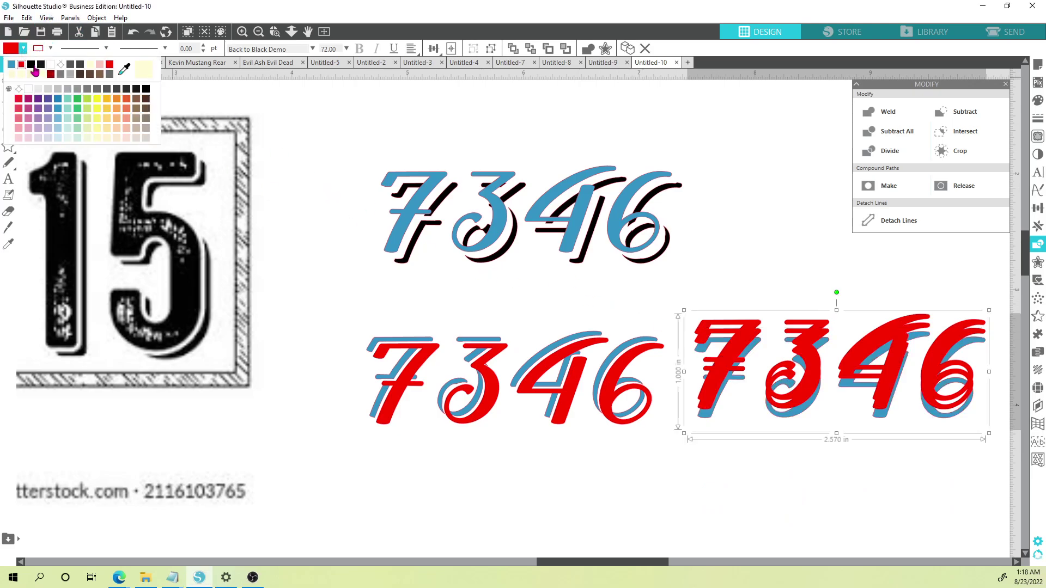
click(32, 66)
click(758, 262)
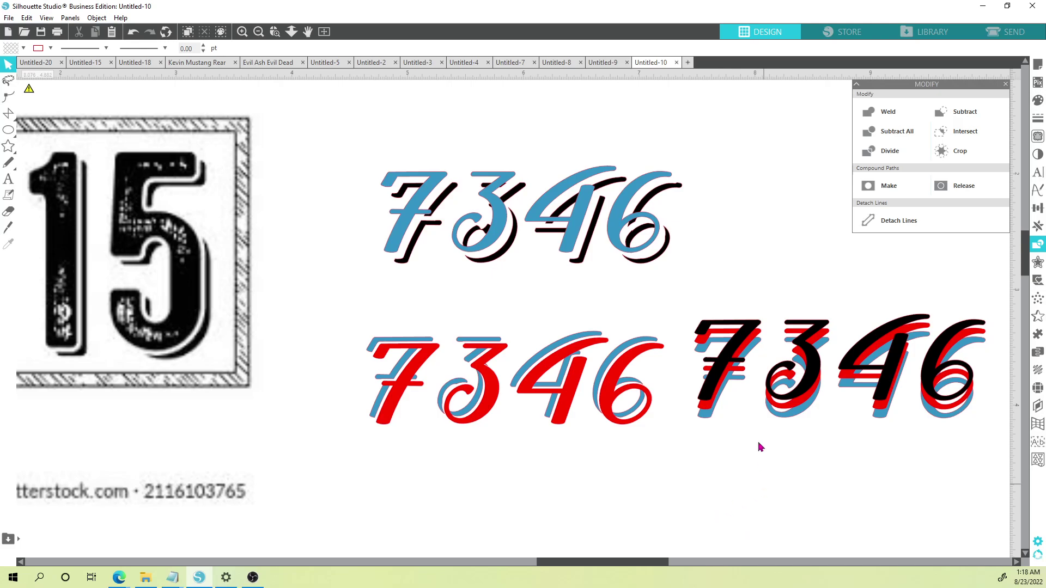
Bring the red middle copy of the new stack to the front and subtract it from the black copy
click(728, 385)
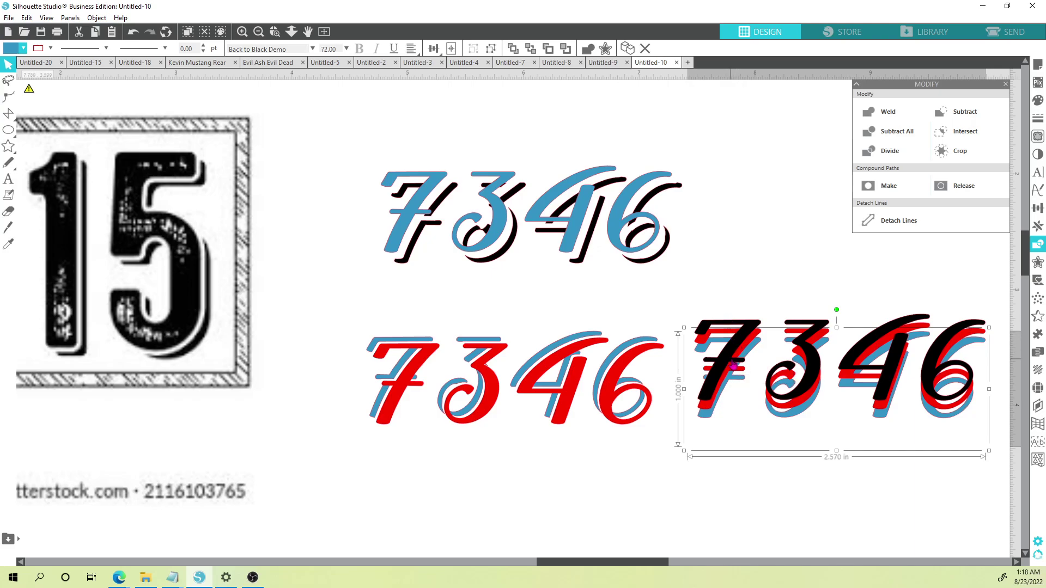
click(753, 342)
click(512, 49)
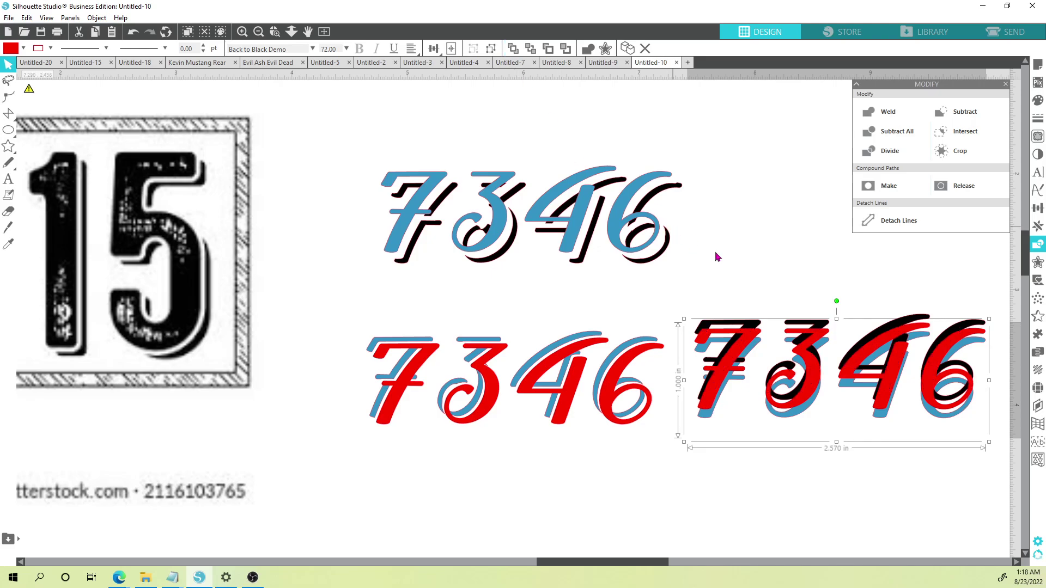
drag(751, 319, 732, 333)
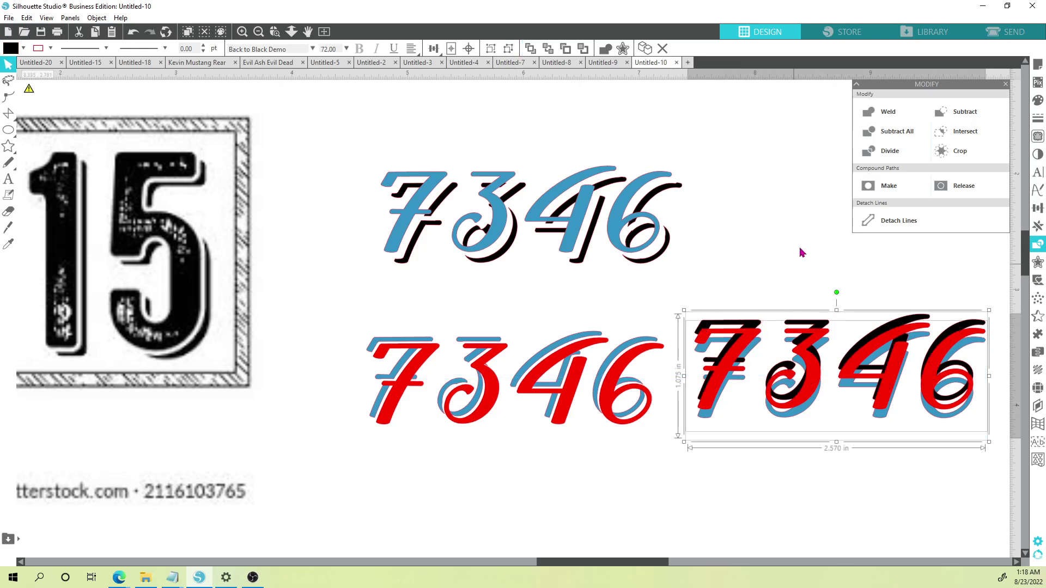
click(963, 112)
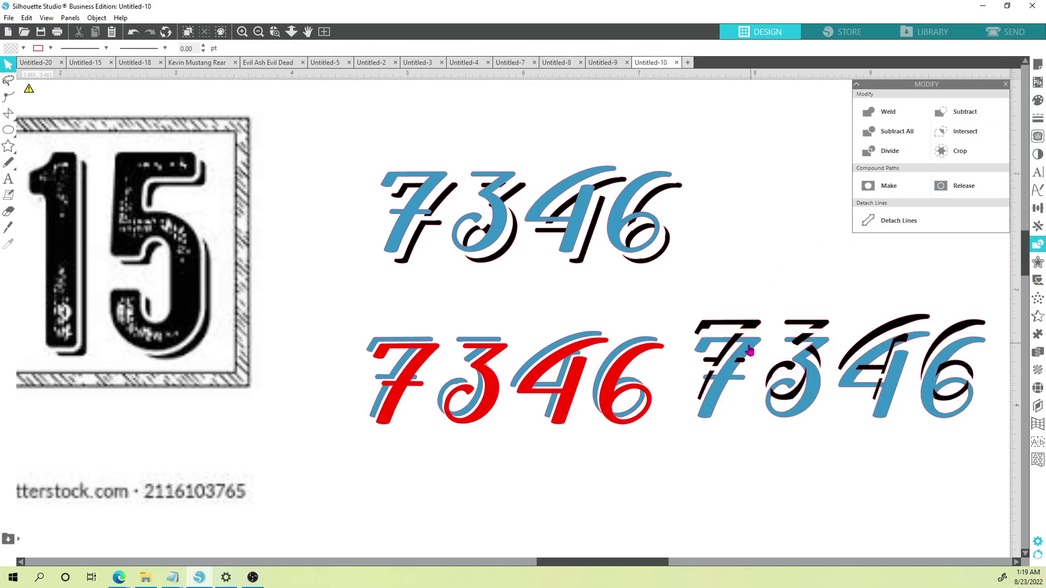
Nudge the blue 7346 text of the new stack upward, closer to its black shadow
click(750, 350)
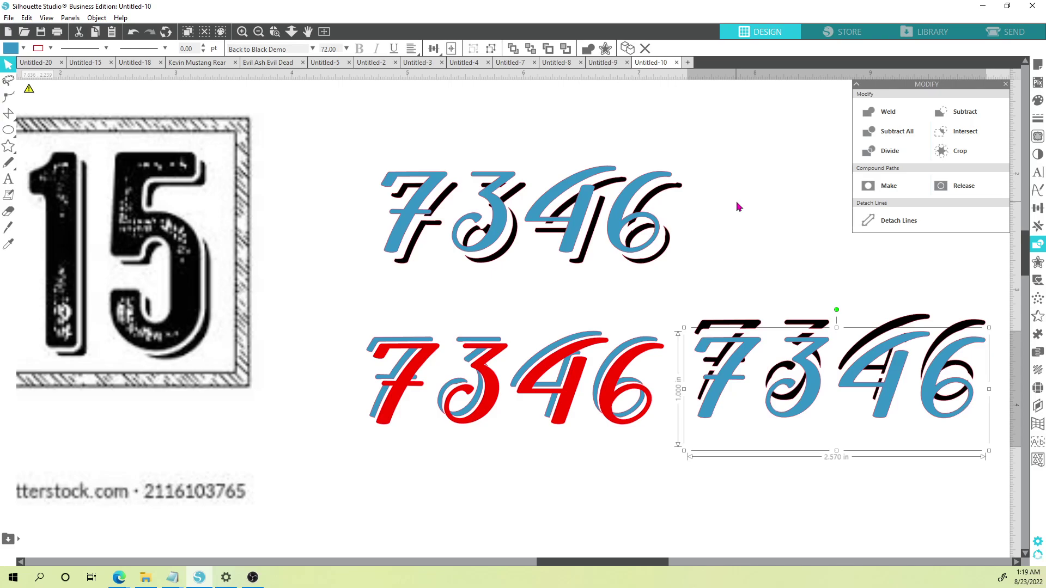
click(741, 220)
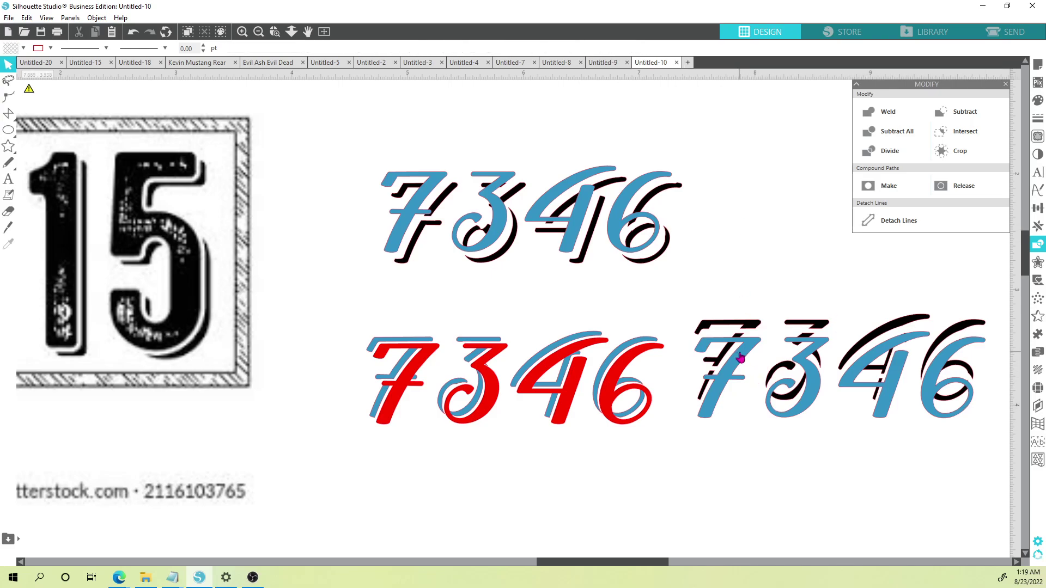
click(739, 352)
key(Up)
click(761, 231)
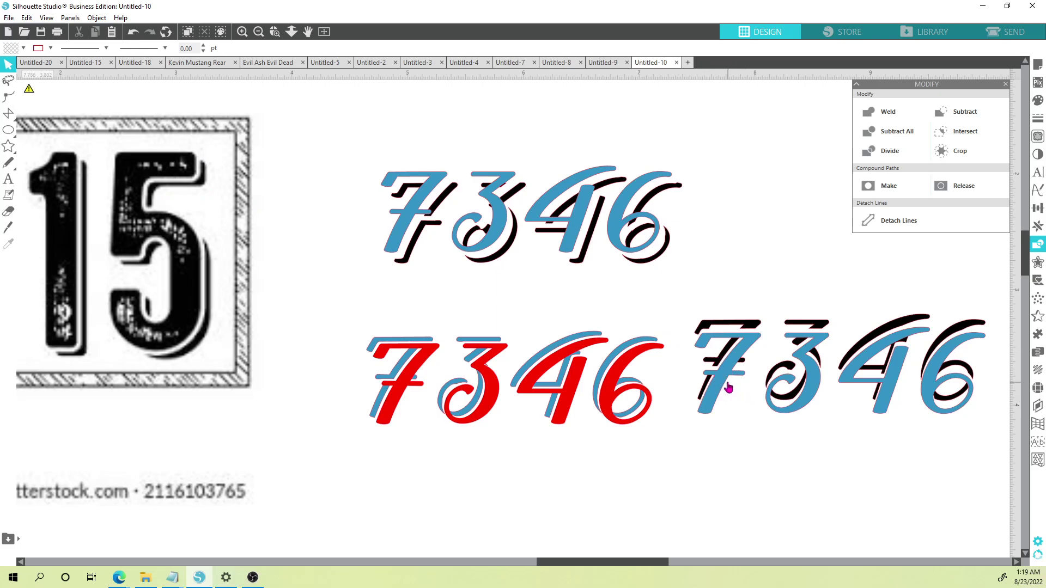
scroll(730, 397, down, 3)
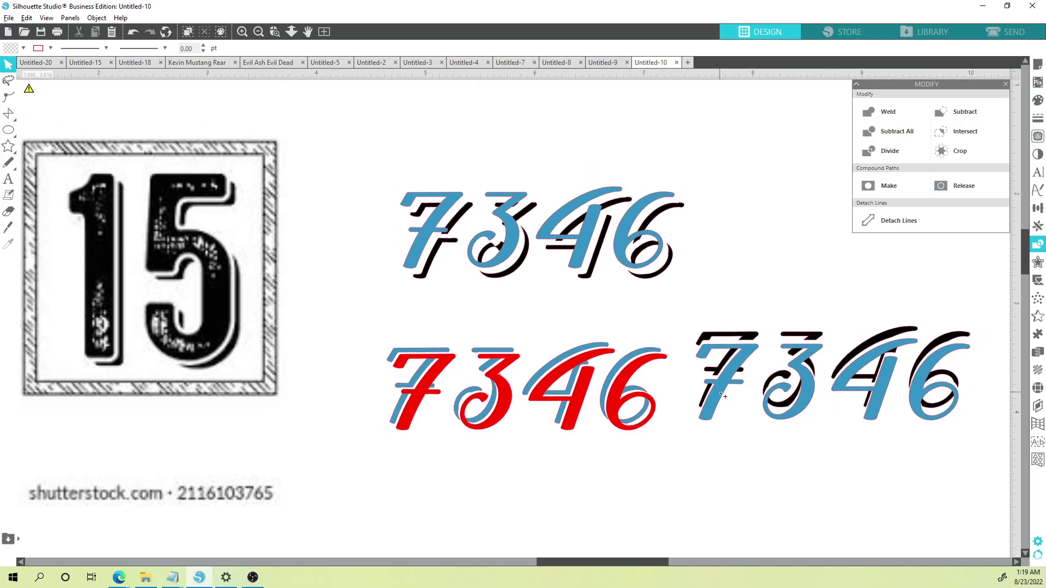
scroll(712, 395, down, 1)
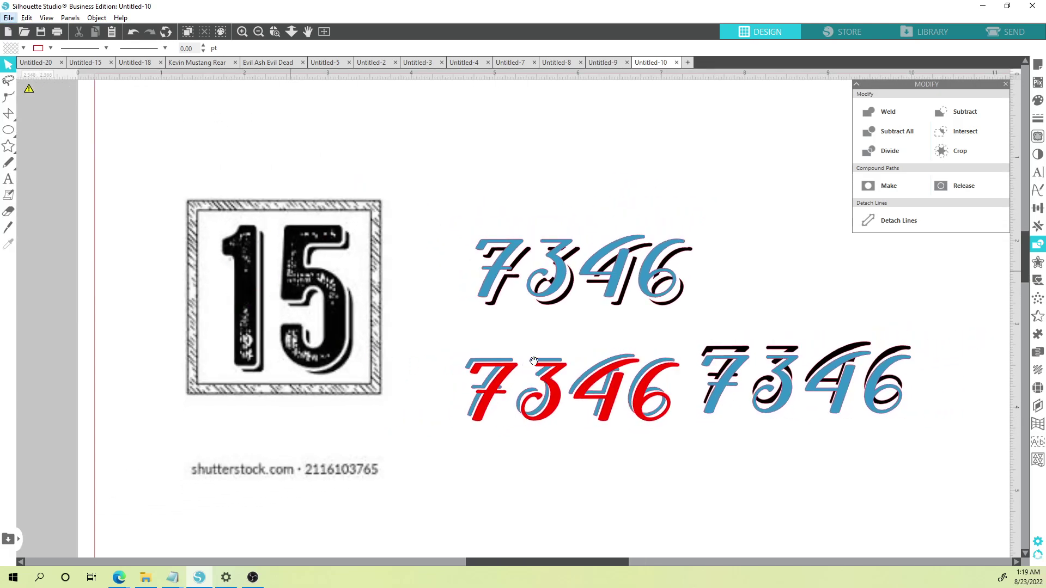
drag(534, 361, 442, 241)
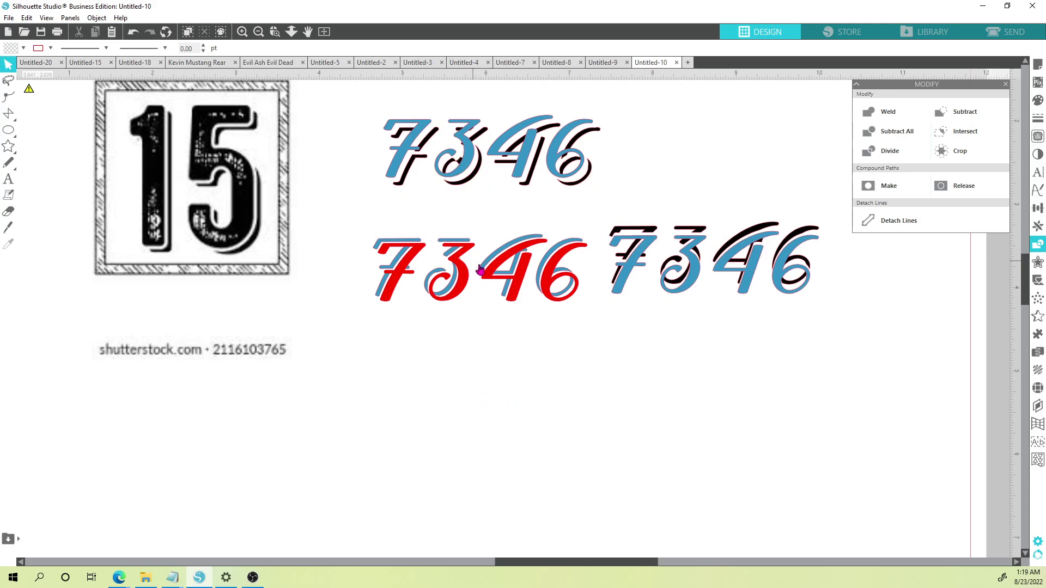
click(637, 261)
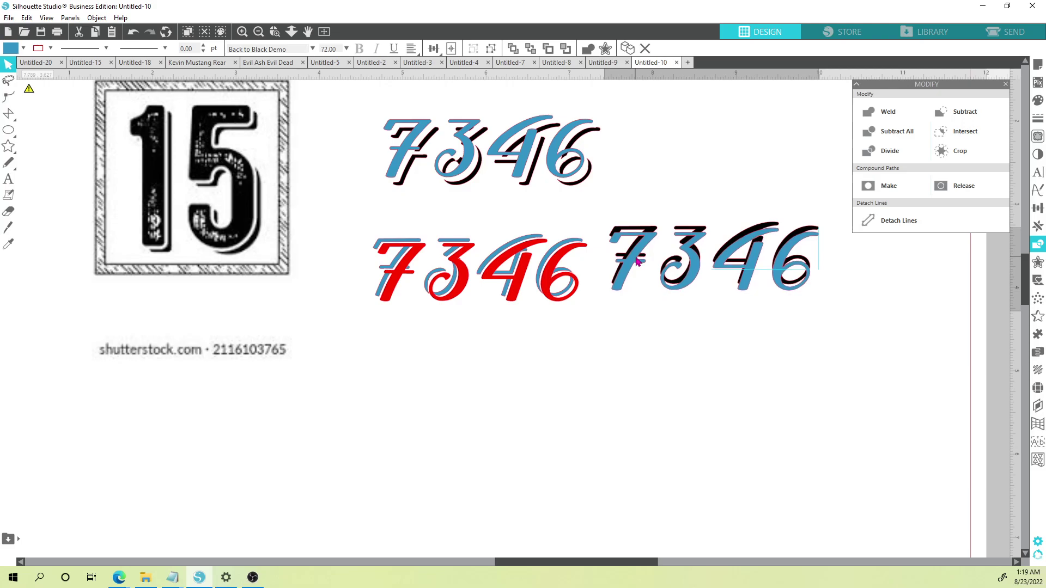
click(630, 334)
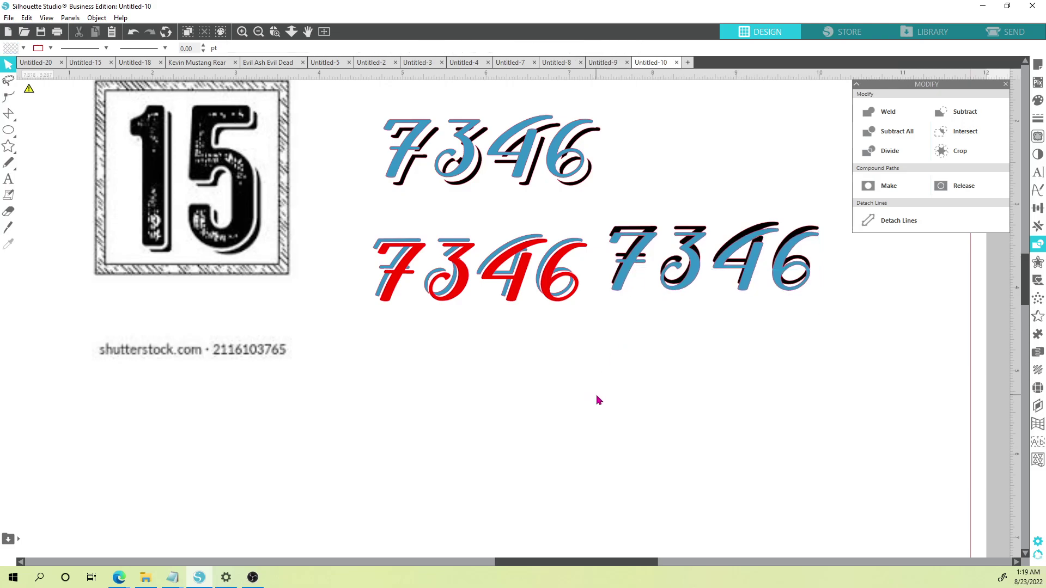
Add the text "Font" in Arial at 72 pt in the empty area below the 7346 designs
key(t)
click(491, 415)
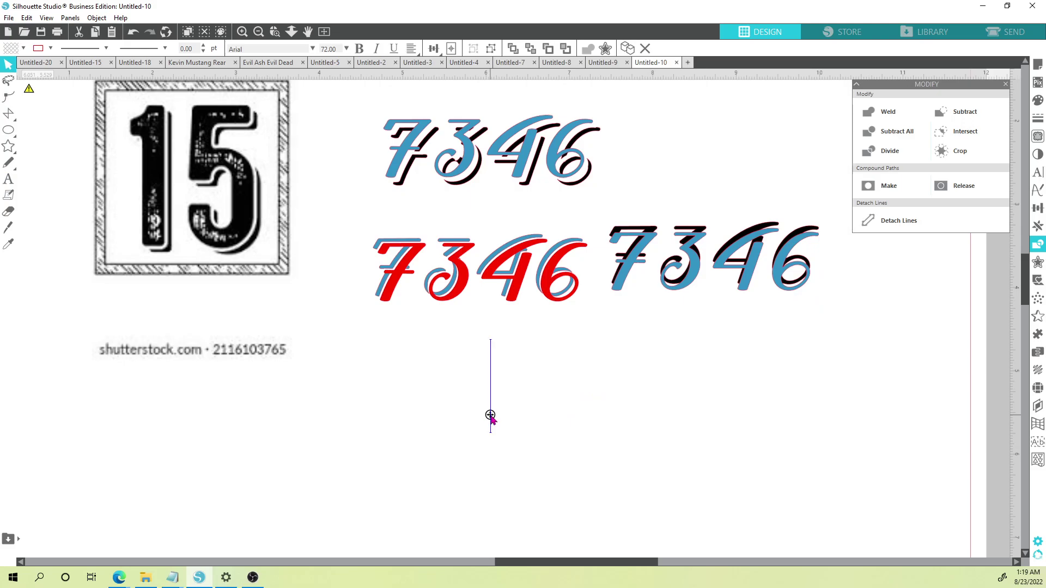
text(Font)
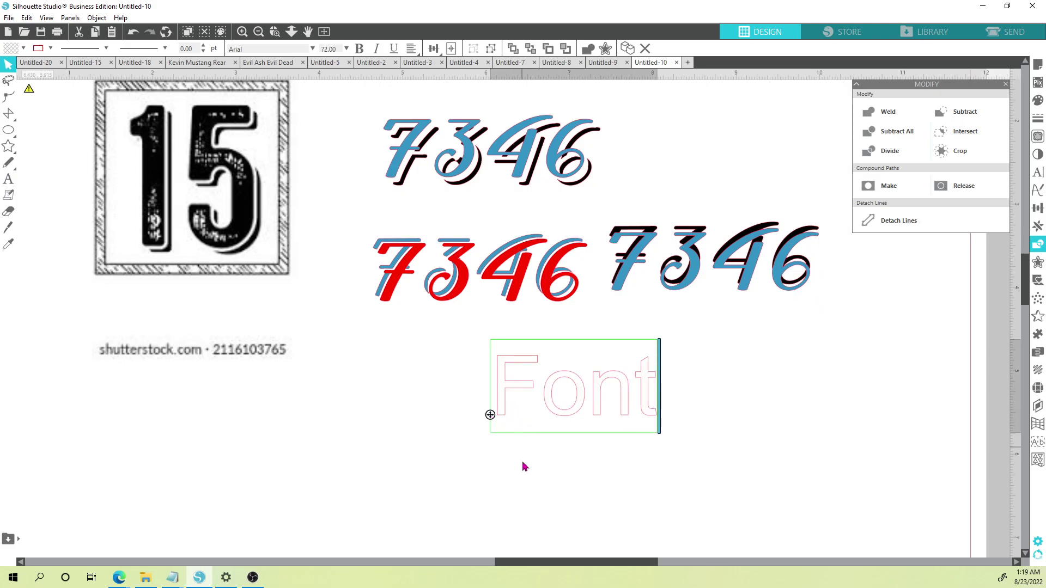
click(523, 467)
Add a second text "FONT" below the first and shift it slightly down and left
key(t)
click(497, 503)
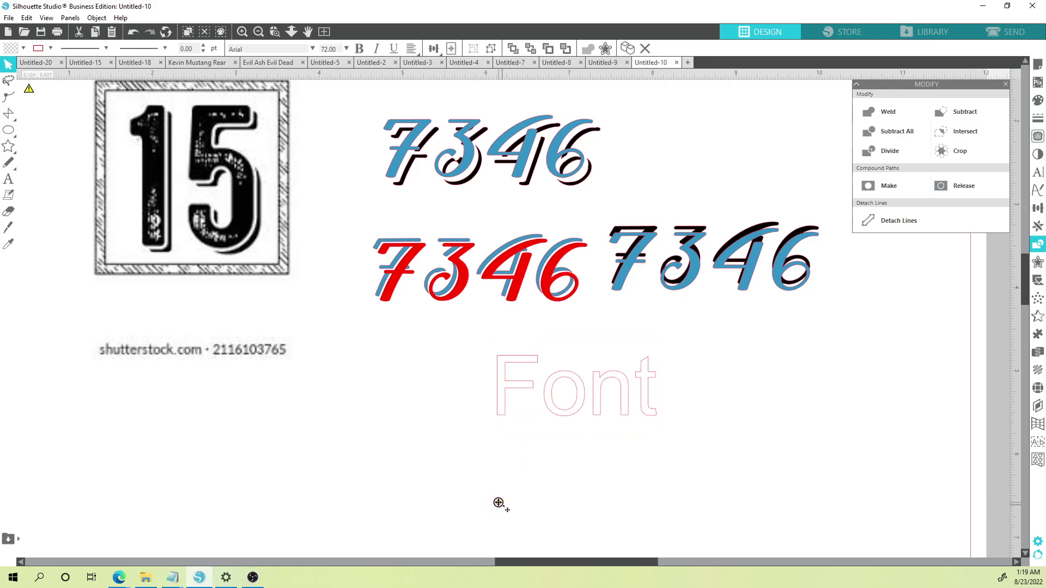
text(FONT)
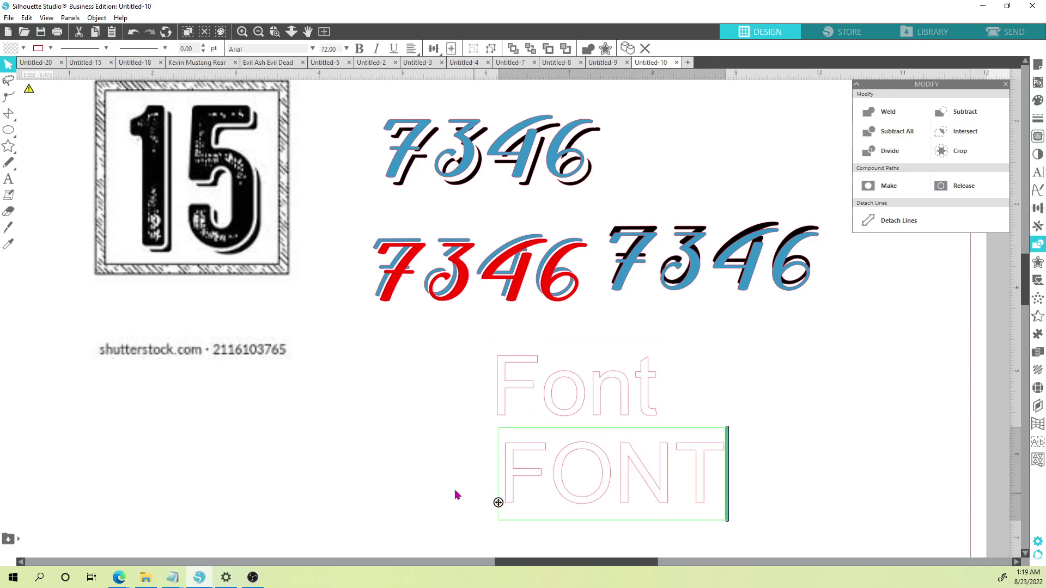
click(495, 500)
drag(563, 474, 534, 479)
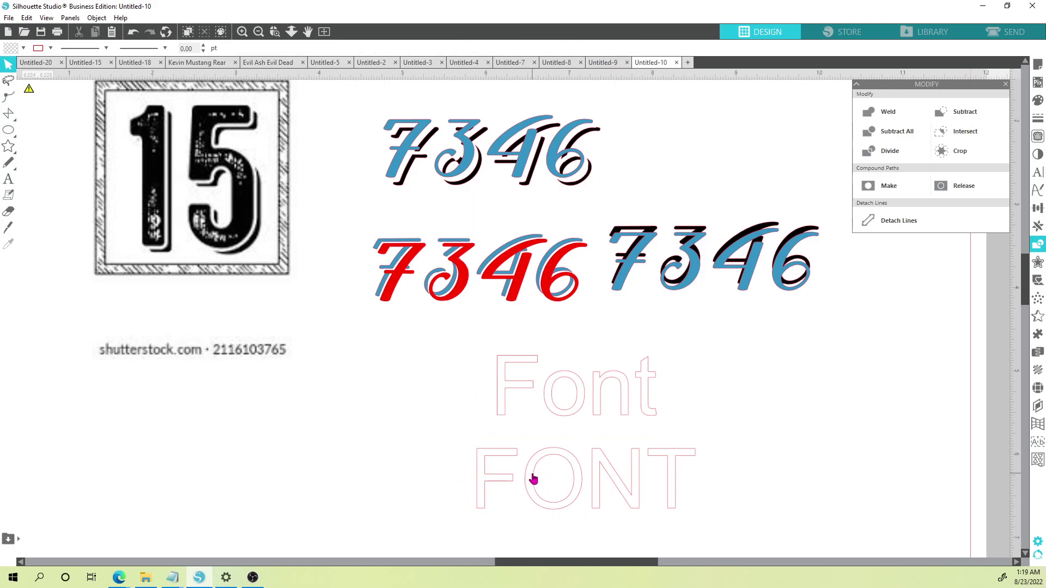
click(533, 478)
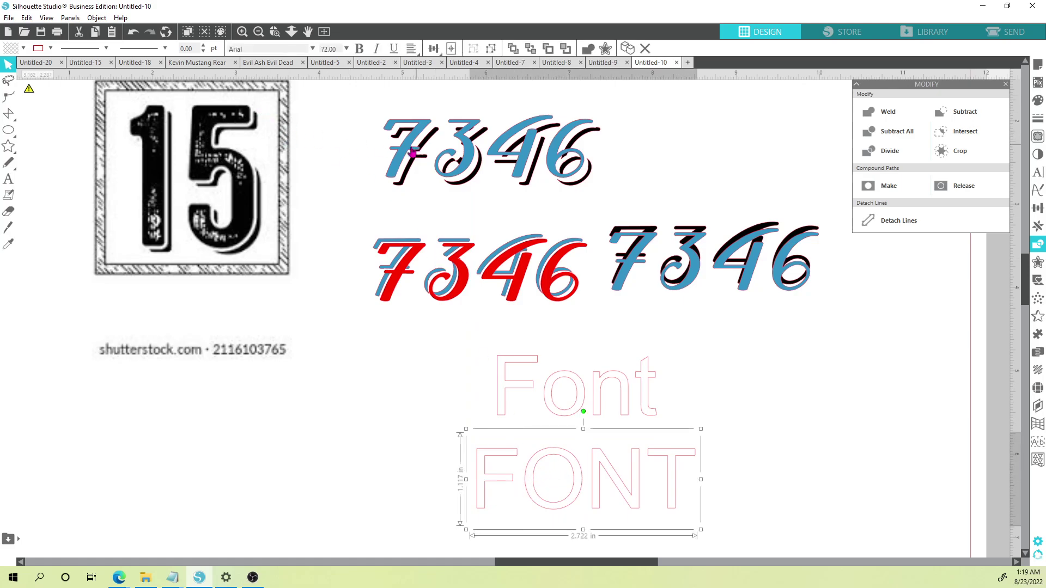
Change the "FONT" text to the Ananda font and widen its character spacing to 185%
click(1038, 172)
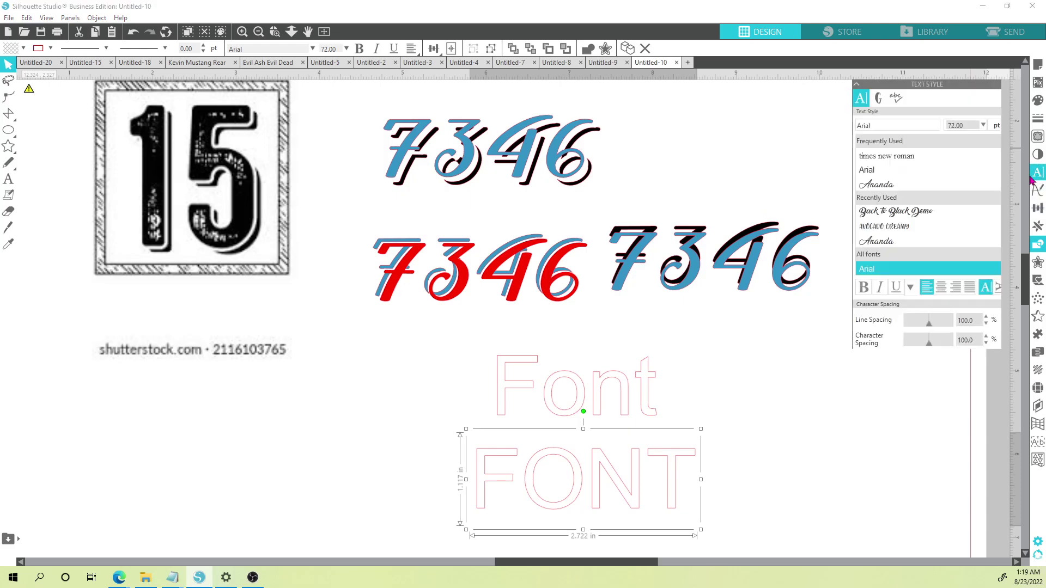
click(929, 213)
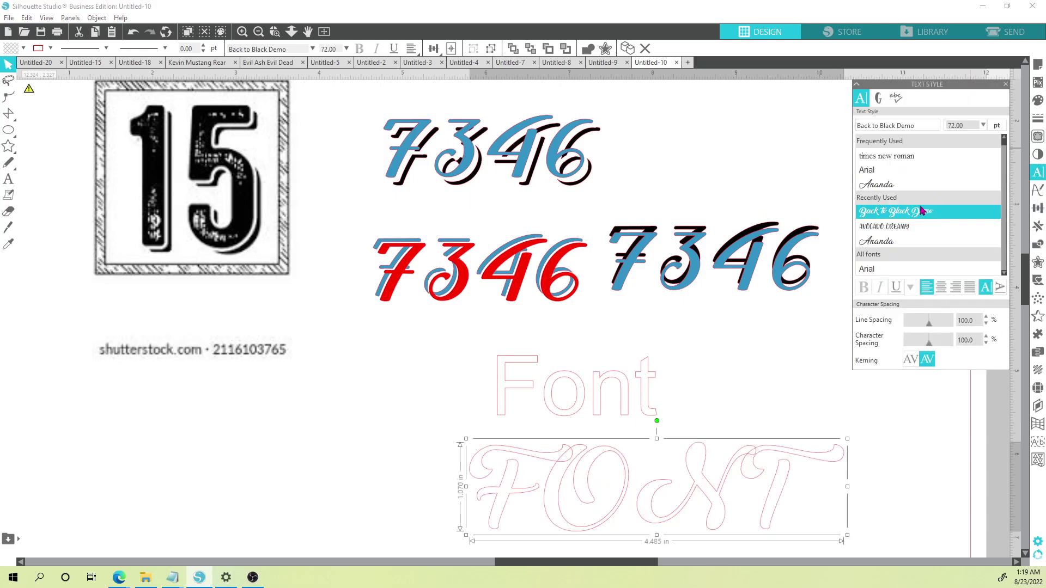
click(906, 186)
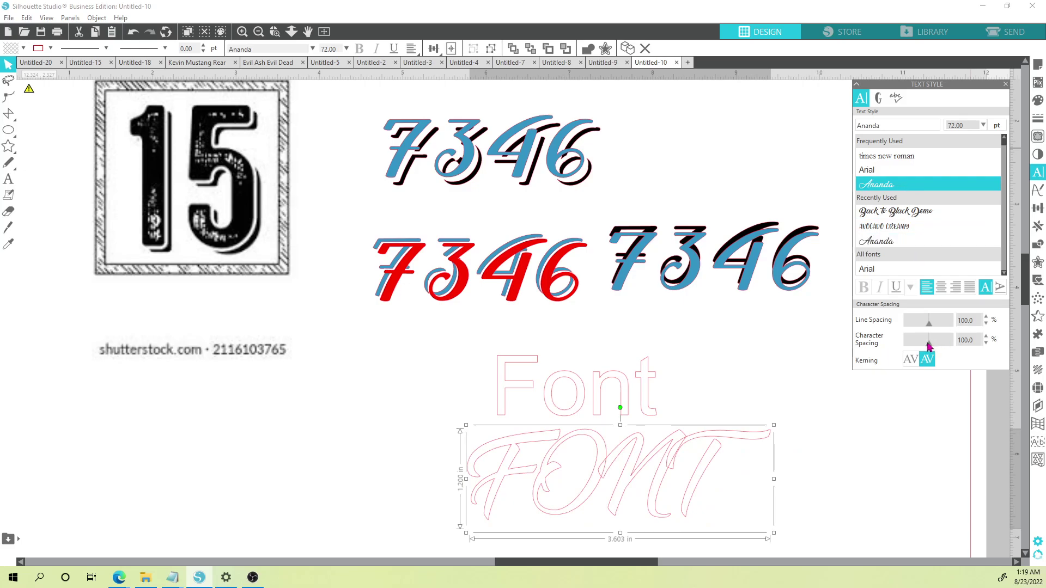
drag(929, 345, 950, 349)
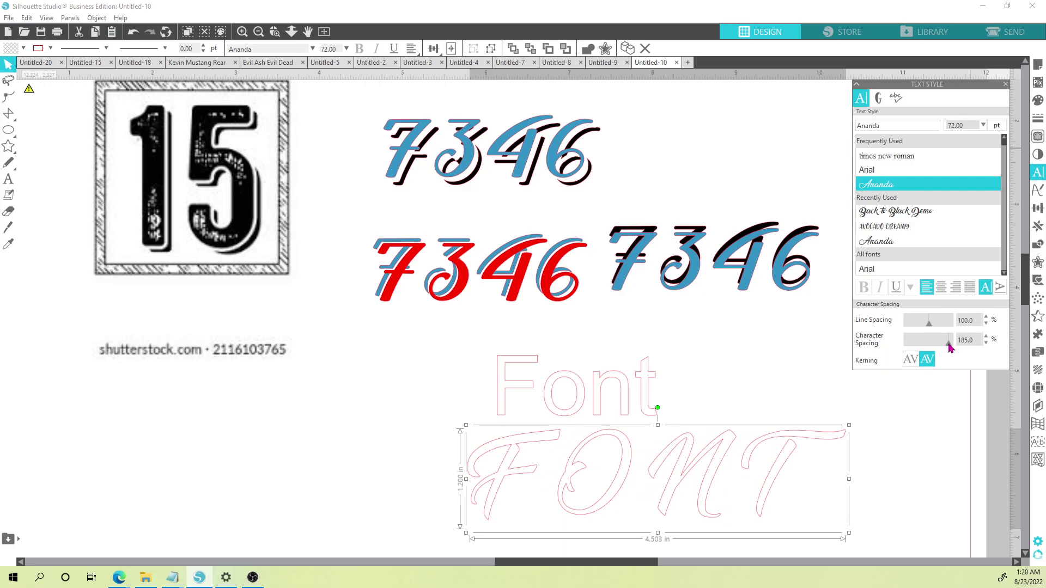
click(778, 408)
Stack three copies of the "FONT" text, each offset slightly down and left, and delete the surplus copy beside them
scroll(773, 420, down, 2)
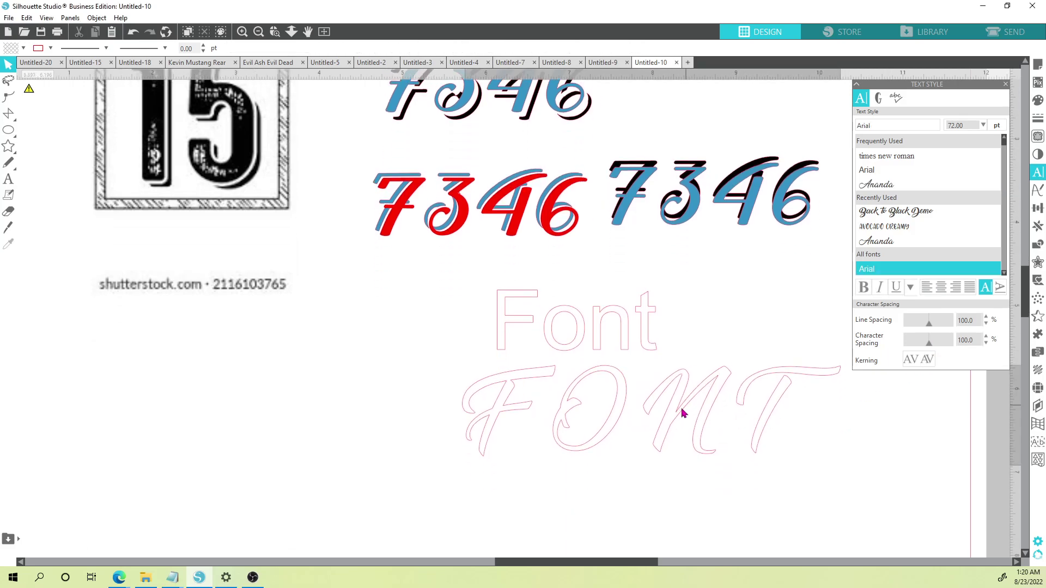
click(630, 427)
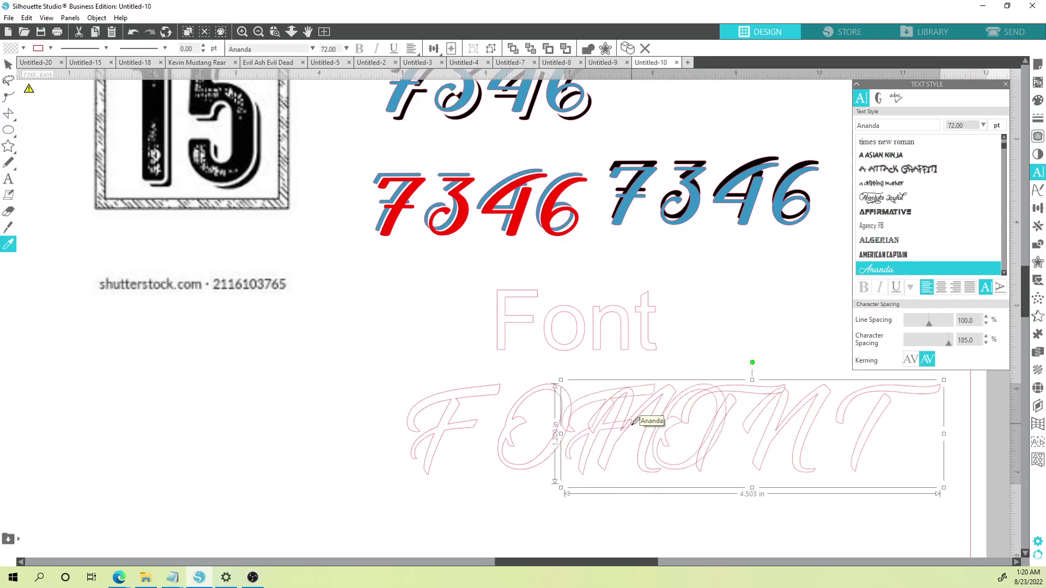
click(632, 425)
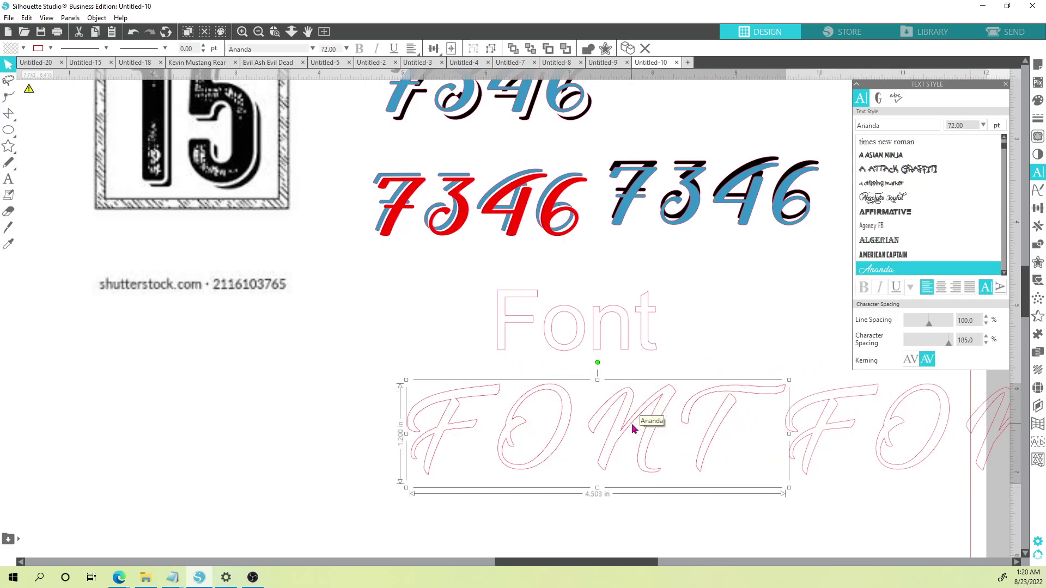
key(ctrl+v)
key(ctrl+Right)
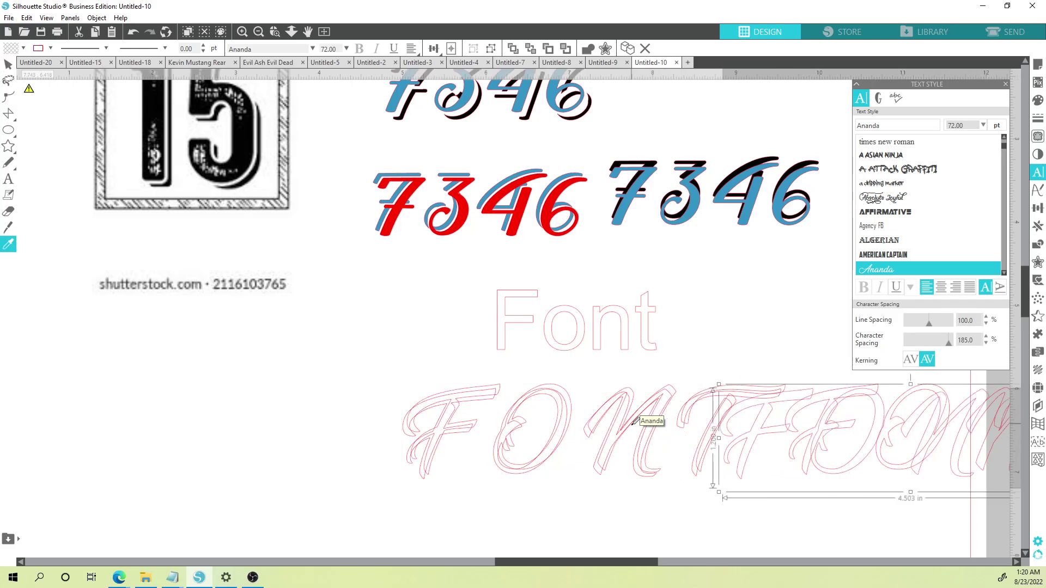
click(631, 425)
click(632, 423)
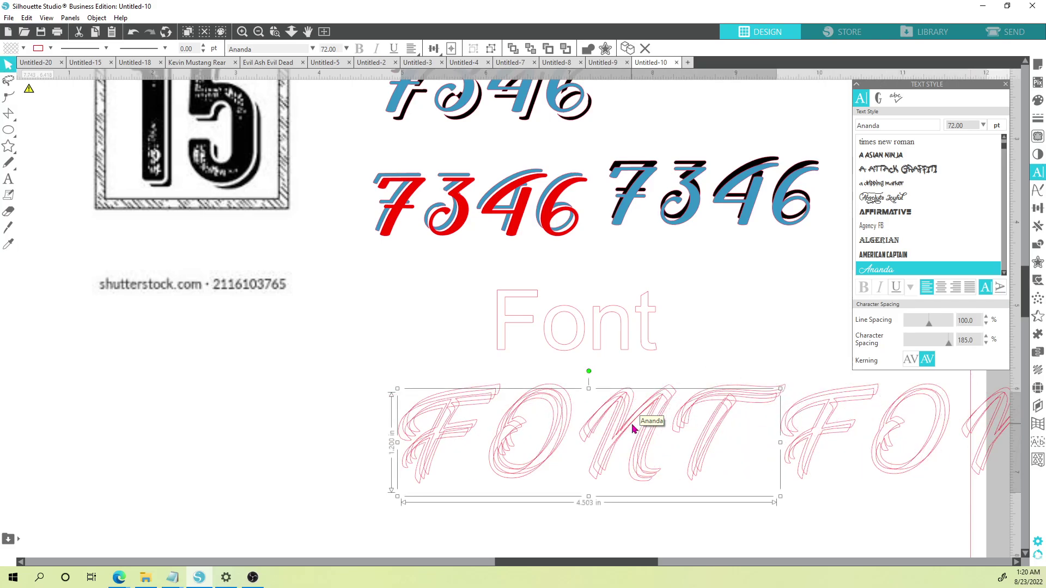
click(828, 435)
key(Delete)
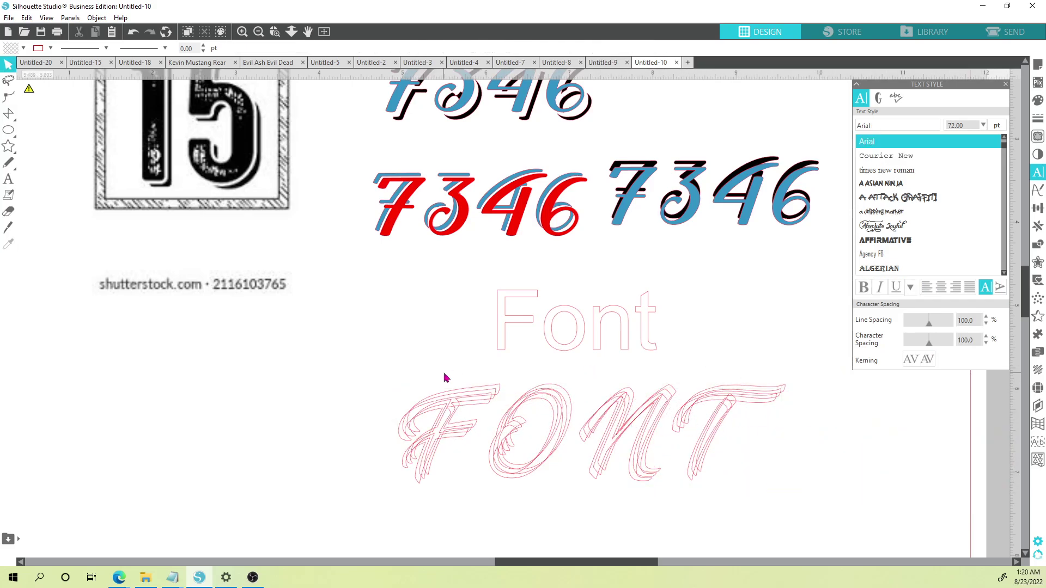
Fill the upper-right FONT copy with blue, the middle copy with black and the lower-left copy with red
click(476, 391)
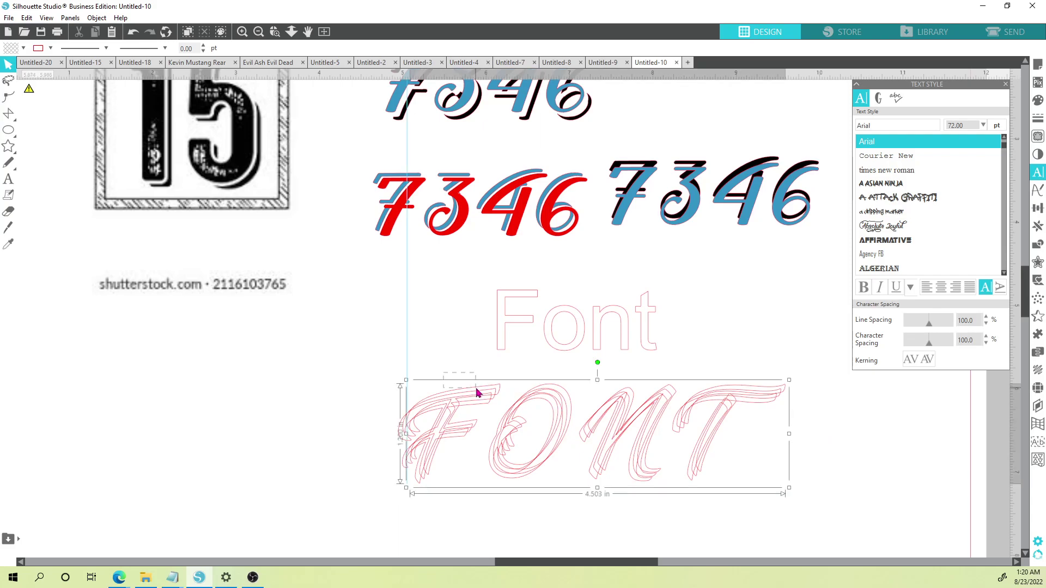
click(23, 48)
click(21, 65)
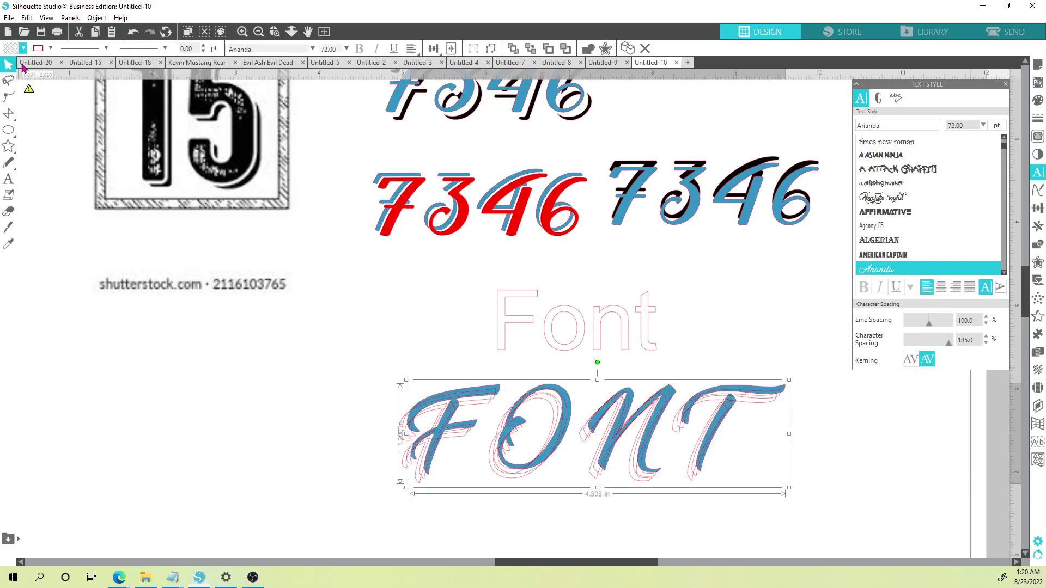
click(496, 403)
click(497, 403)
click(23, 48)
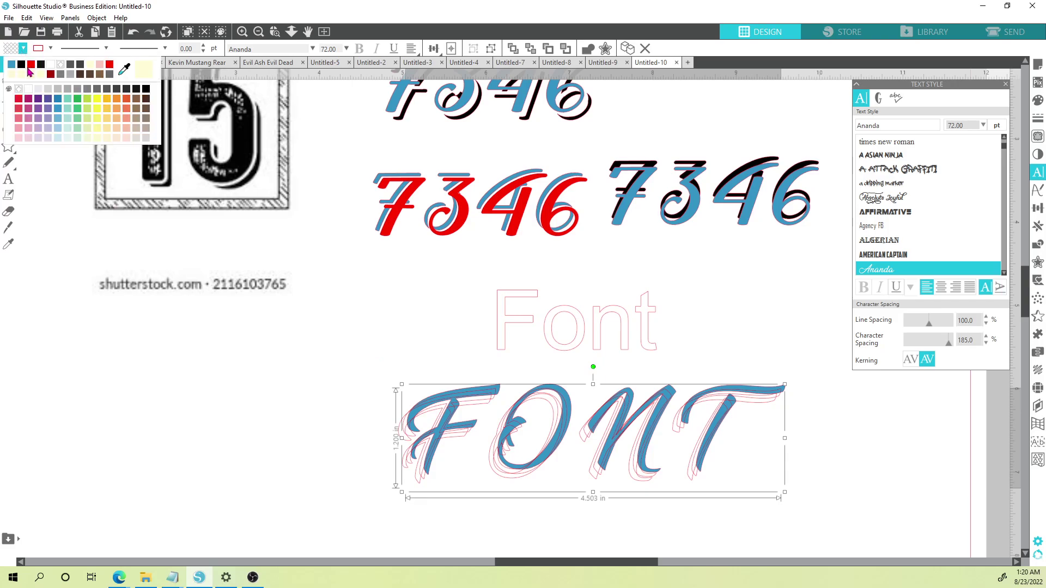
click(29, 71)
click(438, 416)
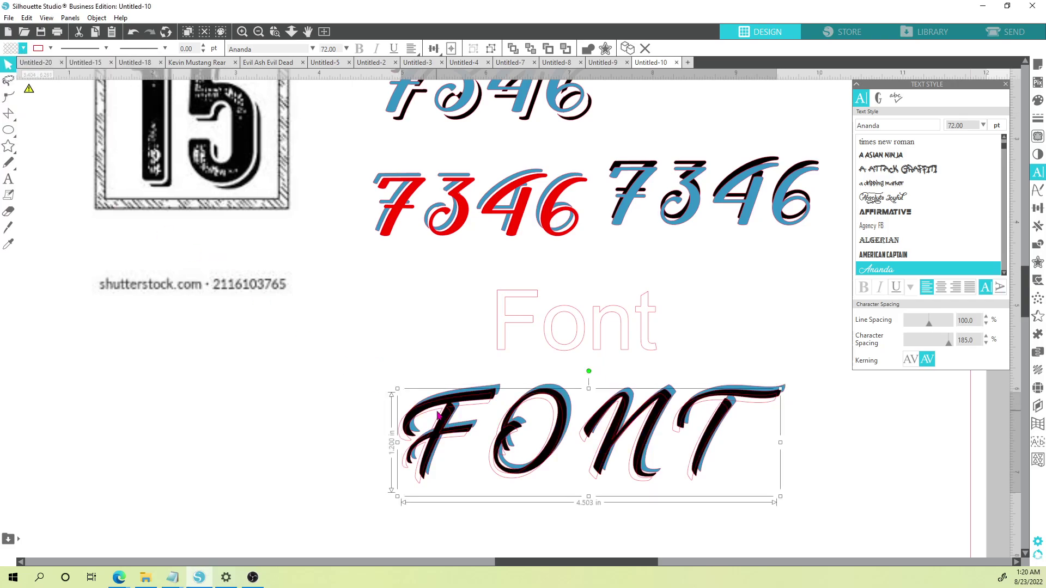
click(23, 48)
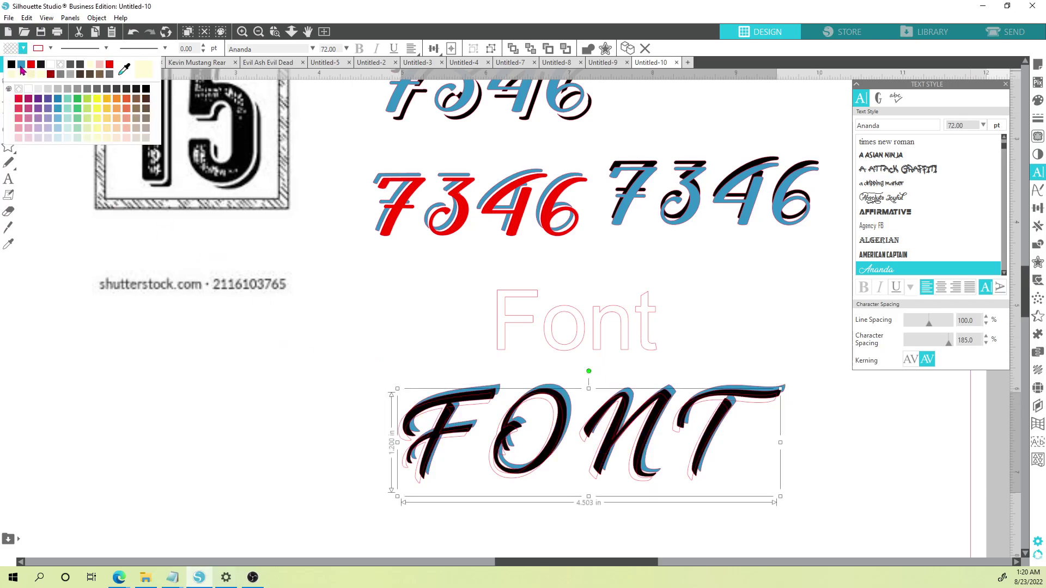
click(30, 67)
click(348, 401)
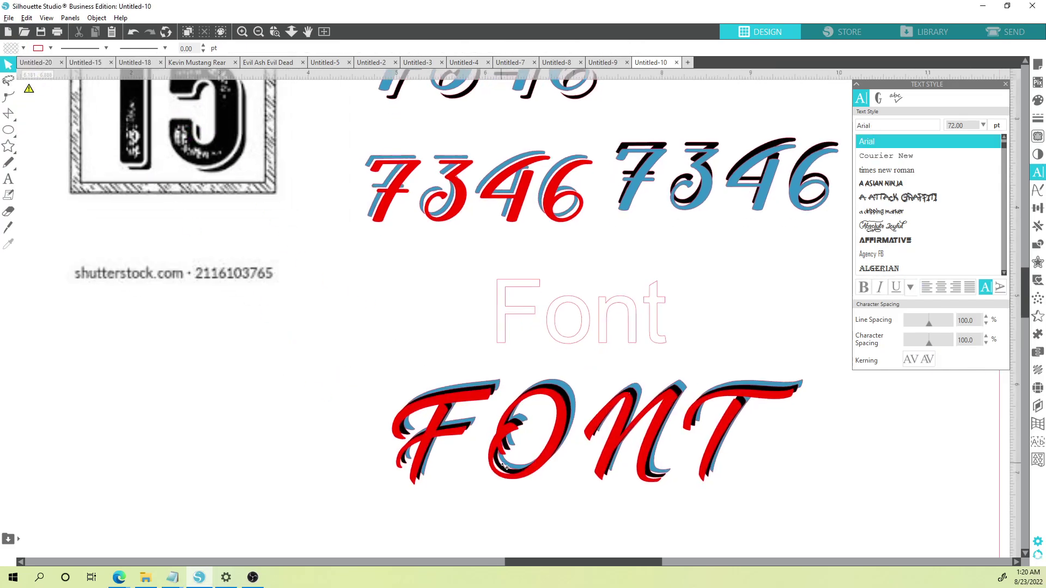
Bring the black middle FONT copy to the front and subtract it from the blue copy
scroll(479, 439, up, 3)
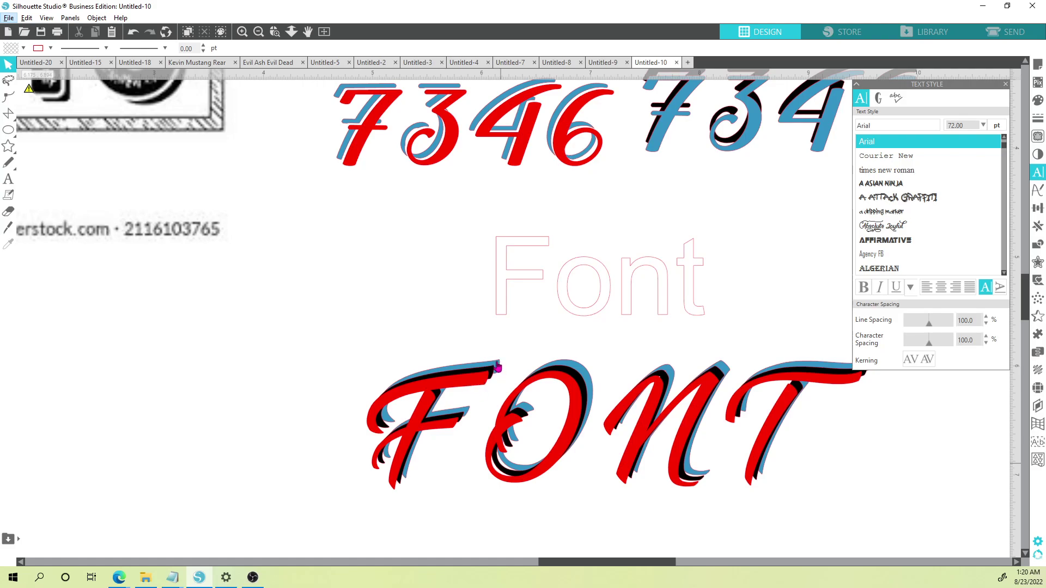
scroll(430, 394, down, 2)
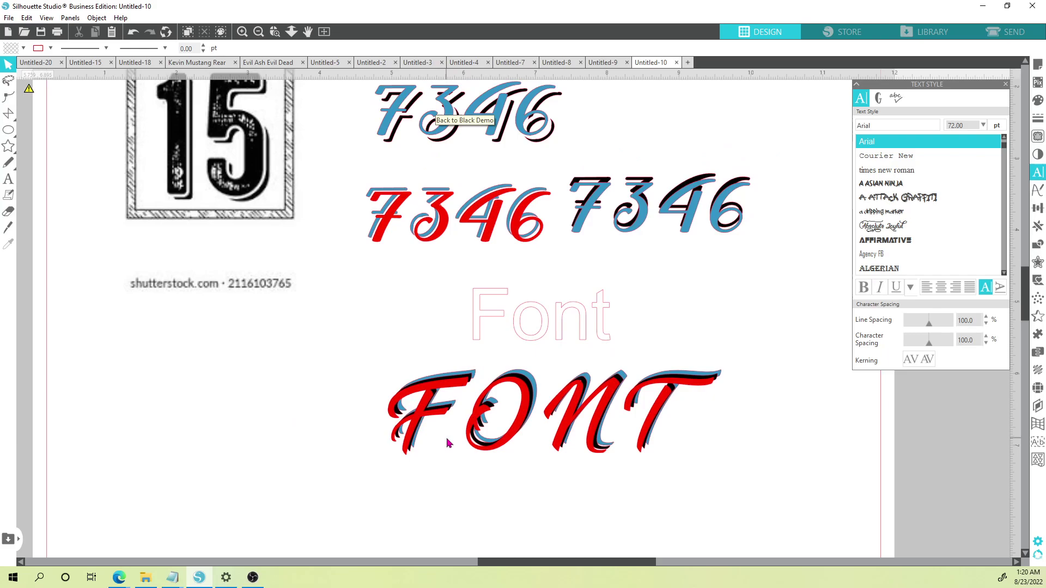
scroll(399, 440, up, 3)
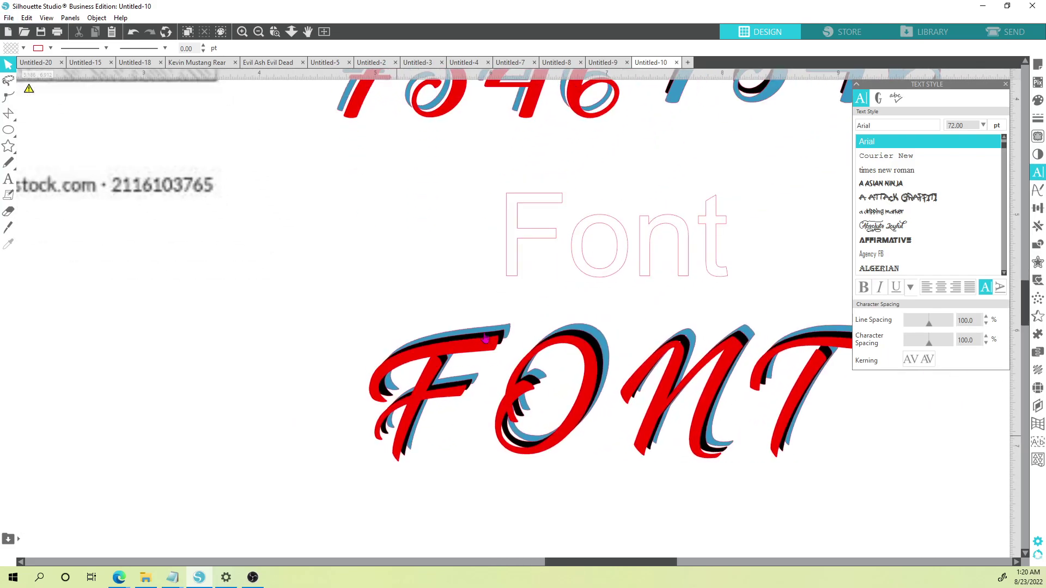
click(490, 338)
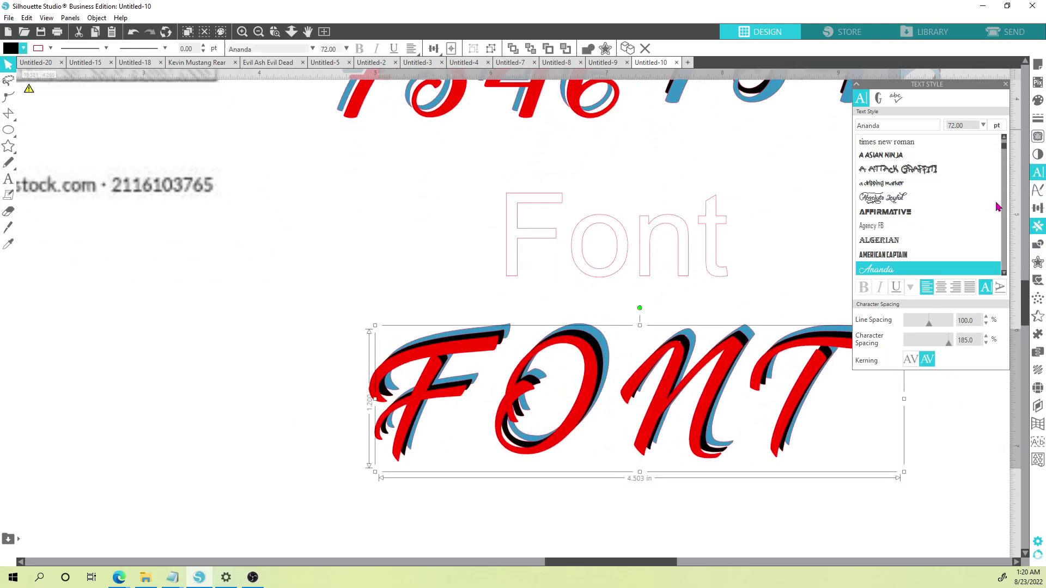
click(514, 50)
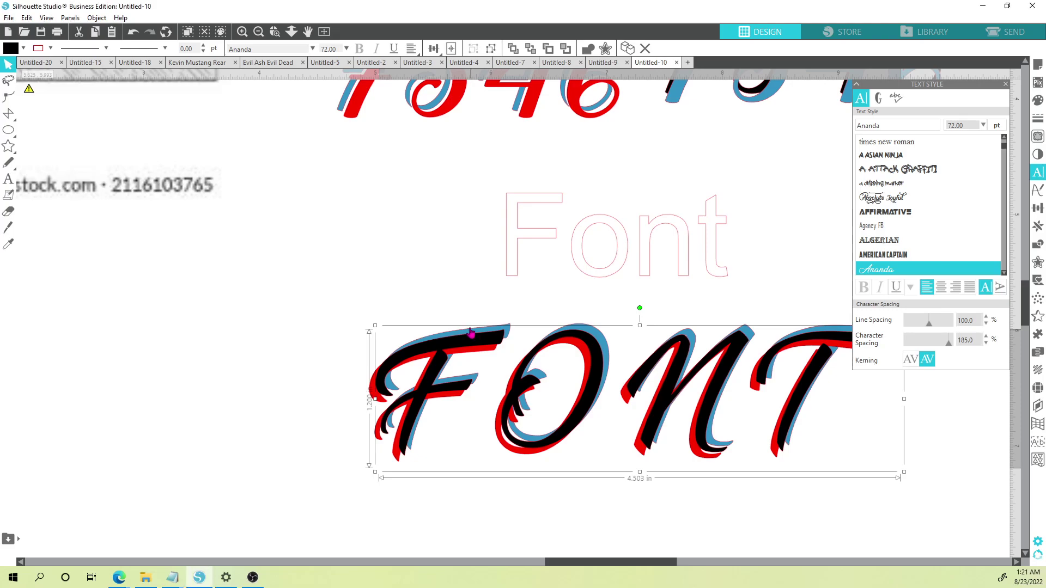
shift+click(454, 339)
shift+click(453, 339)
shift+click(493, 328)
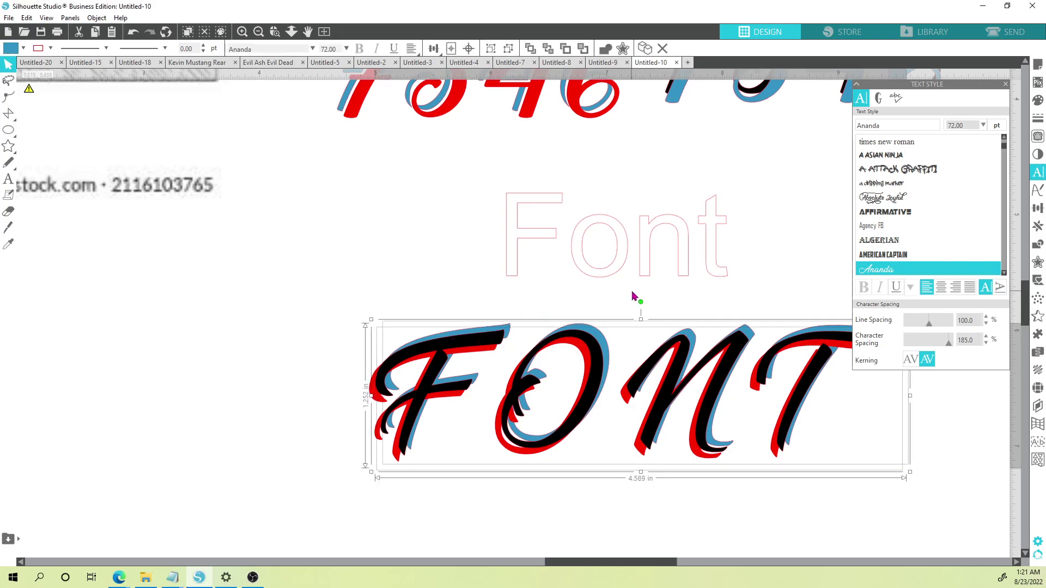
click(1038, 244)
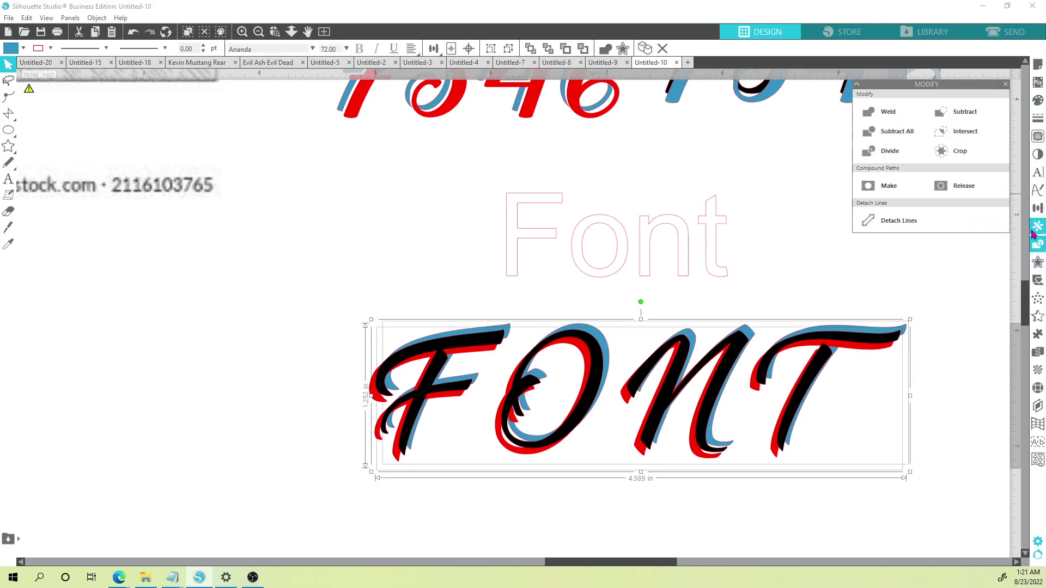
click(947, 117)
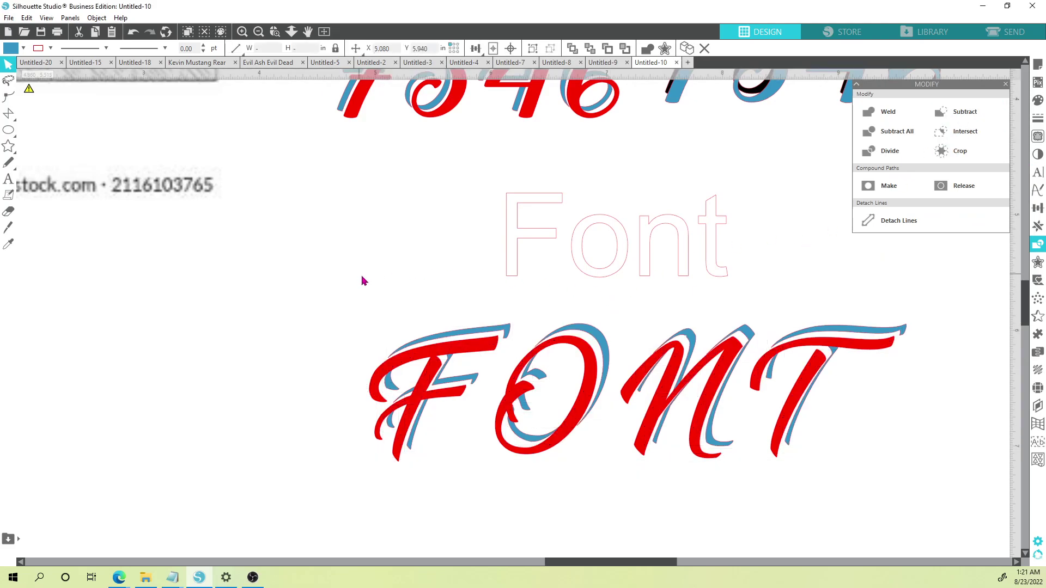
Recolour the remaining blue shadow pieces of FONT dark grey
drag(414, 317, 926, 494)
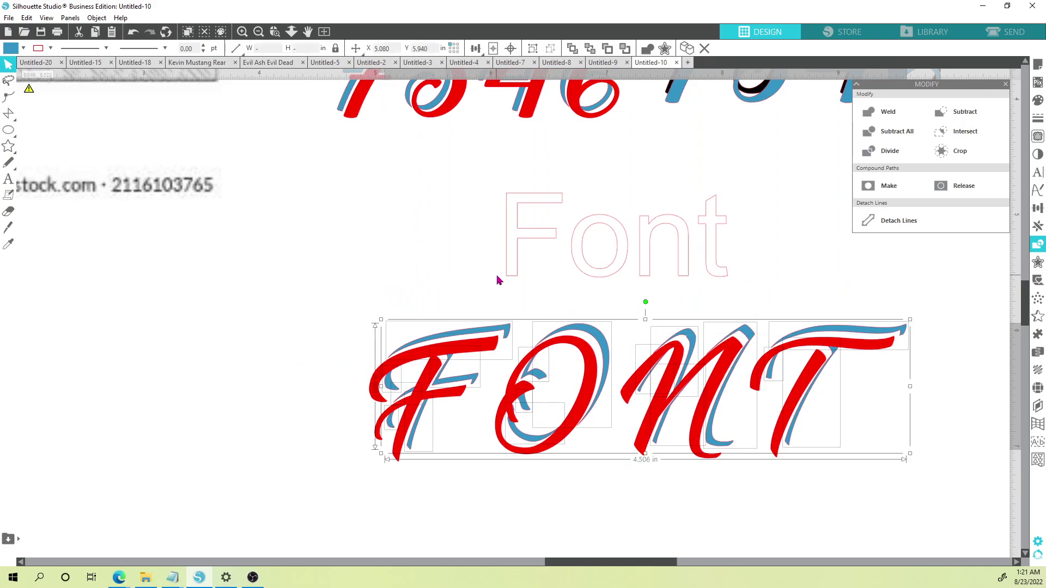
click(23, 48)
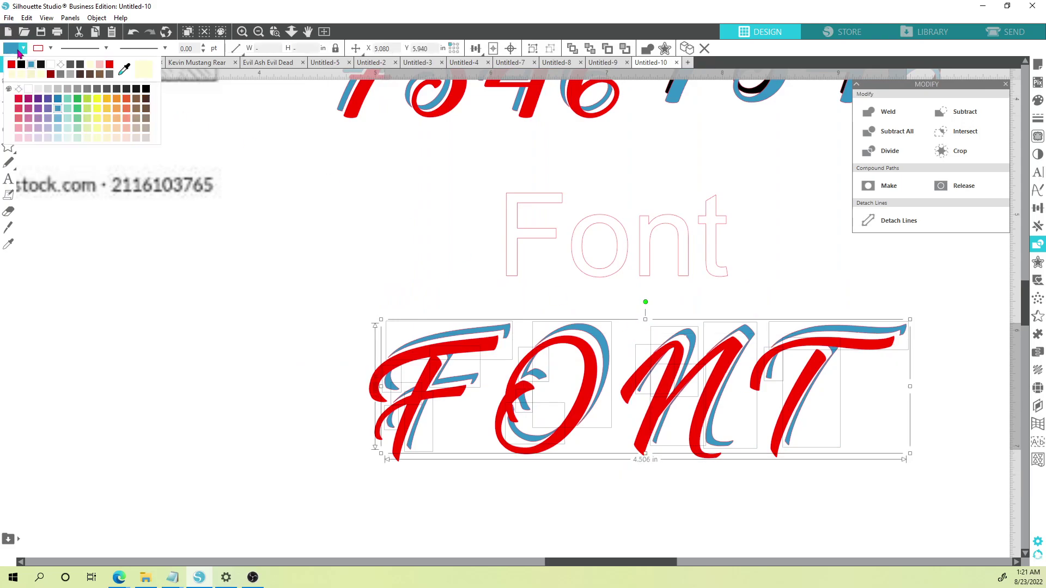
click(109, 92)
click(308, 310)
scroll(306, 315, down, 1)
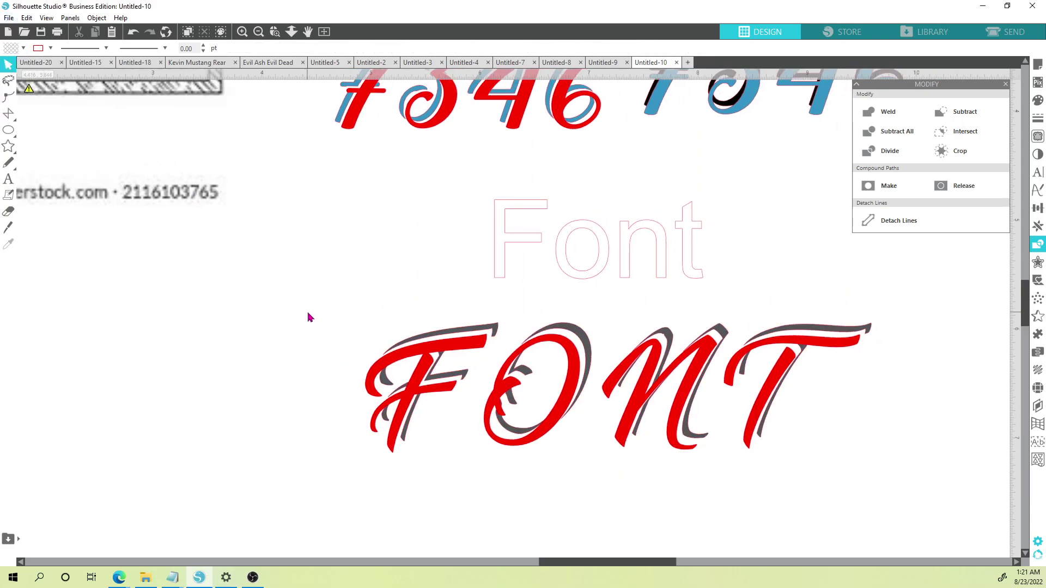
Nudge the red FONT text slightly up and right, closer to its grey shadow
scroll(308, 317, down, 2)
click(391, 345)
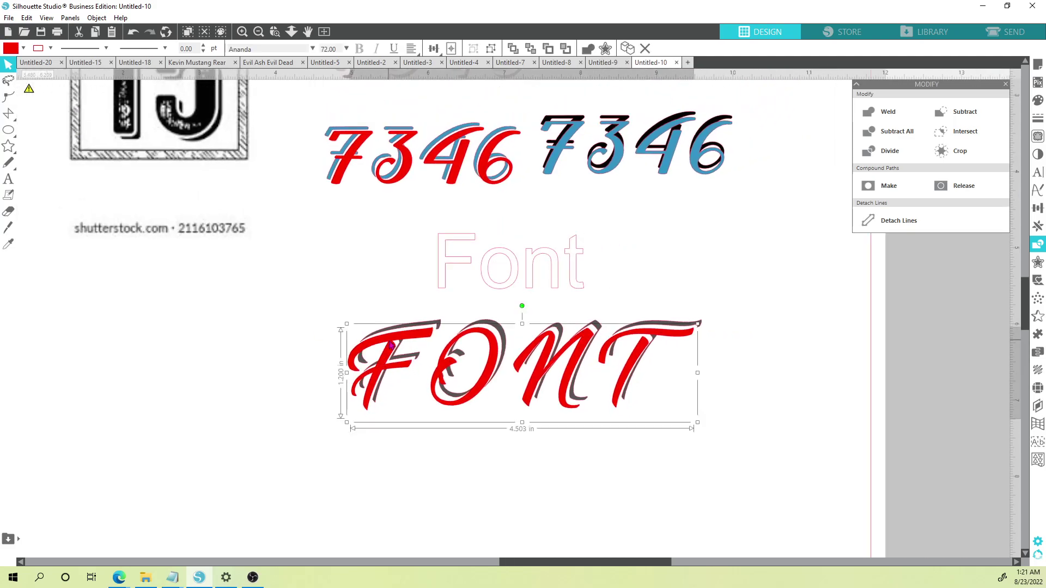
key(Up)
key(Up)
key(Right)
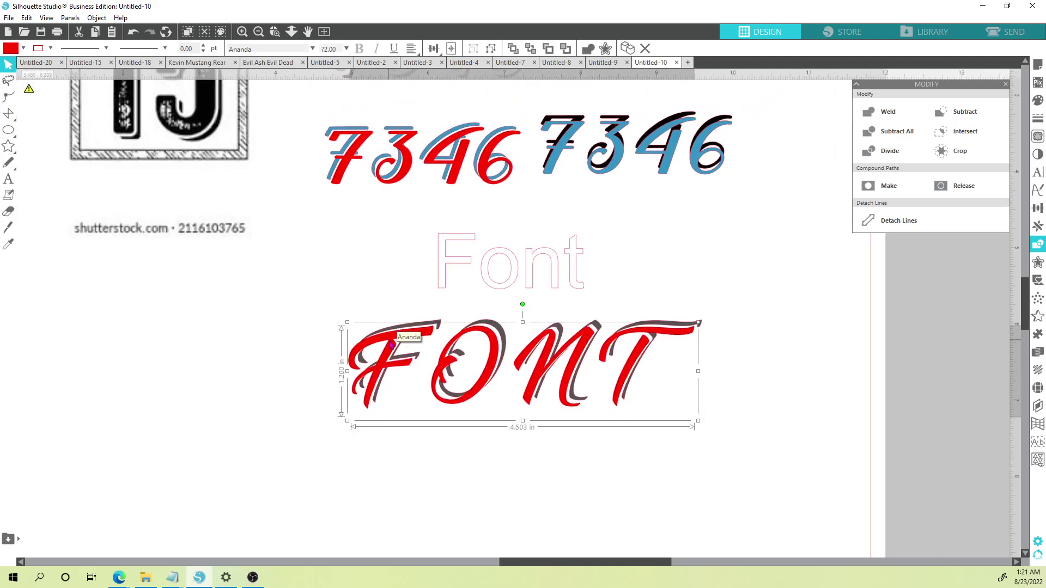
key(Right)
key(Right)
click(321, 341)
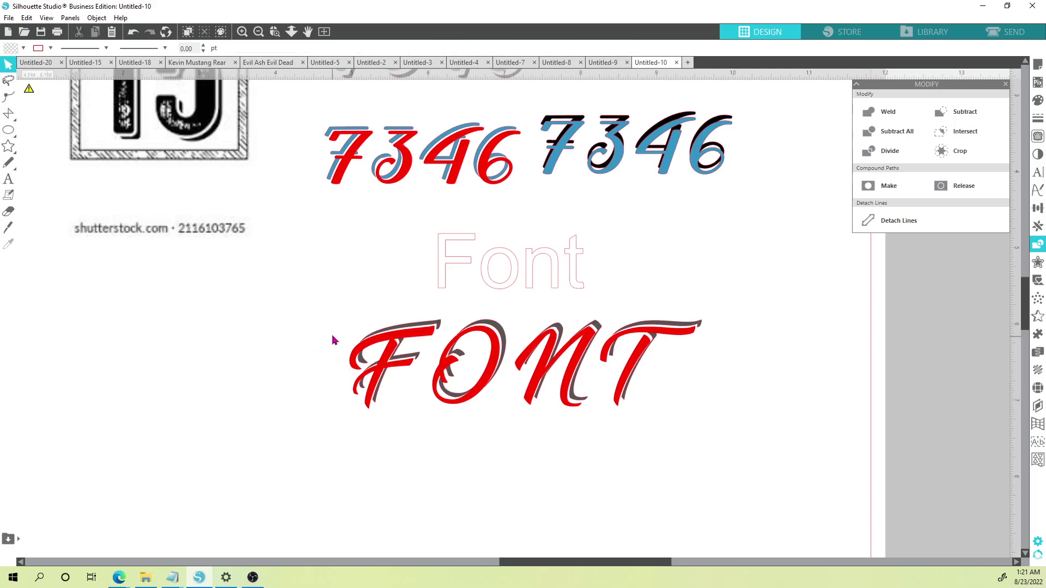
Try the red FONT text farther down and left, and finally place it up and right, tight against its grey shadow
drag(392, 347, 384, 345)
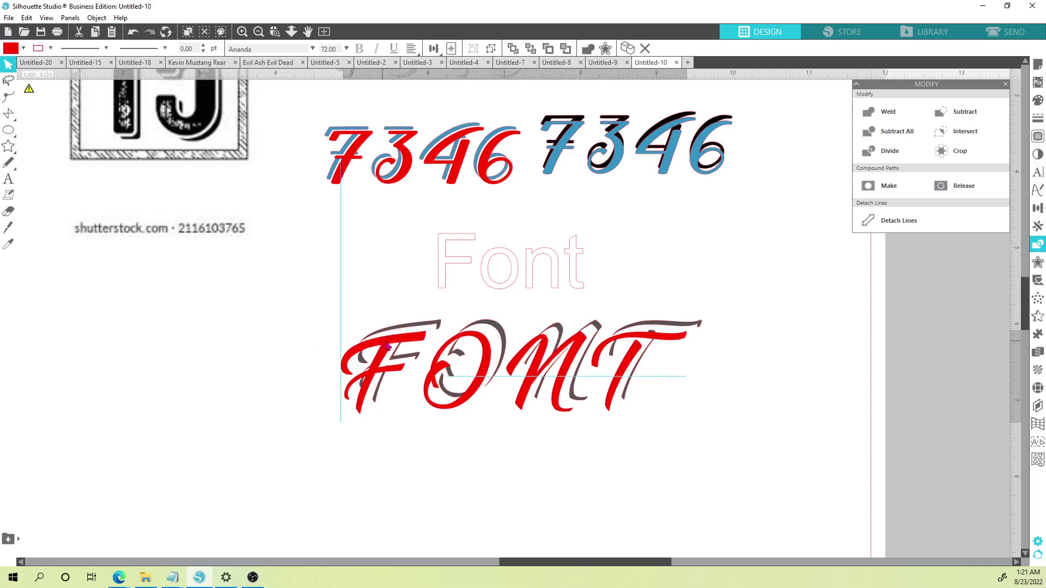
click(707, 449)
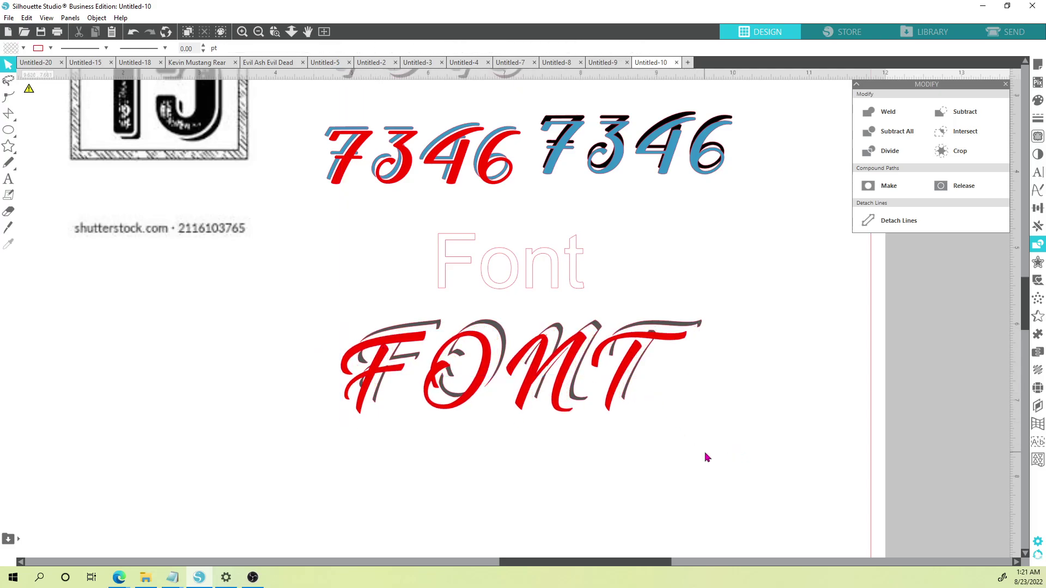
drag(376, 372, 389, 364)
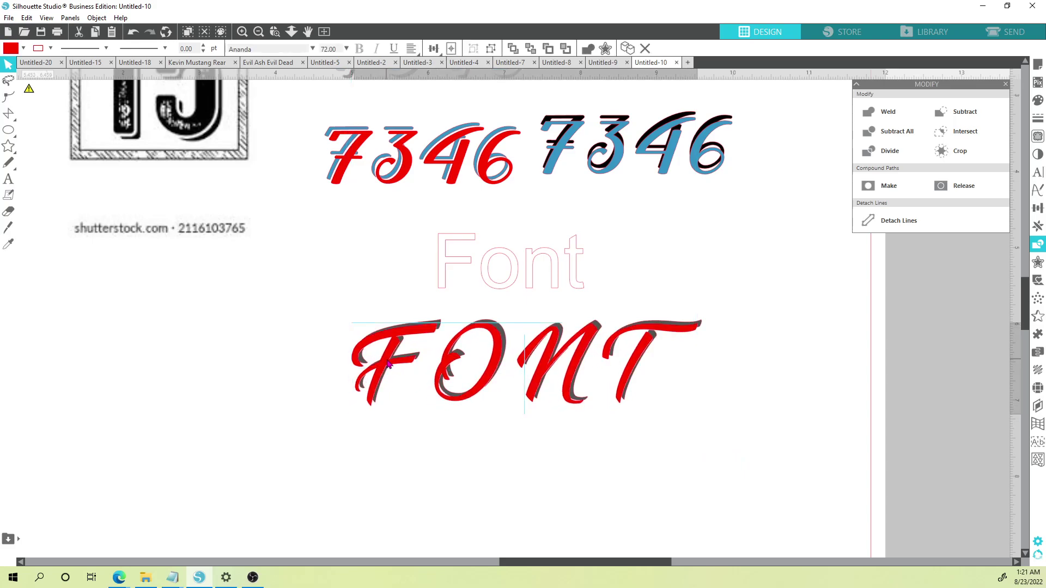
click(276, 416)
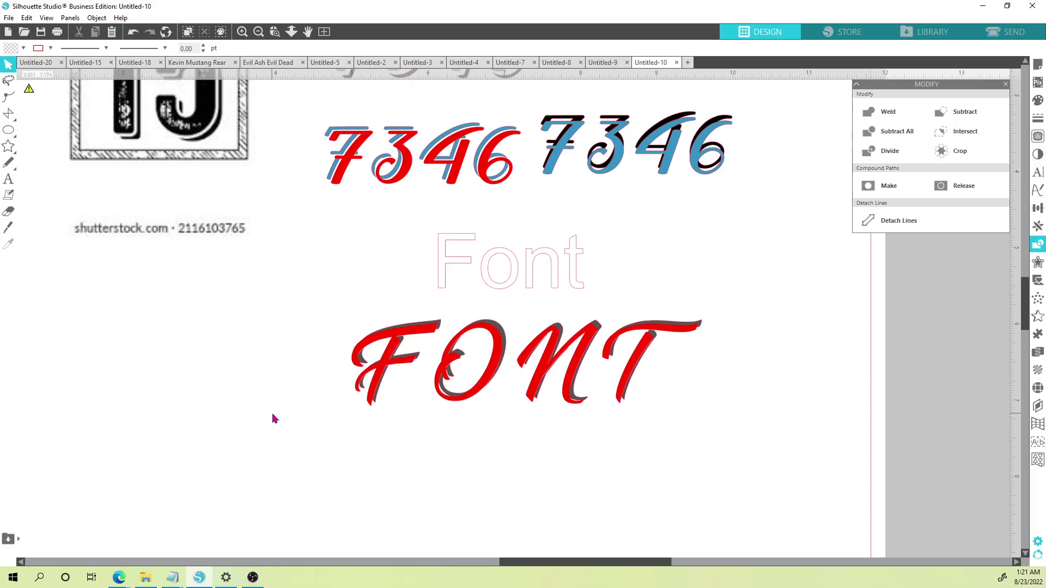
scroll(269, 433, down, 3)
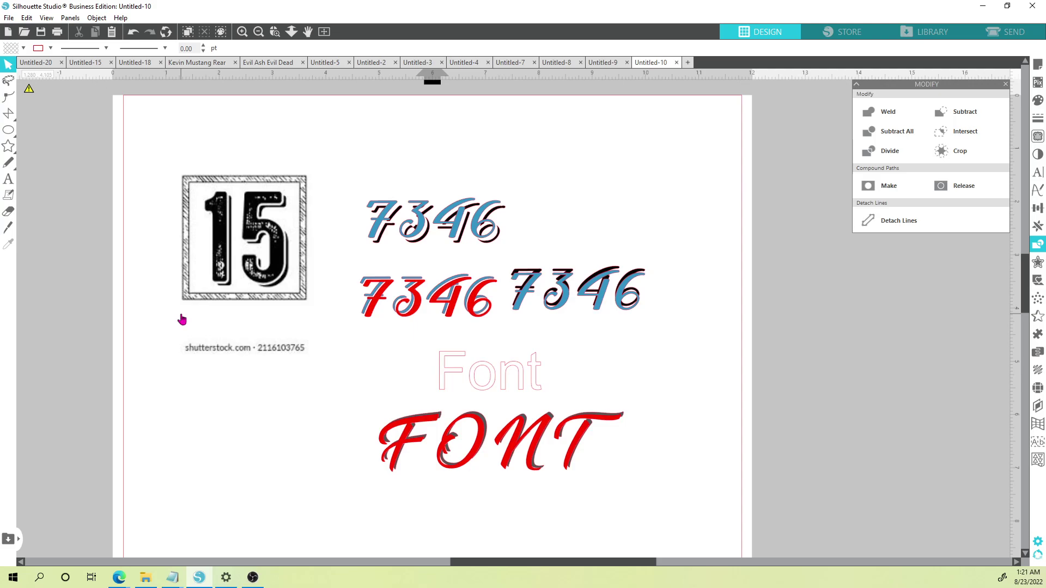
Shorten the upper blue 7346 text to 73 and delete the leftover shadow pieces of 4 and 6
scroll(326, 404, down, 3)
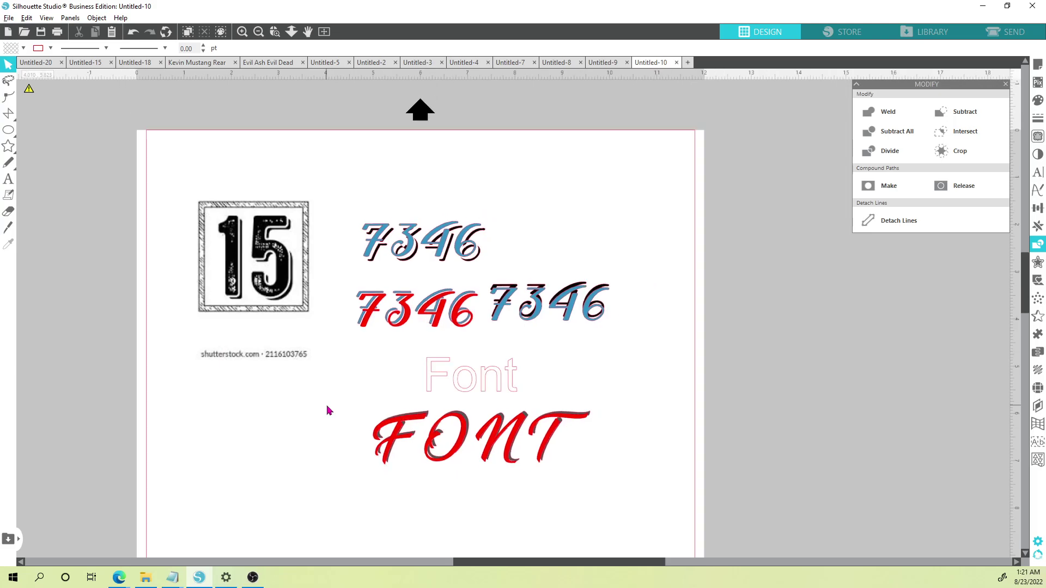
drag(326, 405, 514, 427)
drag(269, 373, 453, 404)
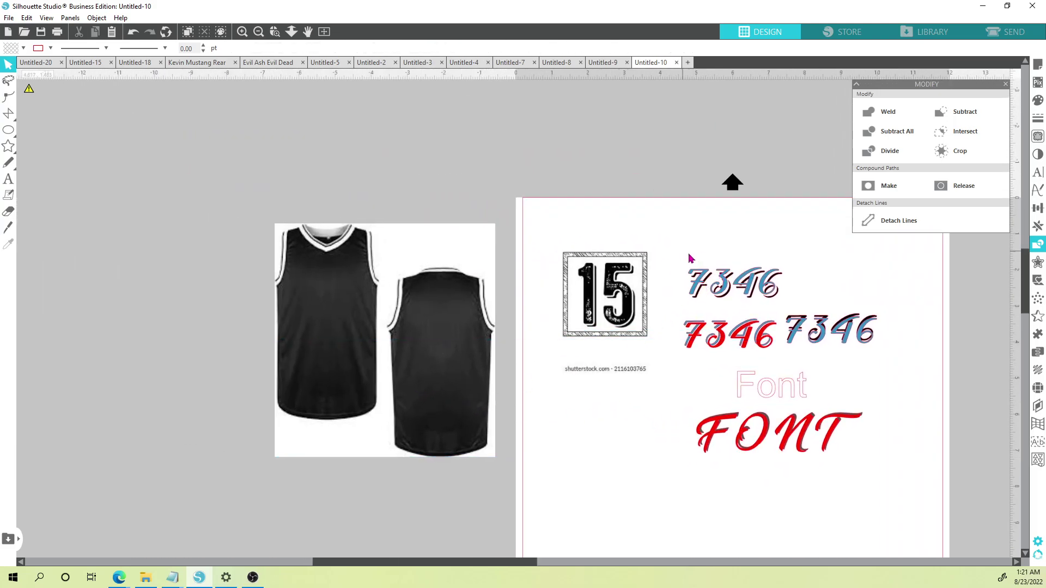
click(771, 290)
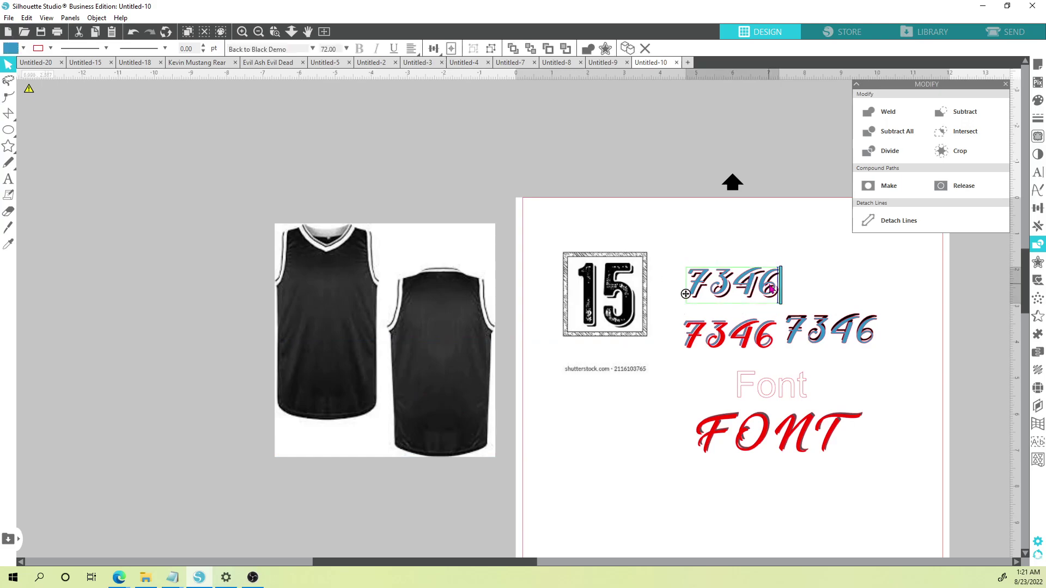
key(BackSpace)
key(BackSpace)
drag(797, 250, 754, 308)
key(Delete)
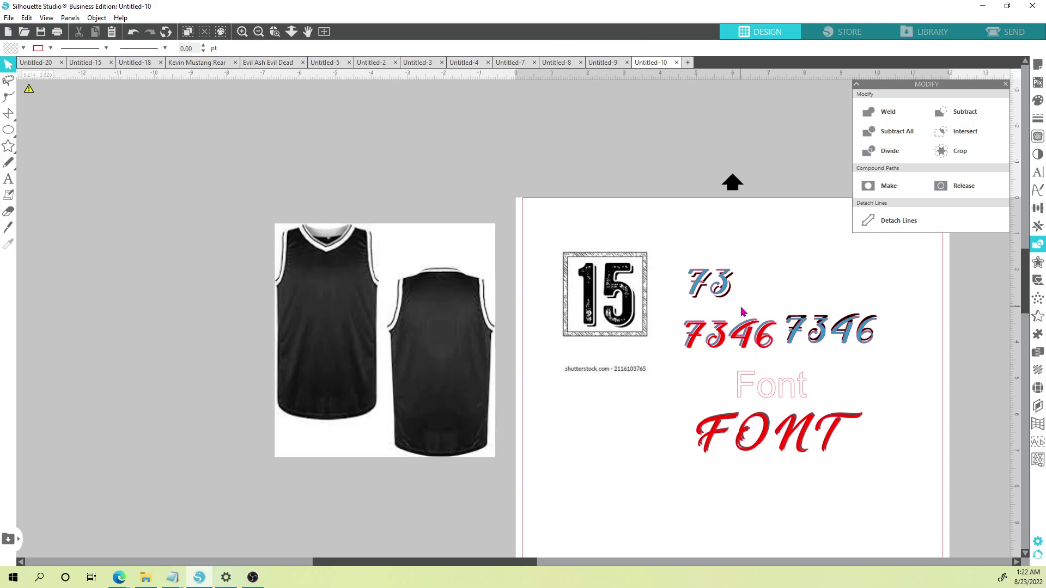
Move the shortened 73 and its shadow onto the back view of the black jersey
click(722, 294)
drag(695, 293, 429, 350)
click(498, 362)
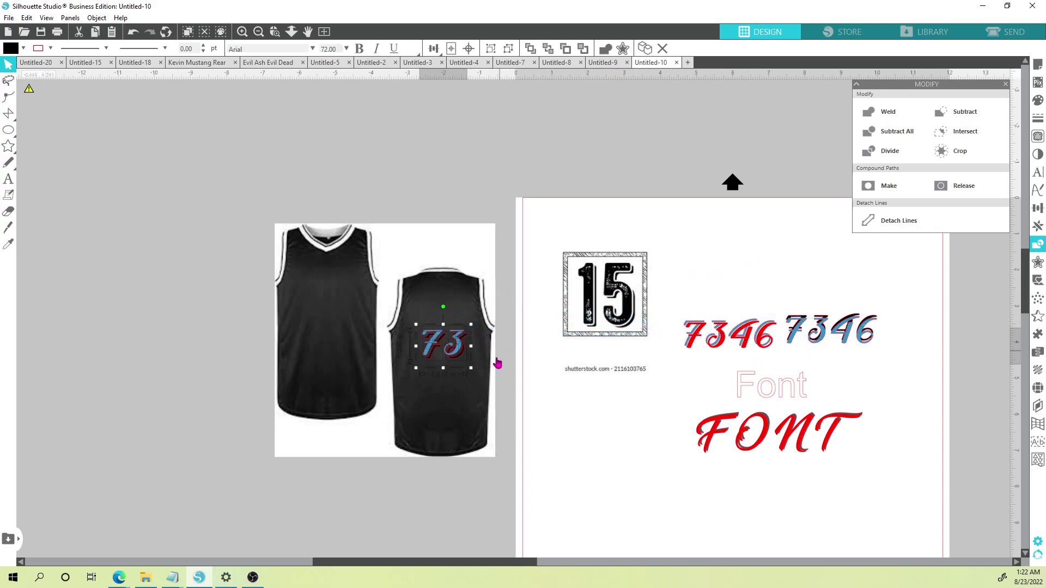
Recolour the blue 73 text on the jersey white
scroll(440, 361, up, 4)
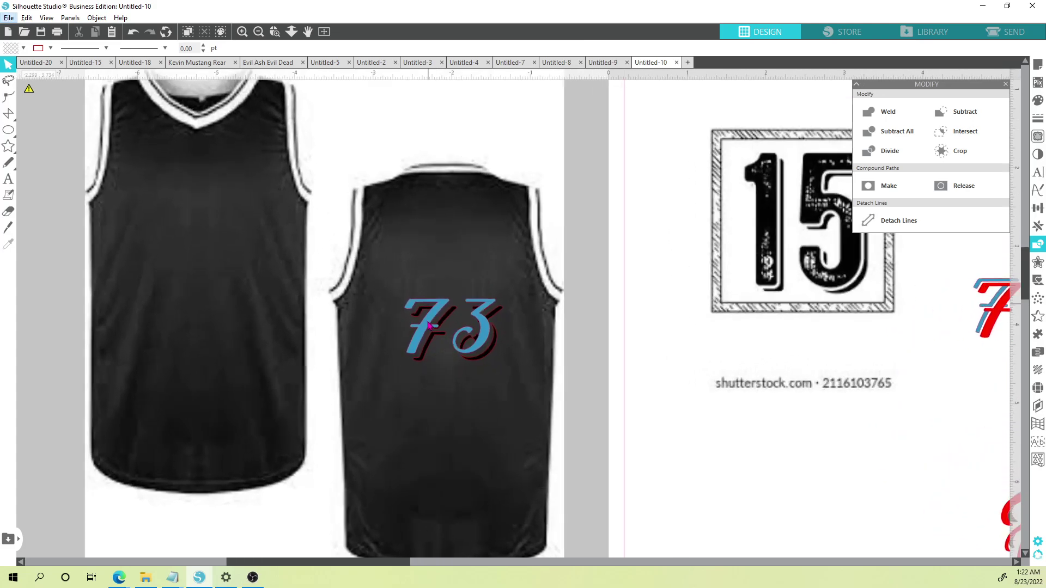
click(407, 306)
click(22, 49)
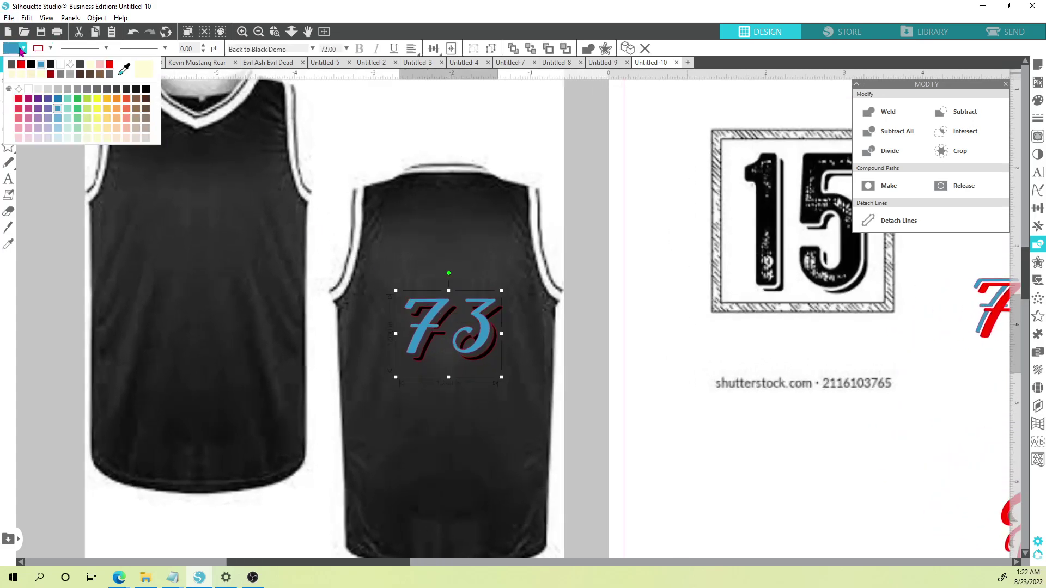
click(60, 64)
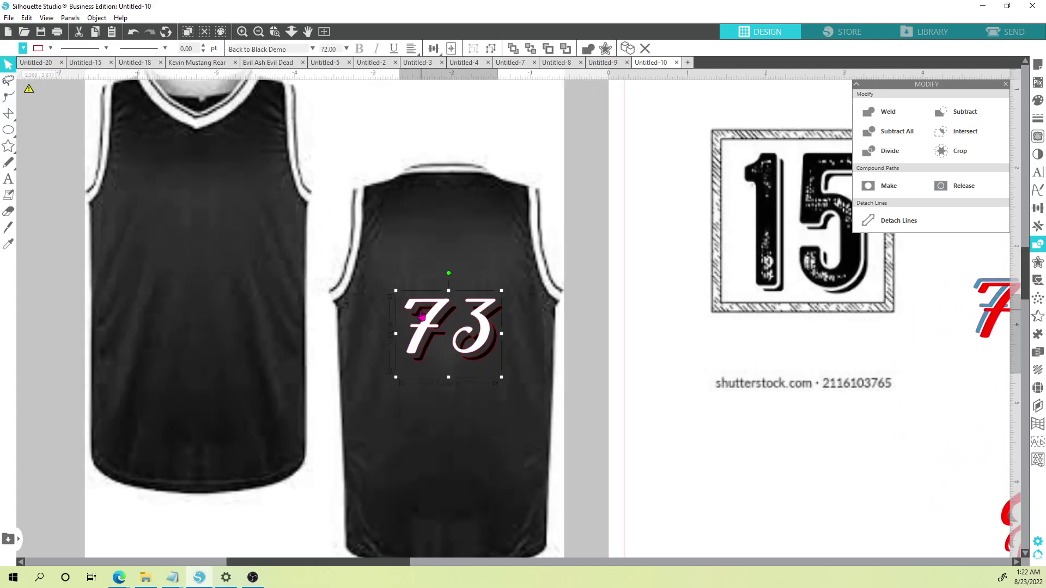
mouse_move(392, 283)
mouse_down()
mouse_move(436, 305)
mouse_move(394, 284)
mouse_up()
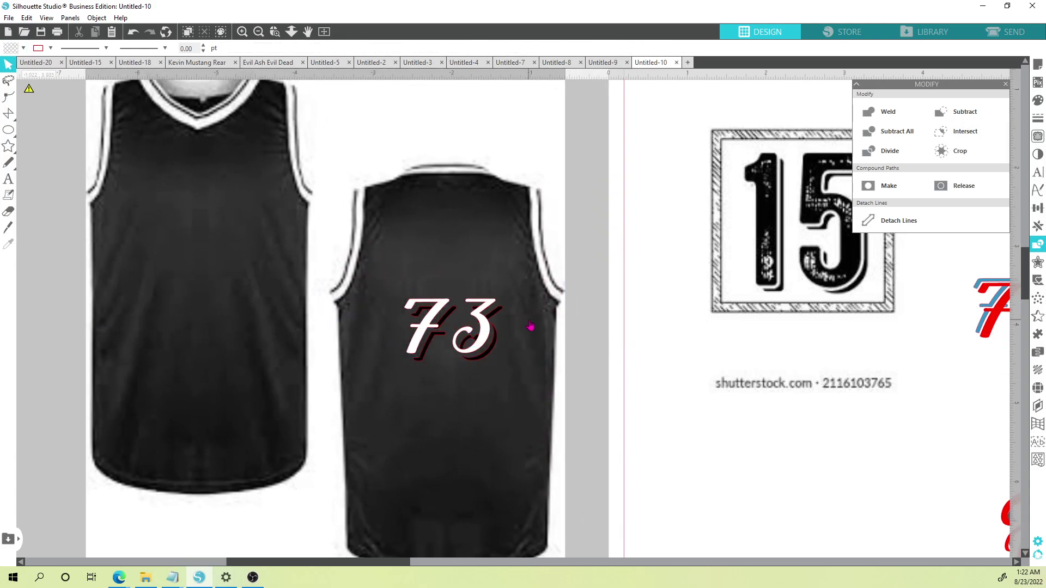
Try to fill the shadow pieces behind 73 with grey, and undo the fill
click(427, 325)
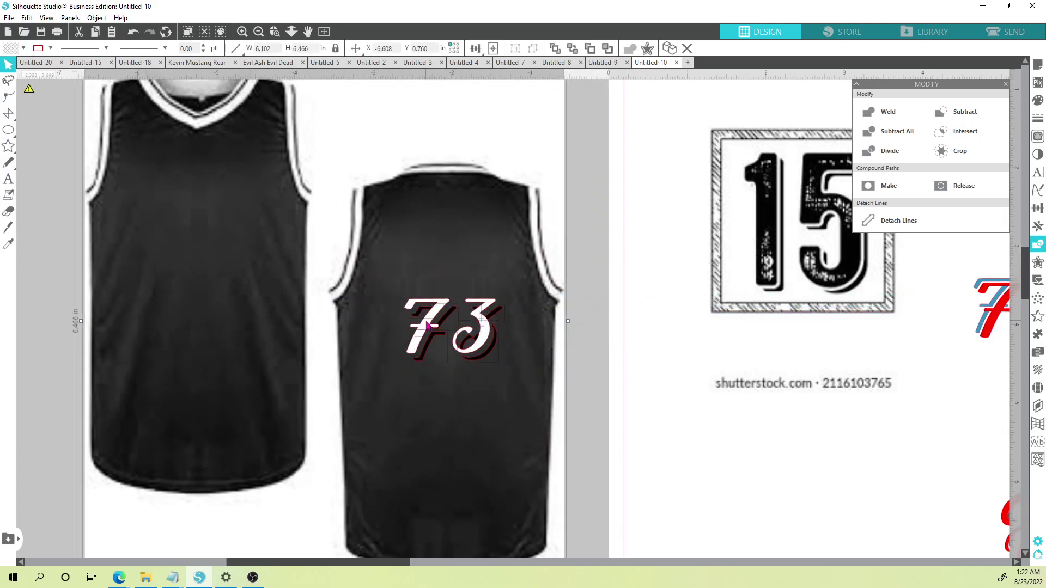
shift+click(398, 315)
click(425, 333)
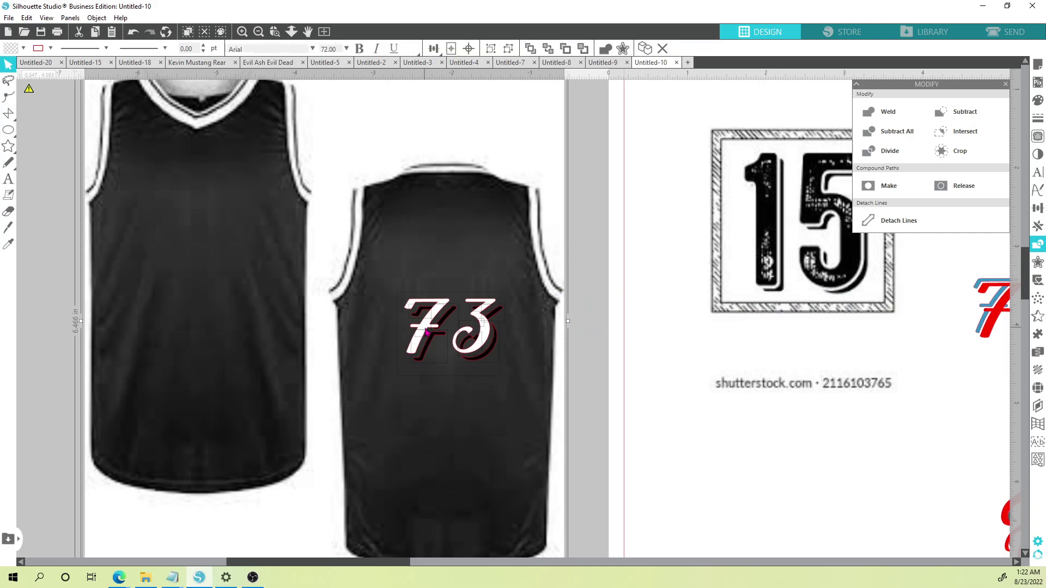
shift+click(442, 303)
click(600, 268)
drag(594, 256, 401, 376)
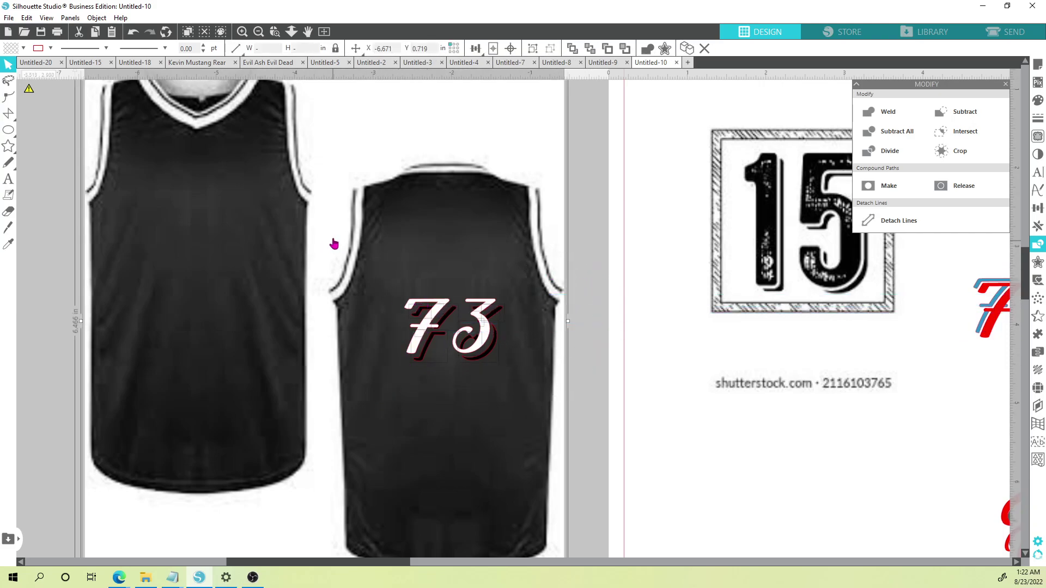
click(24, 49)
click(87, 95)
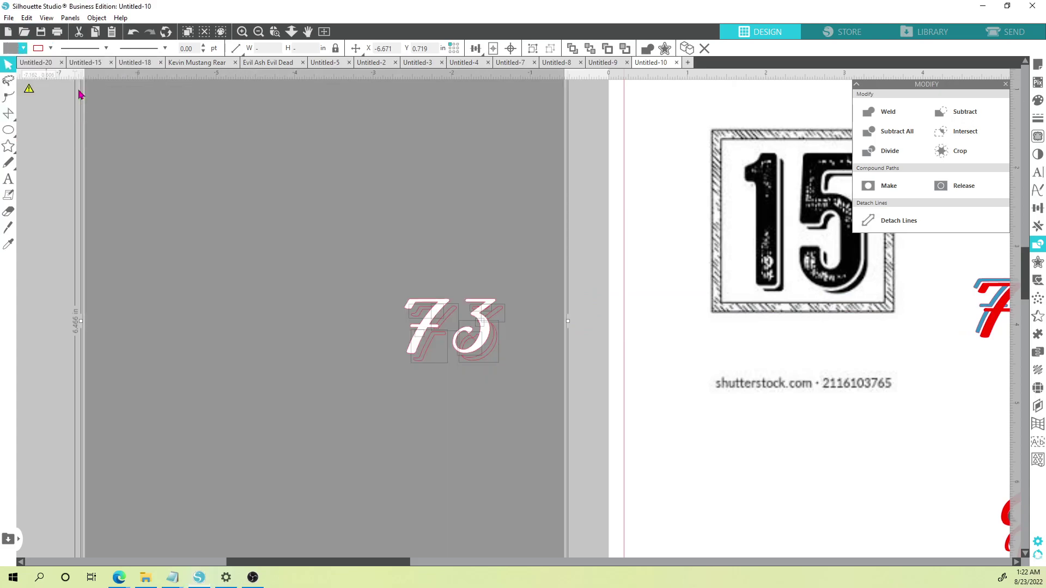
key(ctrl+z)
key(ctrl+z)
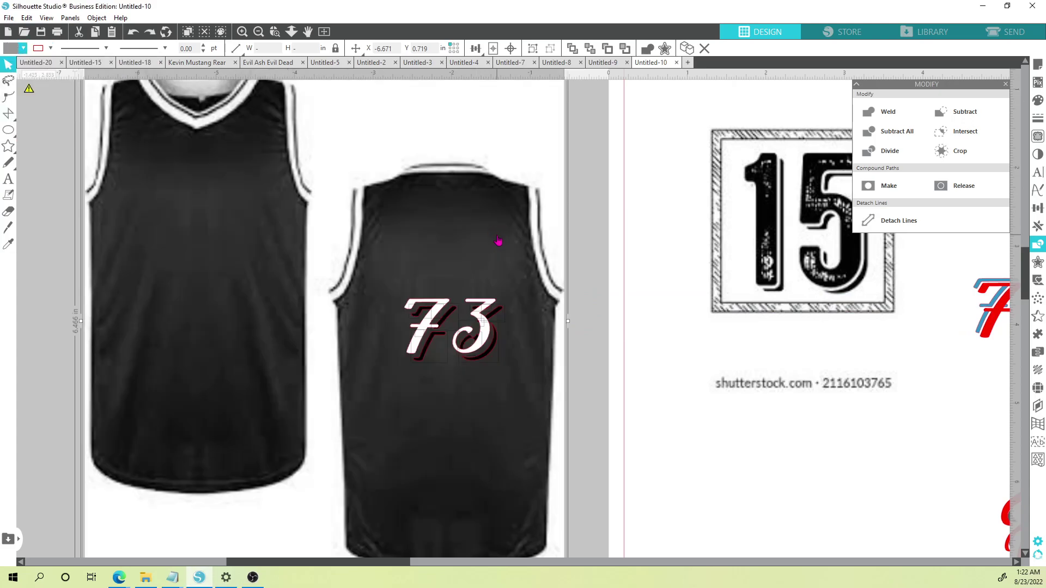
Fill only the shadow pieces behind 73 with grey and clear their red outline
click(24, 48)
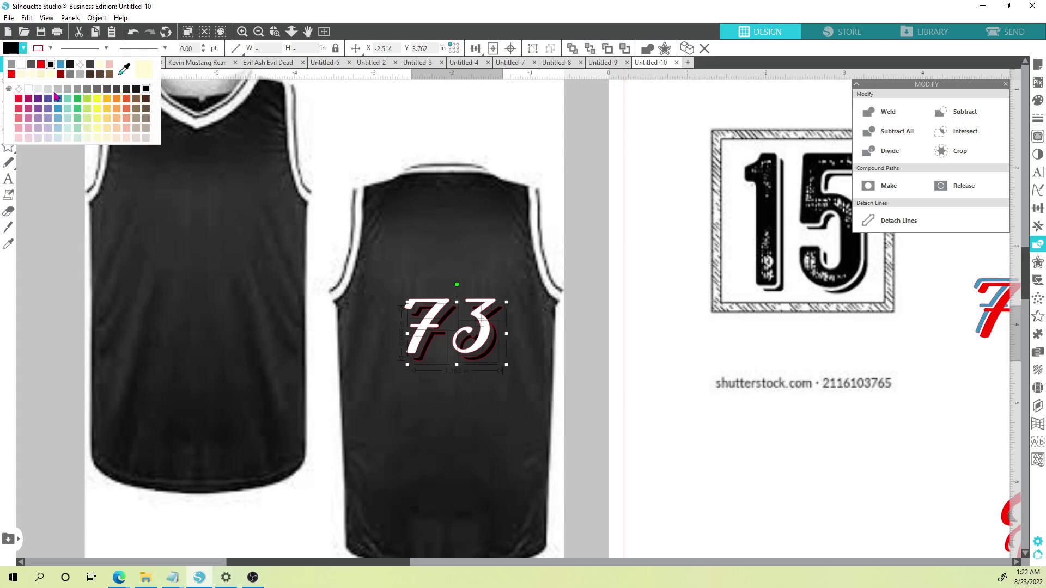
click(82, 94)
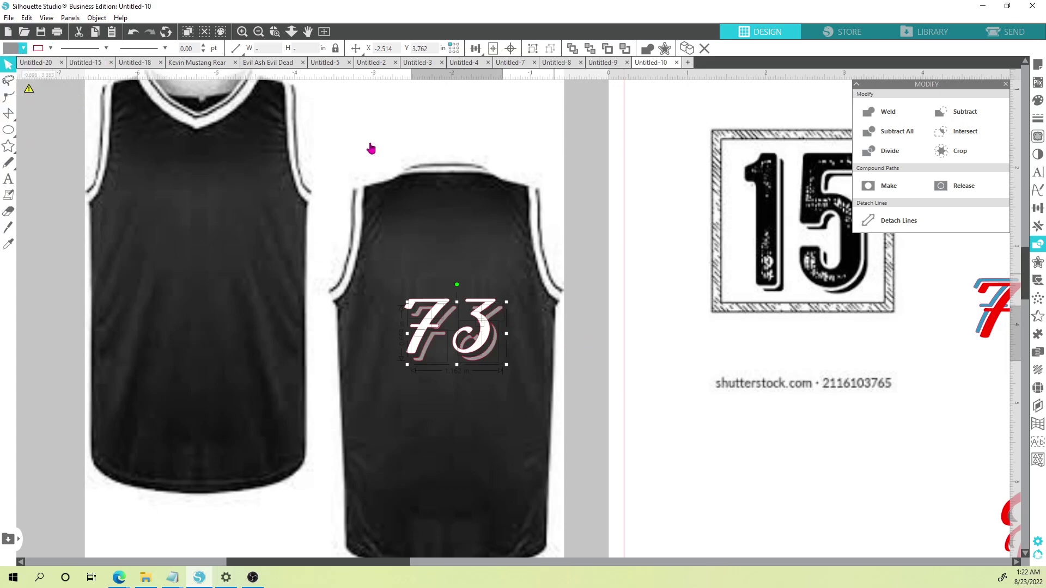
click(49, 49)
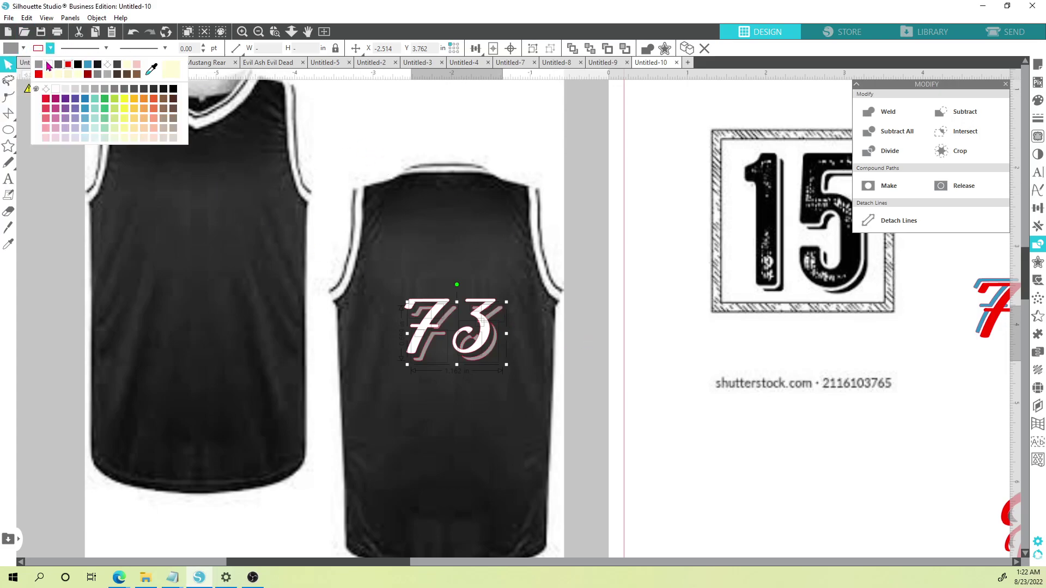
click(107, 73)
click(600, 325)
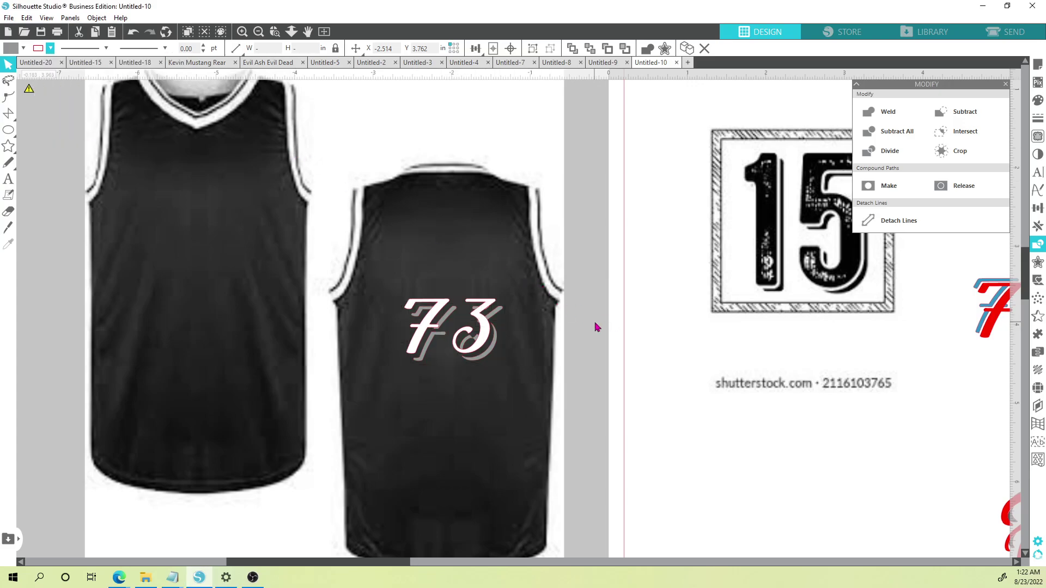
Move the jersey image down so the white 73 sits higher on the jersey's back
scroll(597, 332, down, 3)
click(450, 364)
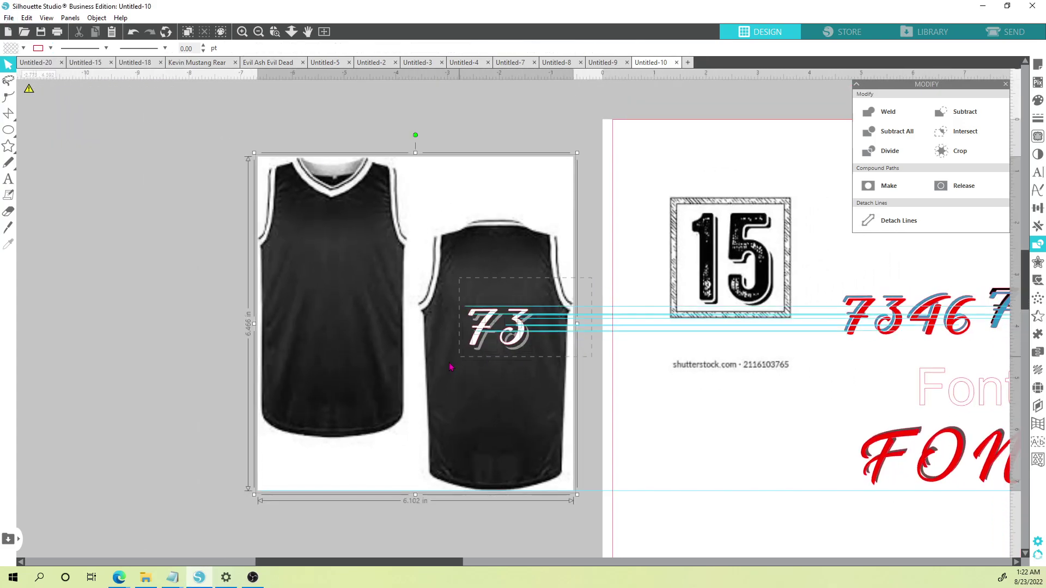
drag(492, 262, 494, 364)
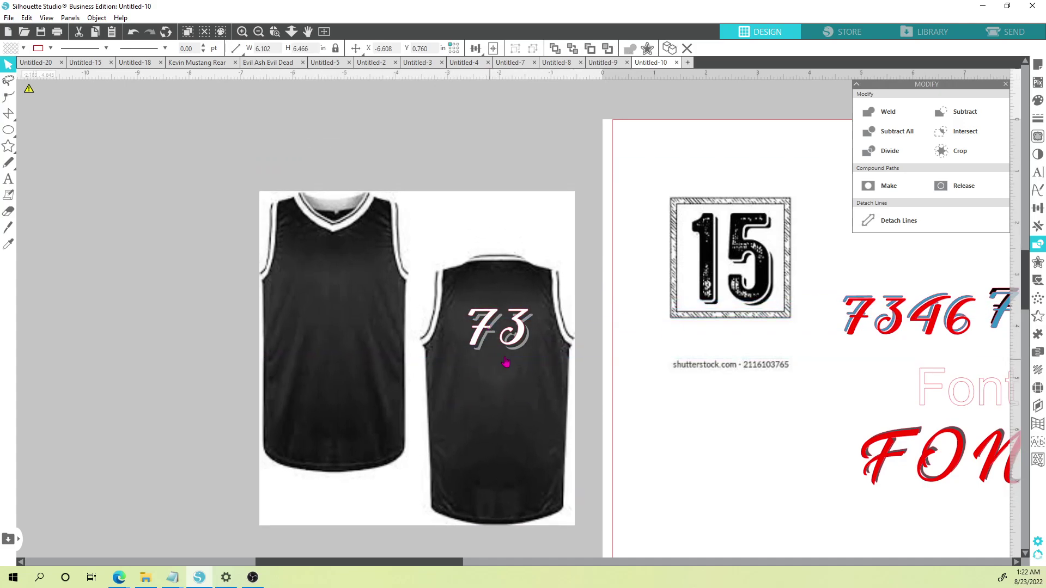
click(613, 353)
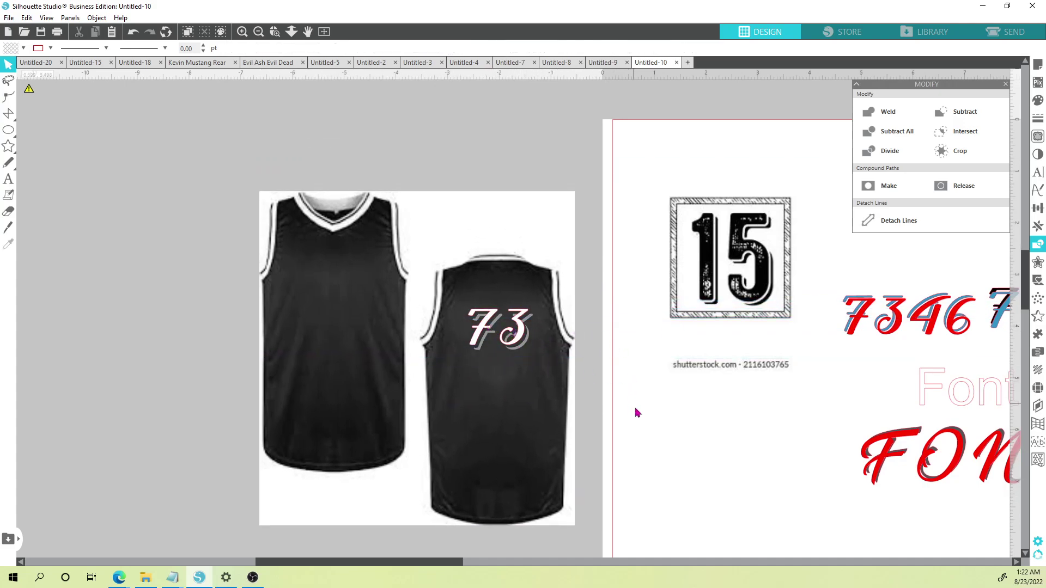
scroll(649, 398, down, 3)
drag(650, 399, 477, 382)
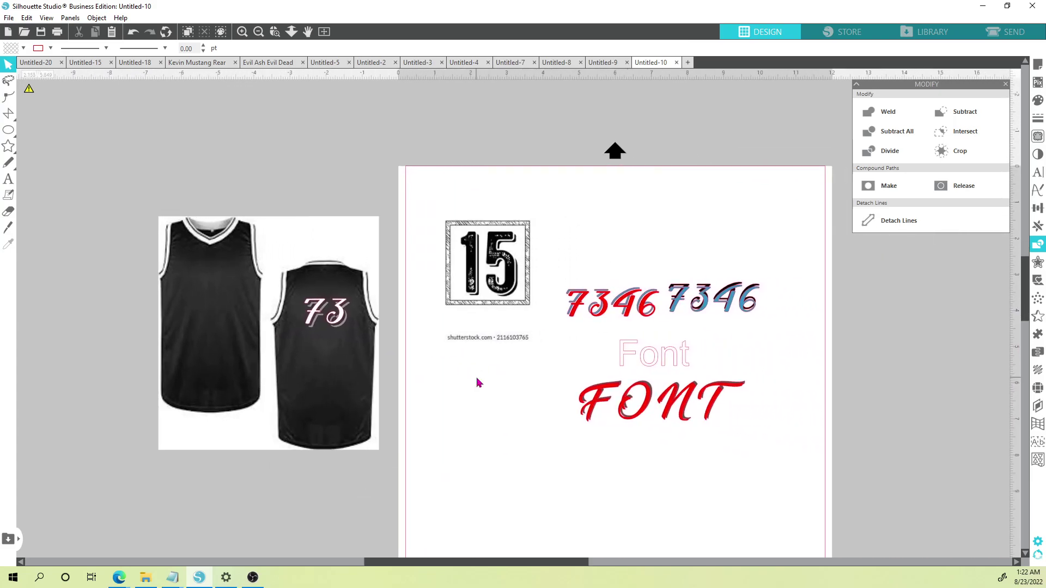